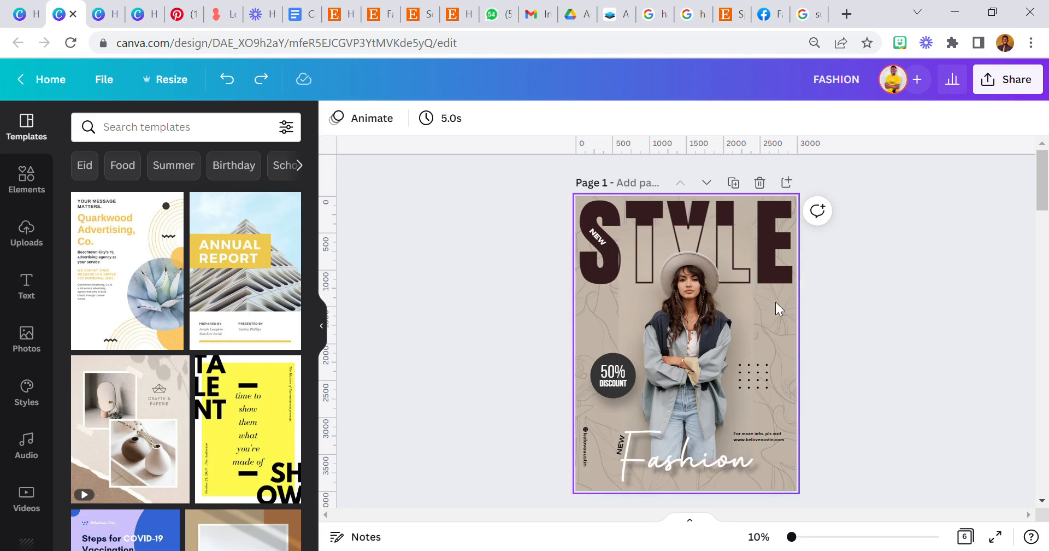
Add Page 2 below the STYLE poster and fill its background with white.
{"action": "left_click", "coordinate": [787, 183]}
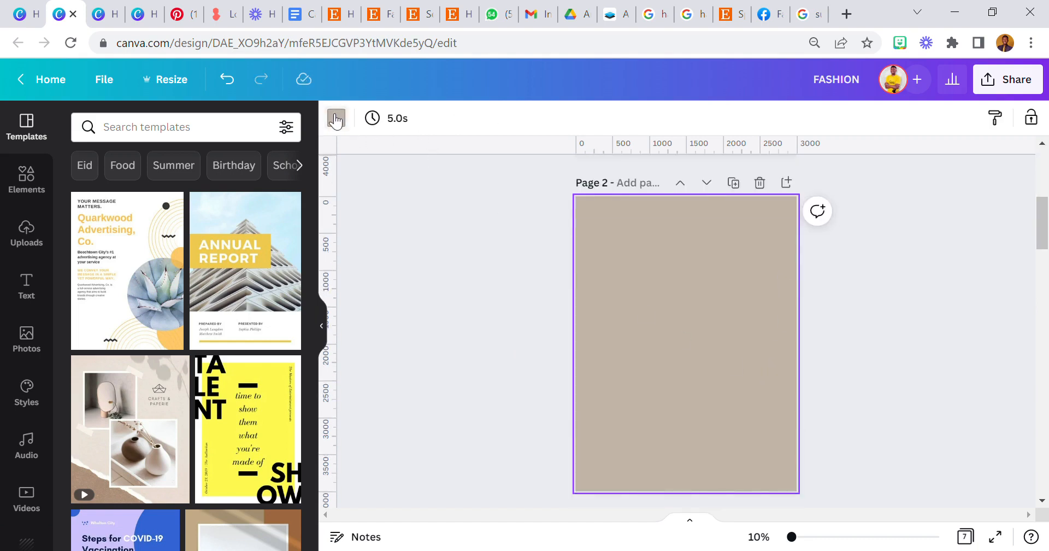
{"action": "left_click", "coordinate": [336, 119]}
{"action": "left_click", "coordinate": [168, 236]}
{"action": "scroll", "coordinate": [628, 375], "scroll_direction": "up", "scroll_amount": 3}
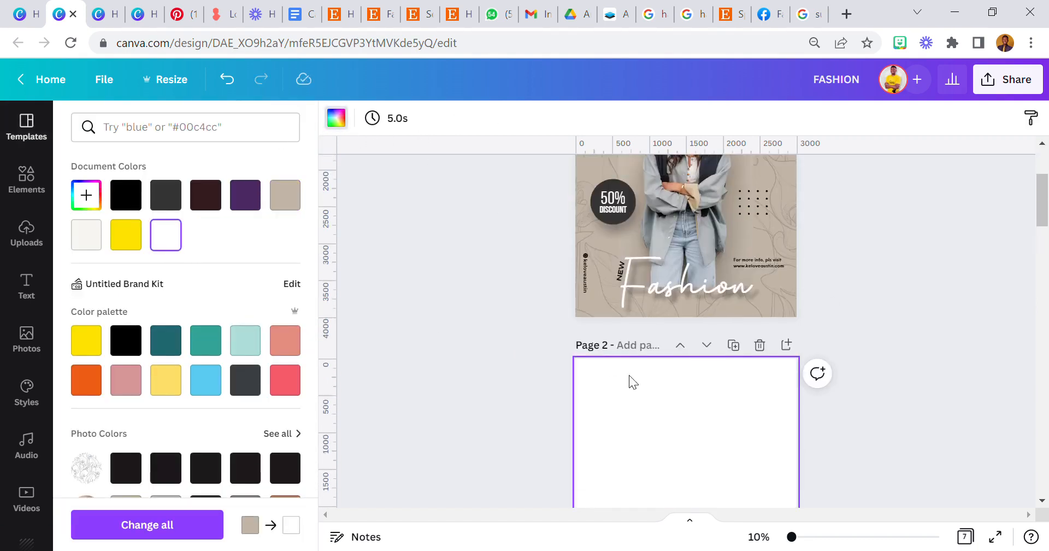
{"action": "scroll", "coordinate": [602, 426], "scroll_direction": "down", "scroll_amount": 1}
{"action": "left_click", "coordinate": [546, 405]}
{"action": "scroll", "coordinate": [548, 405], "scroll_direction": "up", "scroll_amount": 2}
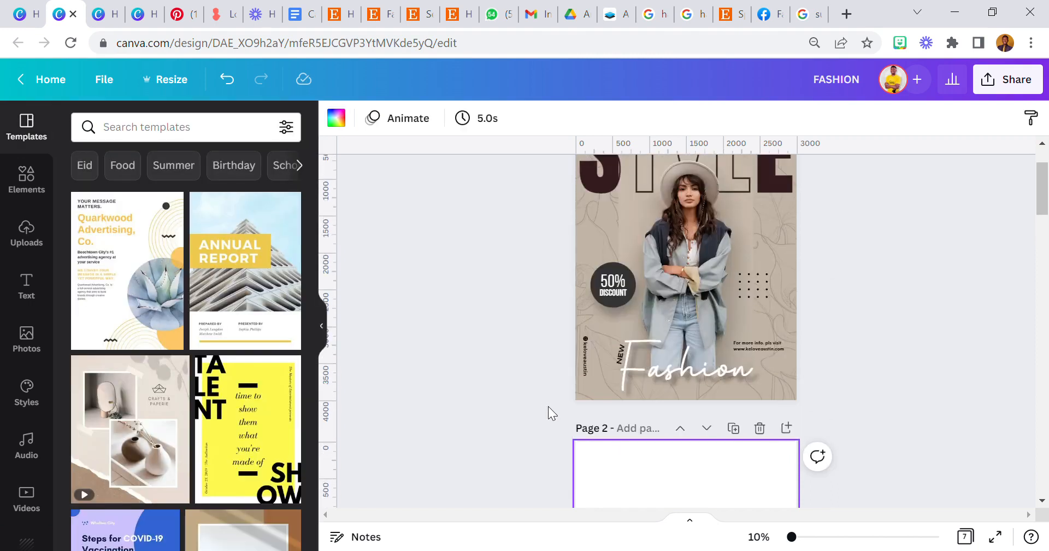
{"action": "scroll", "coordinate": [549, 405], "scroll_direction": "up", "scroll_amount": 2}
{"action": "scroll", "coordinate": [565, 423], "scroll_direction": "down", "scroll_amount": 2}
{"action": "scroll", "coordinate": [583, 434], "scroll_direction": "down", "scroll_amount": 3}
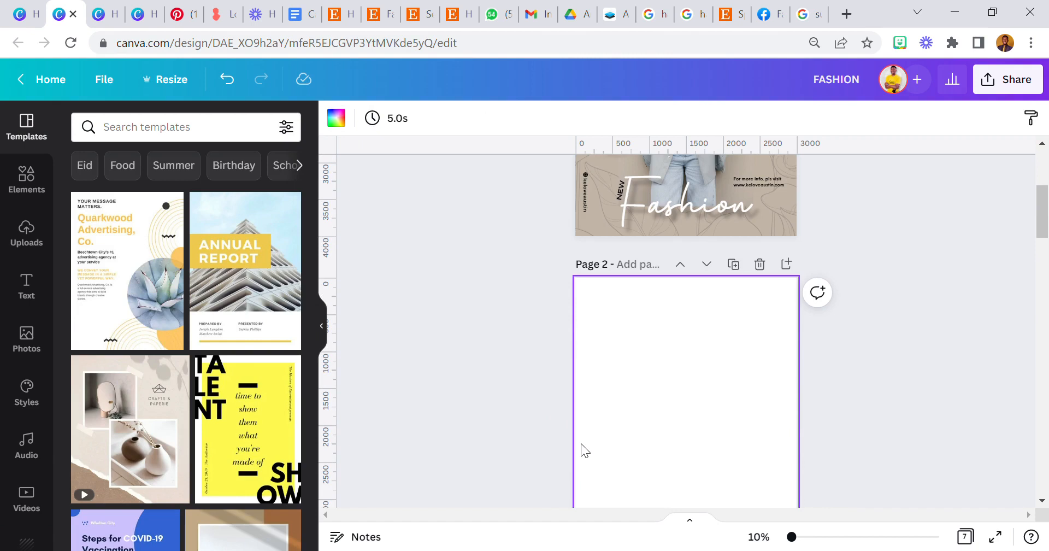
{"action": "scroll", "coordinate": [582, 444], "scroll_direction": "down", "scroll_amount": 1}
{"action": "scroll", "coordinate": [581, 444], "scroll_direction": "up", "scroll_amount": 1}
{"action": "scroll", "coordinate": [581, 444], "scroll_direction": "up", "scroll_amount": 3}
{"action": "scroll", "coordinate": [584, 441], "scroll_direction": "down", "scroll_amount": 3}
{"action": "scroll", "coordinate": [585, 441], "scroll_direction": "up", "scroll_amount": 4}
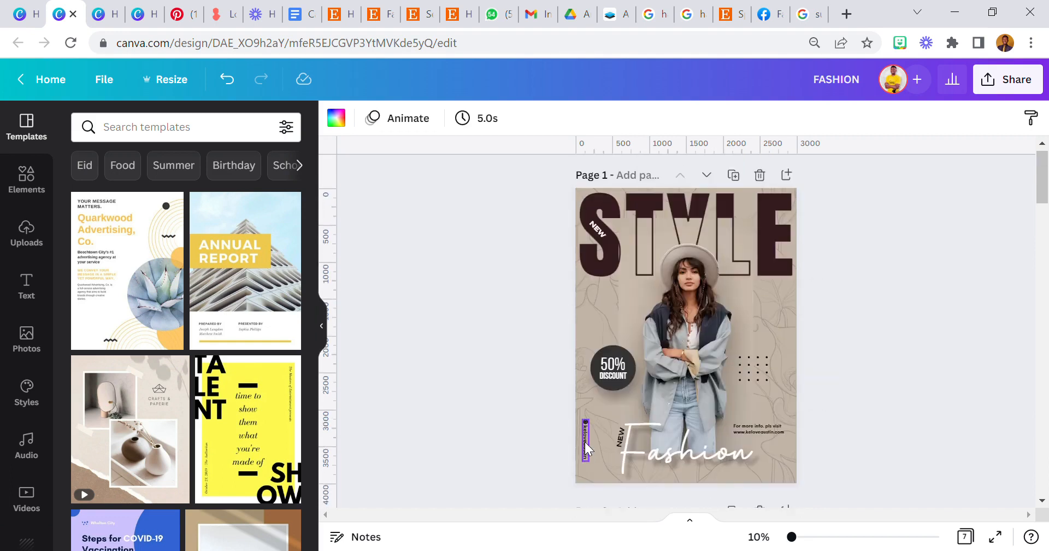
{"action": "scroll", "coordinate": [585, 441], "scroll_direction": "down", "scroll_amount": 6}
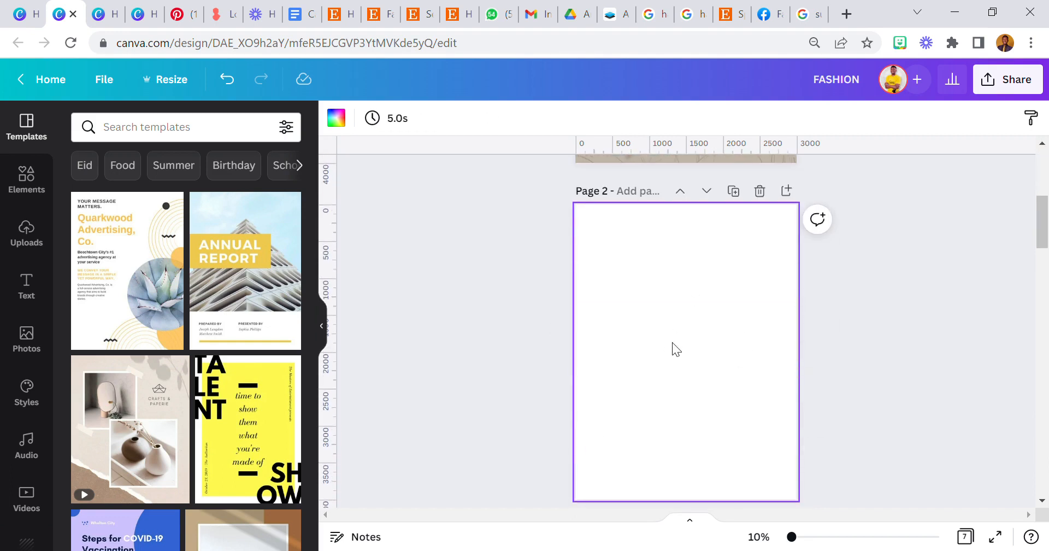
Search stock Photos for 'fashion' and add the woman-in-hat photo to page 2.
{"action": "left_click", "coordinate": [43, 333]}
{"action": "left_click", "coordinate": [169, 131]}
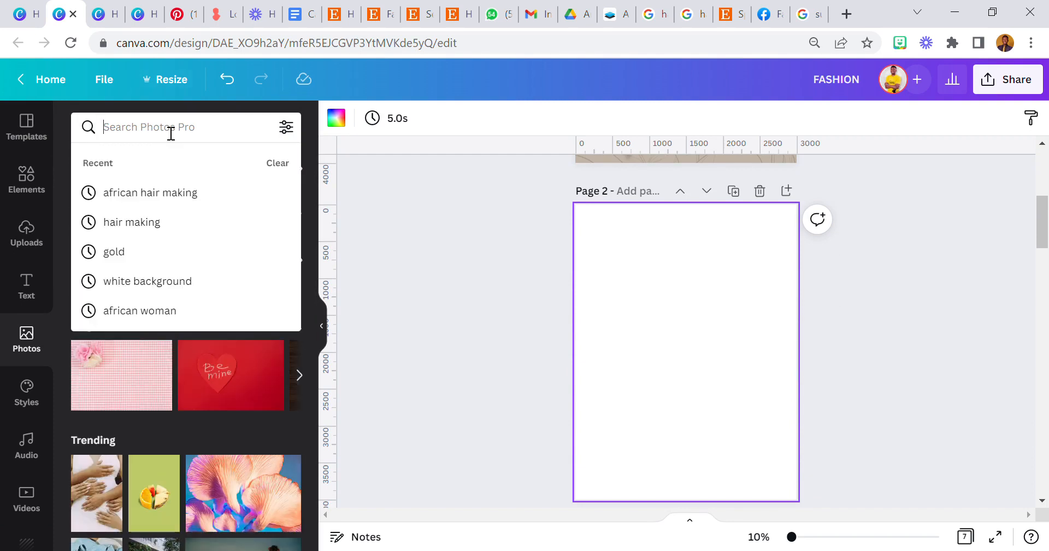
{"action": "type", "text": "fashion"}
{"action": "key", "text": "Return"}
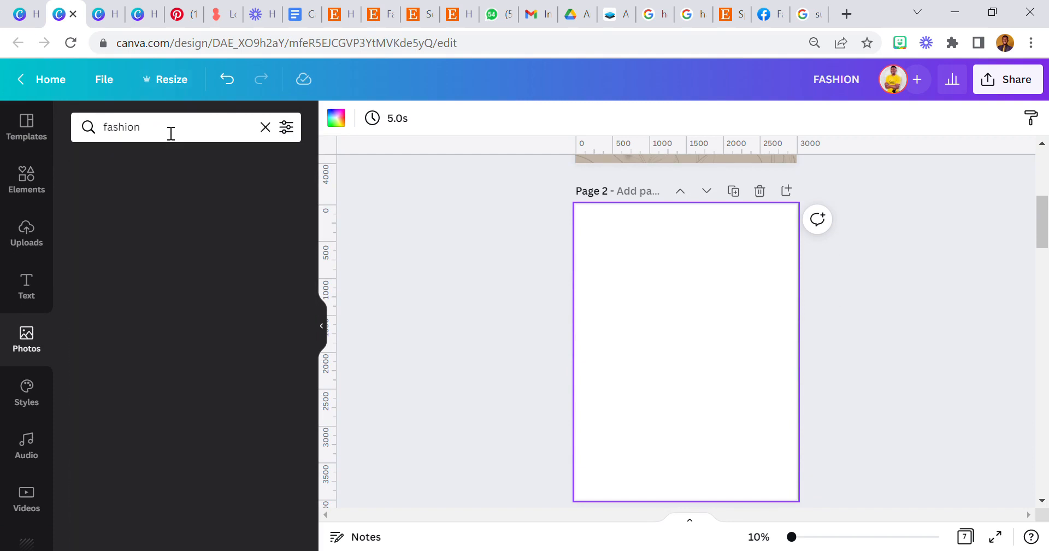
{"action": "scroll", "coordinate": [162, 273], "scroll_direction": "down", "scroll_amount": 3}
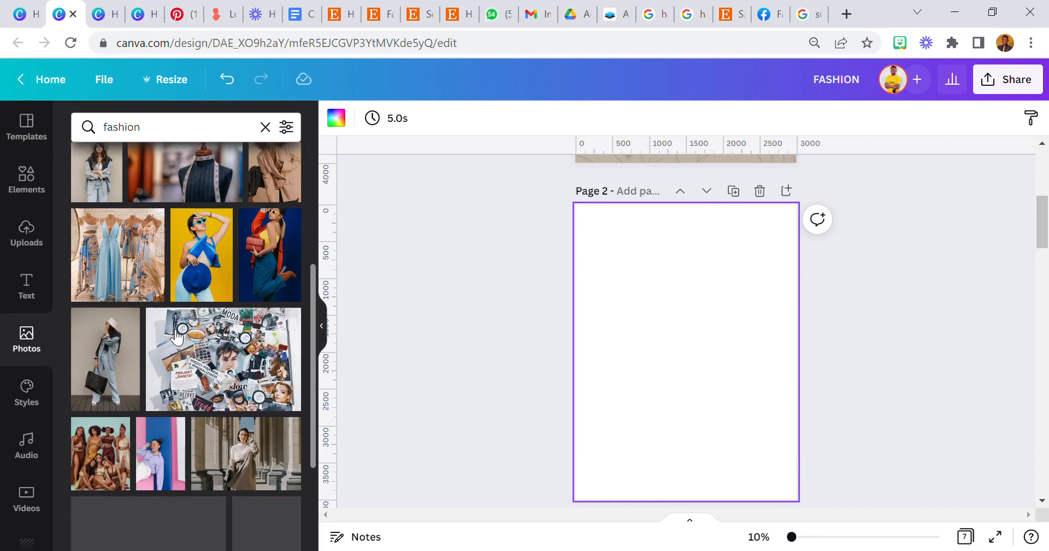
{"action": "left_click", "coordinate": [115, 271]}
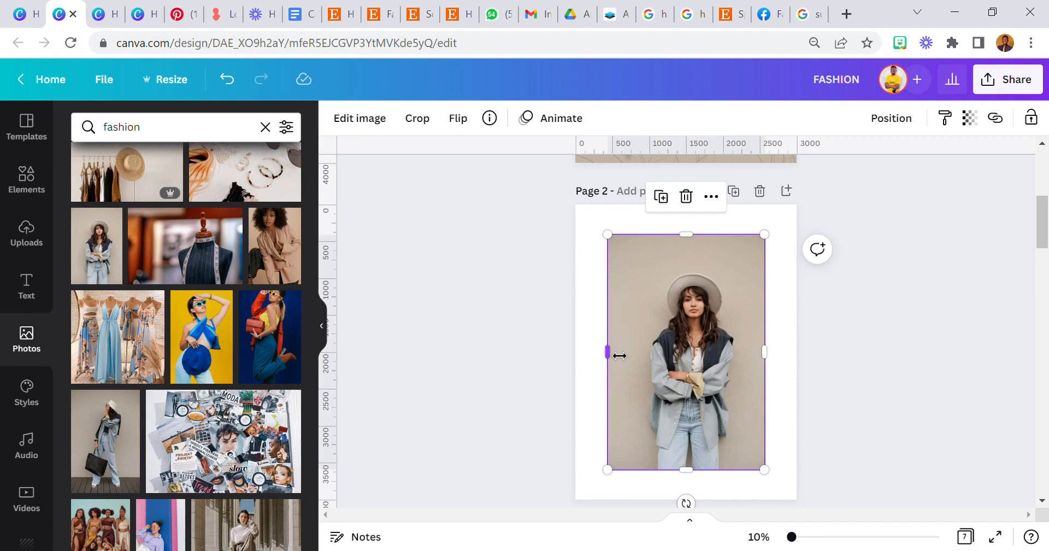
Trim the woman photo's edges slightly inward with the resize handles.
{"action": "left_click_drag", "start_coordinate": [623, 359], "coordinate": [630, 359]}
{"action": "left_click_drag", "start_coordinate": [683, 247], "coordinate": [681, 256]}
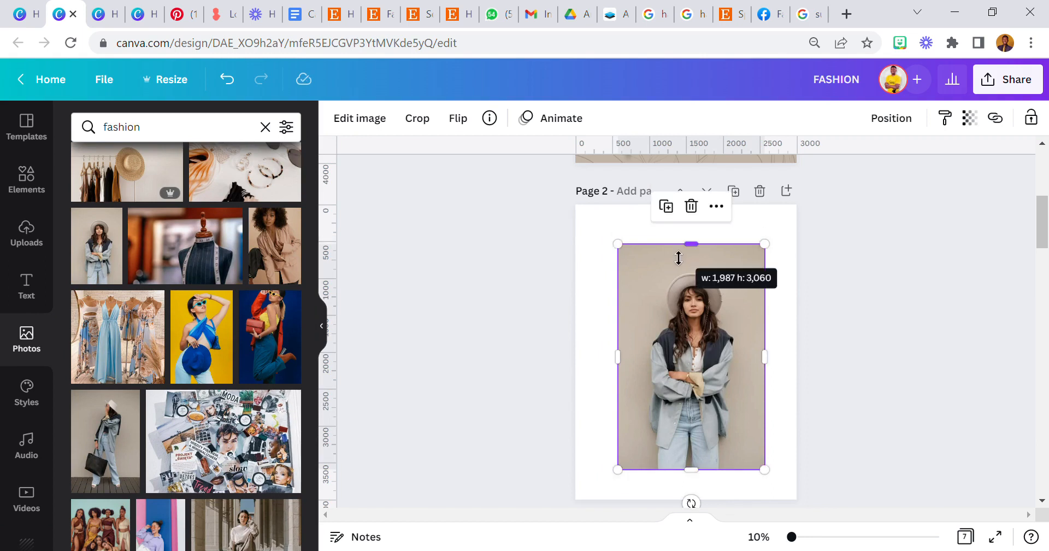
{"action": "scroll", "coordinate": [666, 306], "scroll_direction": "up", "scroll_amount": 5}
{"action": "scroll", "coordinate": [678, 441], "scroll_direction": "down", "scroll_amount": 2}
{"action": "scroll", "coordinate": [677, 438], "scroll_direction": "up", "scroll_amount": 2}
Copy page 1's model cutout, swap it in for the page 2 photo, then undo the paste.
{"action": "right_click", "coordinate": [629, 233]}
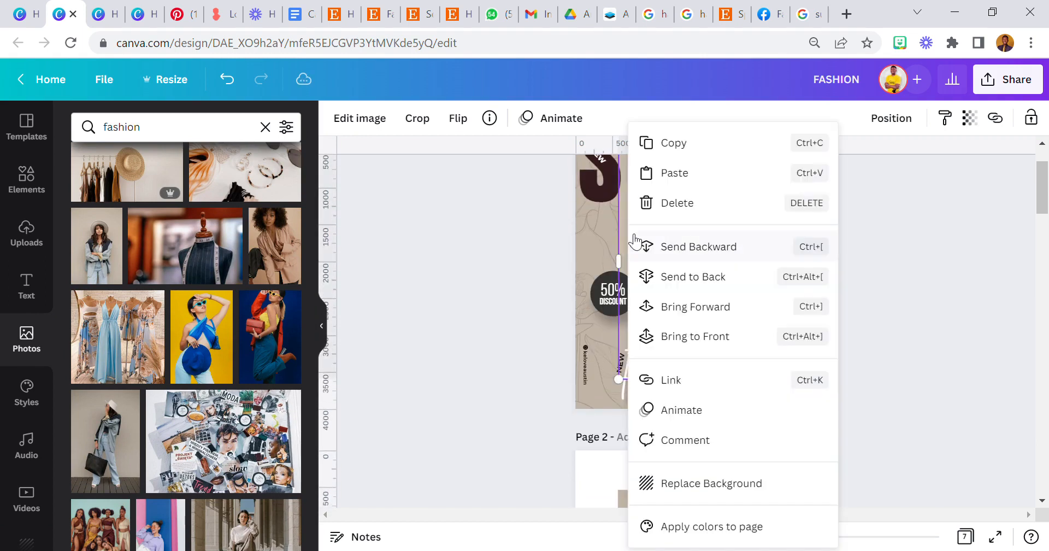
{"action": "left_click", "coordinate": [704, 154]}
{"action": "scroll", "coordinate": [680, 273], "scroll_direction": "down", "scroll_amount": 2}
{"action": "left_click", "coordinate": [699, 257]}
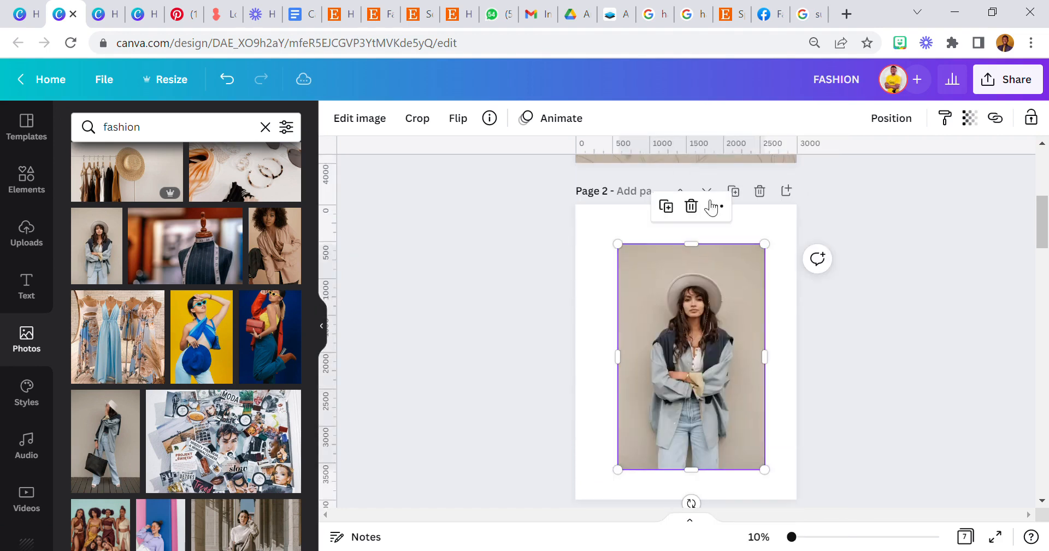
{"action": "left_click", "coordinate": [694, 205]}
{"action": "right_click", "coordinate": [664, 314]}
{"action": "left_click", "coordinate": [739, 359]}
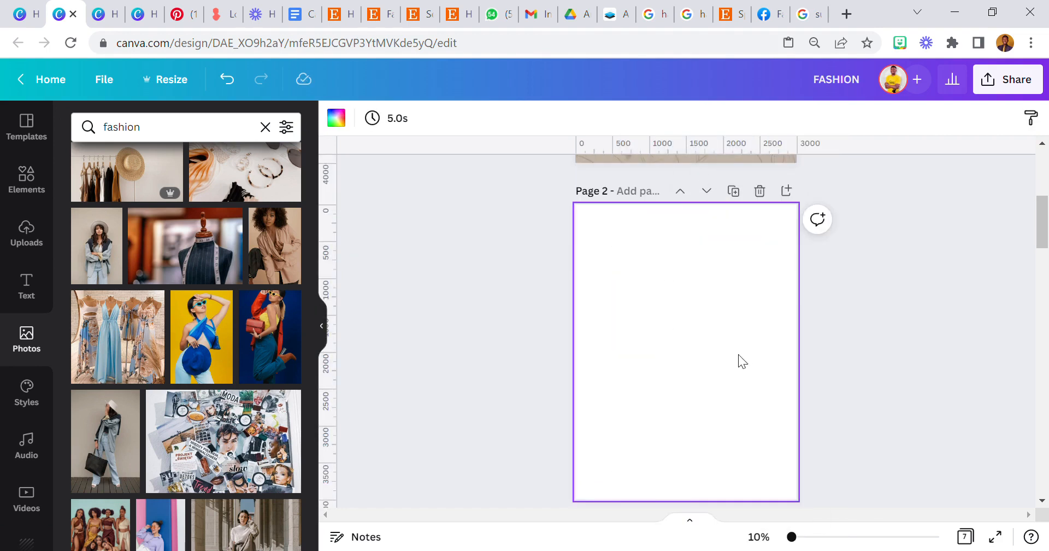
{"action": "left_click", "coordinate": [227, 79]}
Shift the page 1 model cutout to check beneath it, then undo the move.
{"action": "scroll", "coordinate": [589, 259], "scroll_direction": "up", "scroll_amount": 3}
{"action": "left_click_drag", "start_coordinate": [644, 247], "coordinate": [676, 248]}
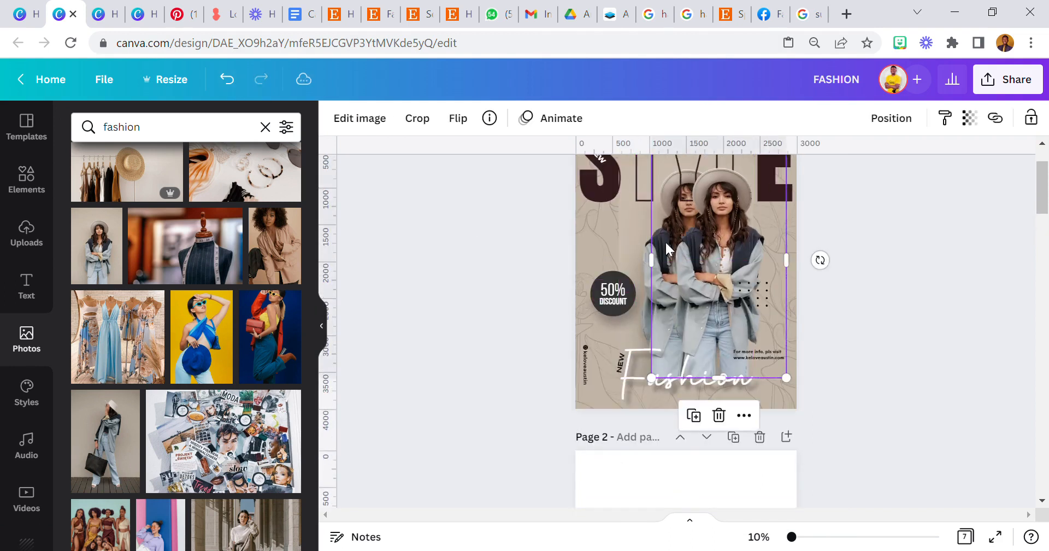
{"action": "right_click", "coordinate": [629, 246]}
{"action": "left_click", "coordinate": [692, 167]}
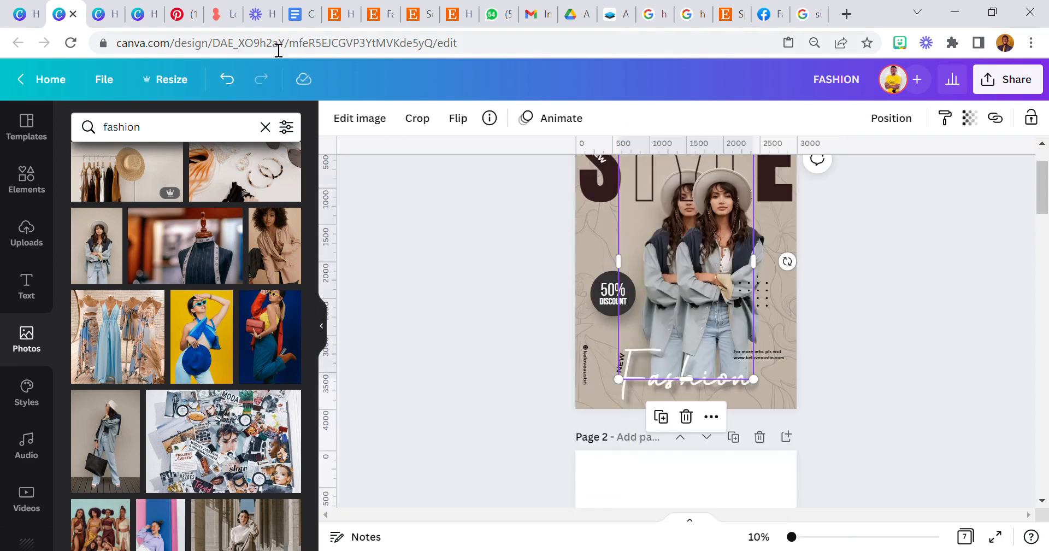
{"action": "left_click", "coordinate": [227, 79]}
{"action": "scroll", "coordinate": [601, 327], "scroll_direction": "down", "scroll_amount": 5}
Paste the woman photo onto page 2 and duplicate it in place.
{"action": "right_click", "coordinate": [627, 342]}
{"action": "left_click", "coordinate": [709, 378]}
{"action": "left_click", "coordinate": [493, 323]}
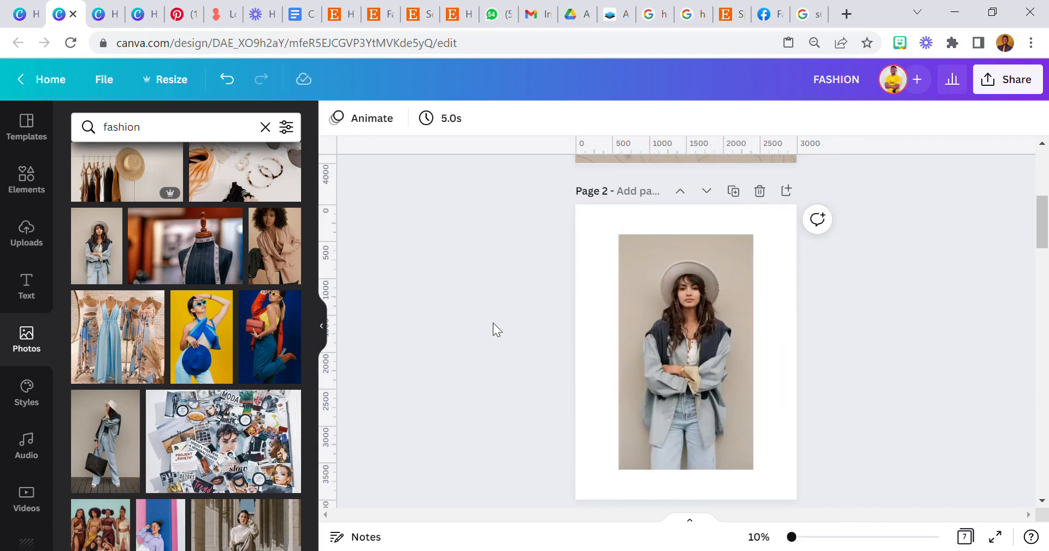
{"action": "left_click", "coordinate": [684, 383]}
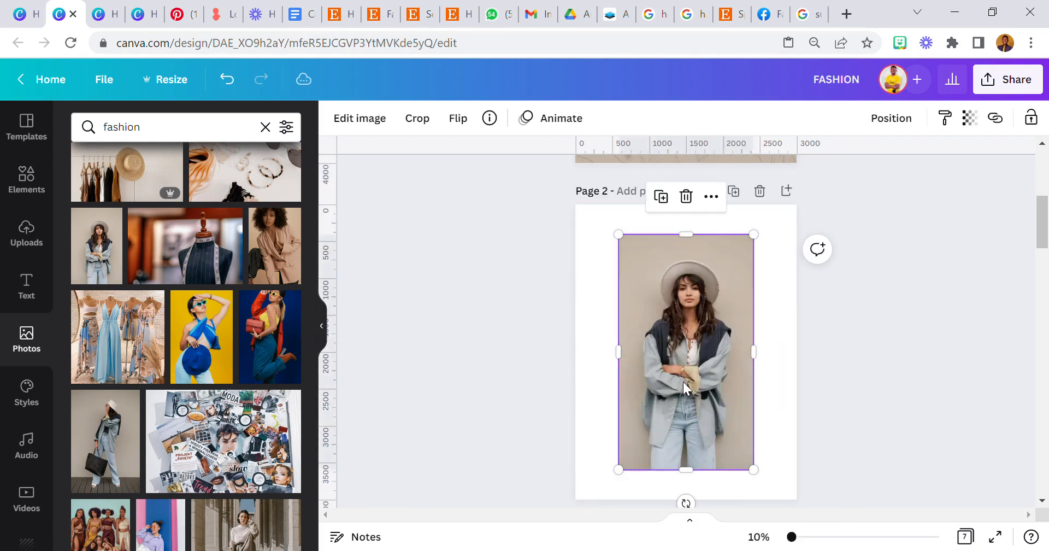
{"action": "left_click", "coordinate": [534, 314]}
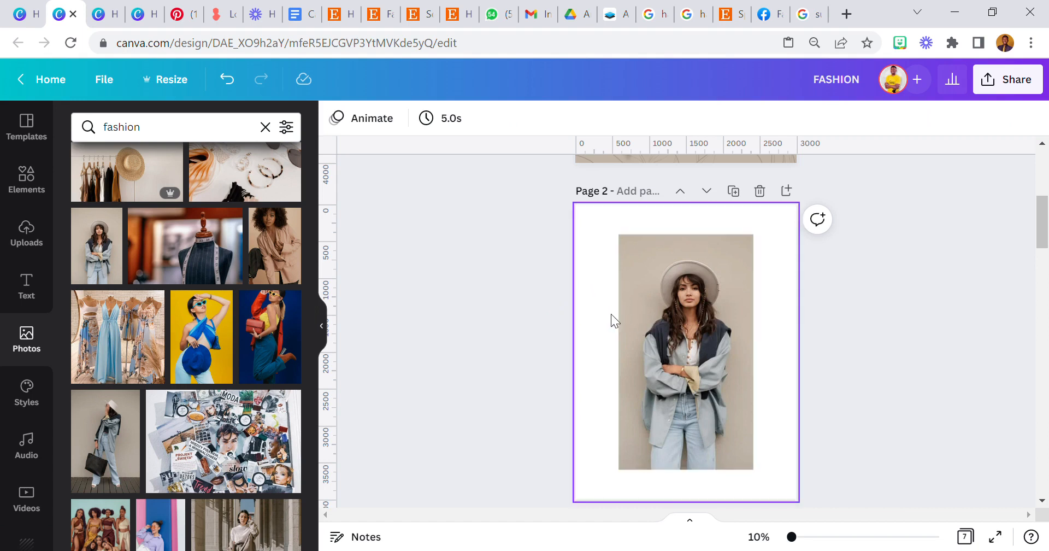
{"action": "left_click", "coordinate": [670, 320]}
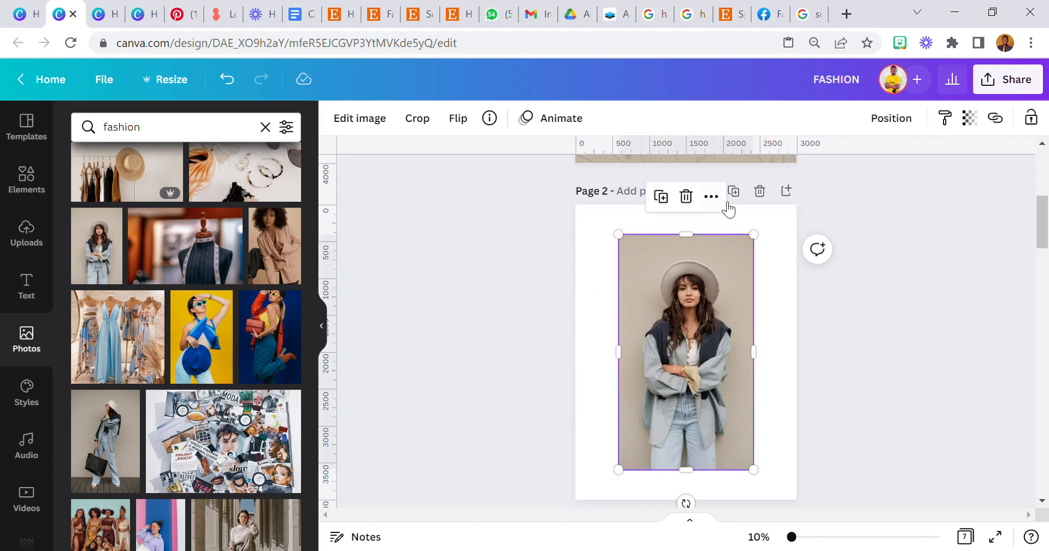
{"action": "left_click", "coordinate": [662, 198]}
Remove the woman photo's background with Background Remover.
{"action": "left_click", "coordinate": [383, 121]}
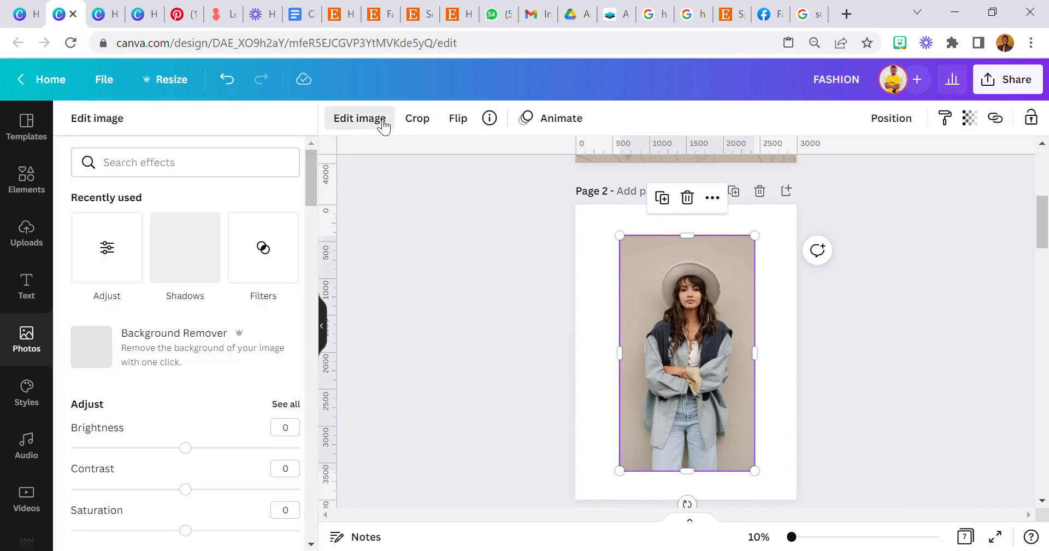
{"action": "left_click", "coordinate": [162, 350]}
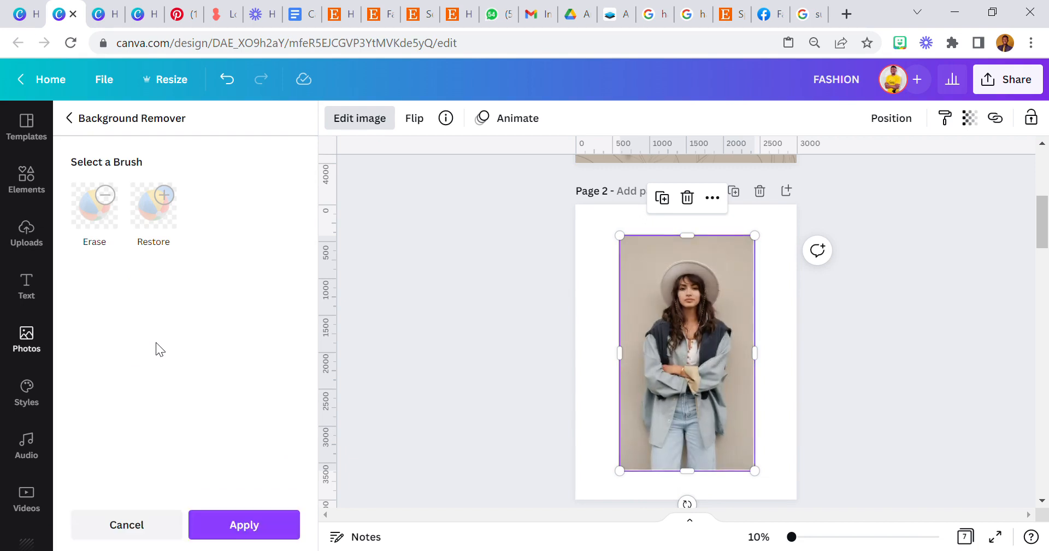
{"action": "left_click", "coordinate": [243, 527]}
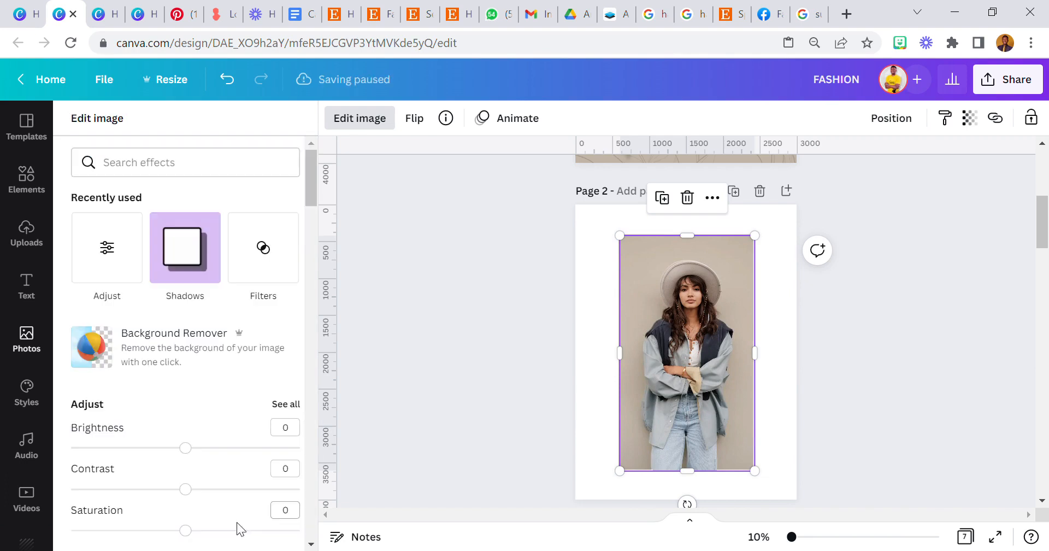
{"action": "left_click", "coordinate": [668, 368]}
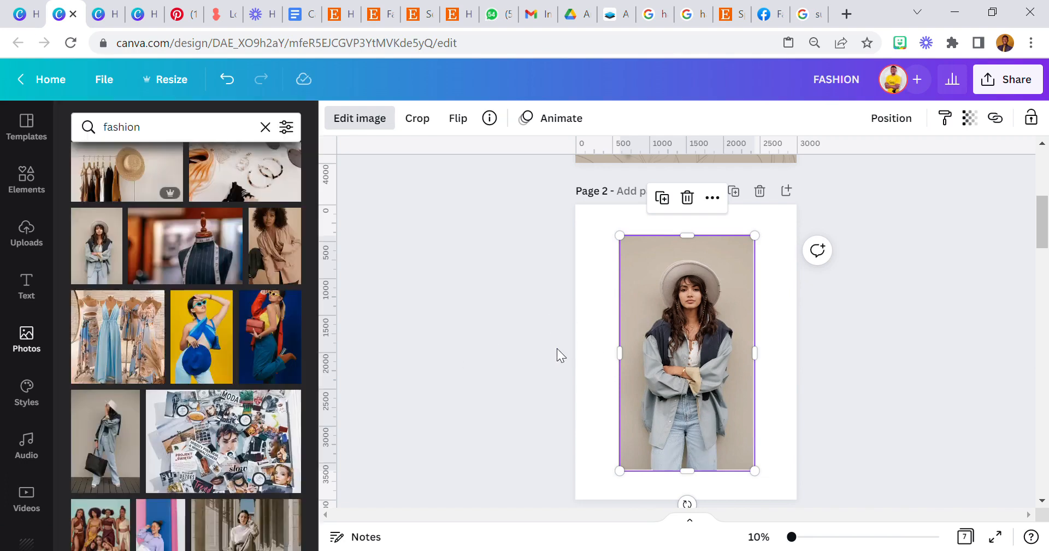
Drag the cutout photo onto page 2's horizontal centre guide.
{"action": "left_click", "coordinate": [574, 362]}
{"action": "mouse_move", "coordinate": [679, 372]}
{"action": "left_mouse_down"}
{"action": "mouse_move", "coordinate": [697, 372]}
{"action": "mouse_move", "coordinate": [691, 384]}
{"action": "mouse_move", "coordinate": [679, 375]}
{"action": "left_mouse_up"}
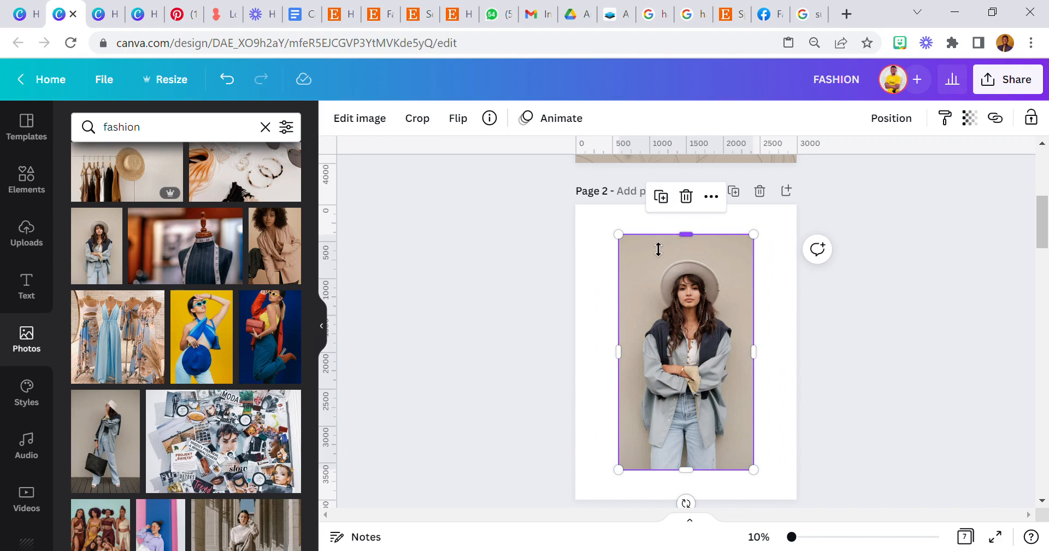
{"action": "left_click", "coordinate": [587, 264]}
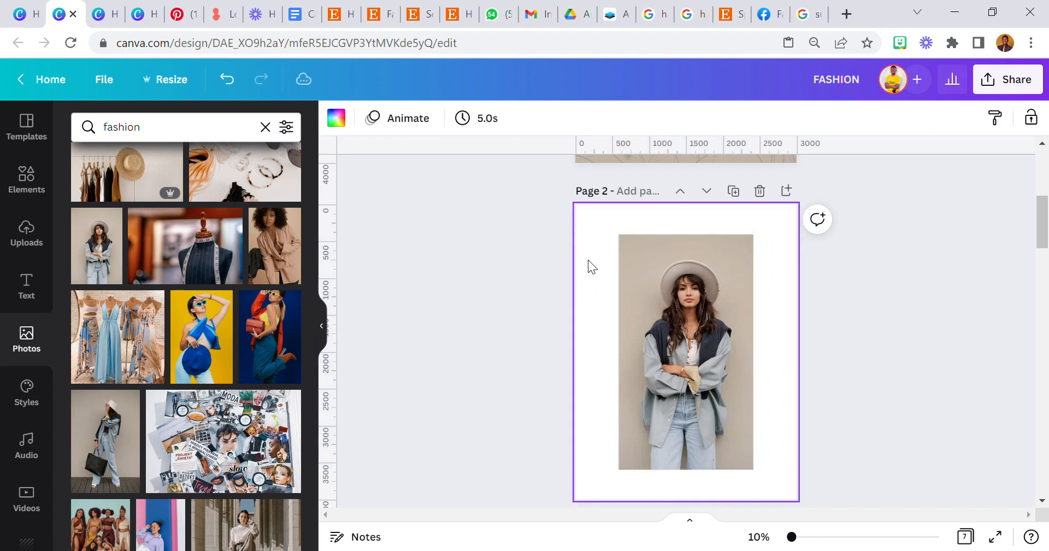
Add a heading reading 'STYLE' to page 2 and enlarge it.
{"action": "left_click", "coordinate": [31, 279]}
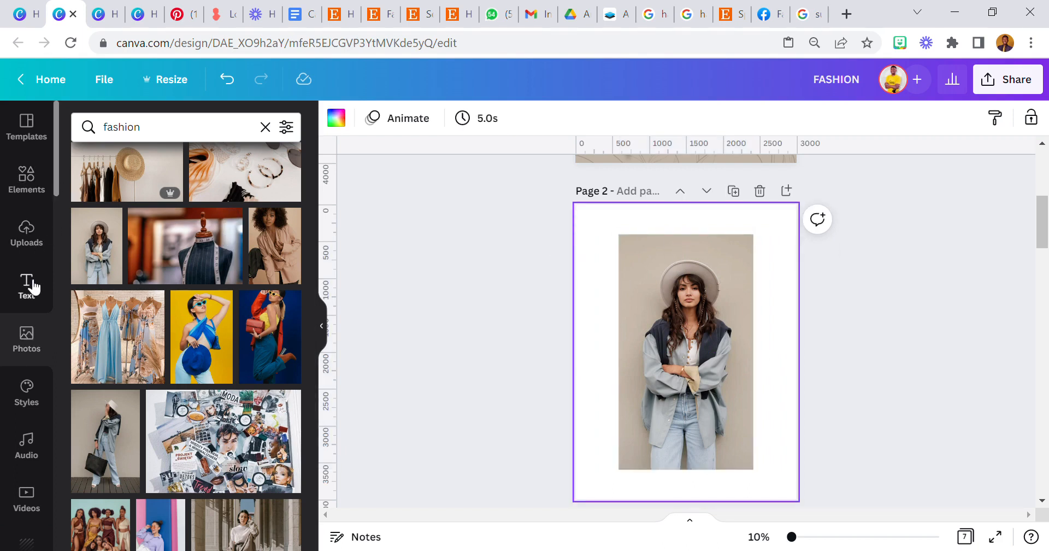
{"action": "left_click", "coordinate": [147, 196]}
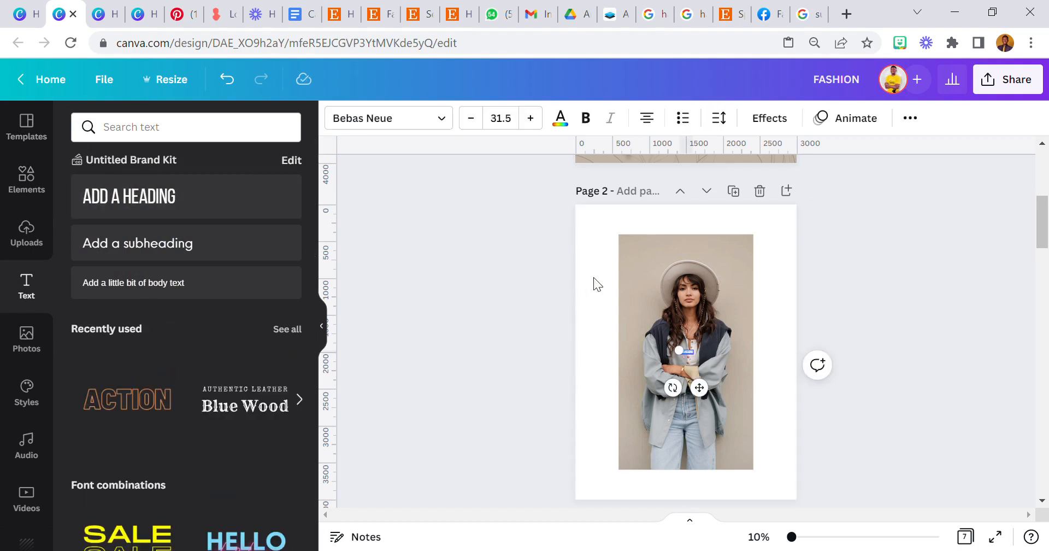
{"action": "left_click_drag", "start_coordinate": [677, 349], "coordinate": [576, 300]}
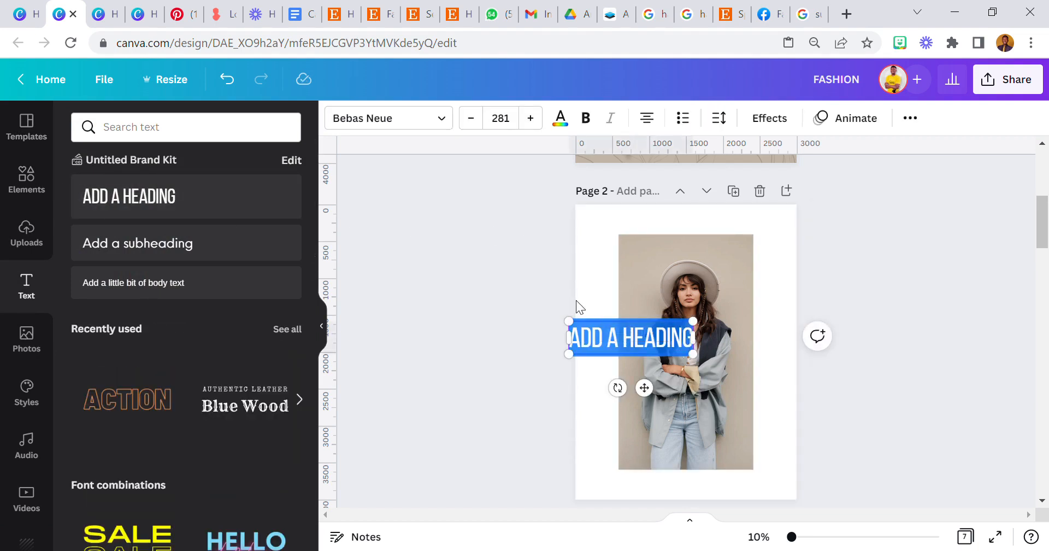
{"action": "type", "text": "STYLE"}
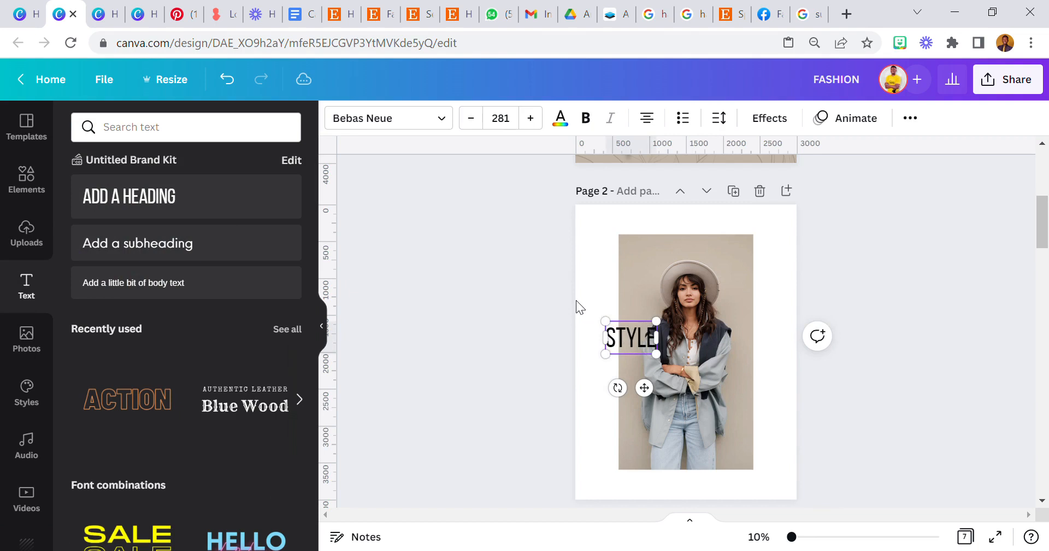
{"action": "left_click_drag", "start_coordinate": [606, 322], "coordinate": [575, 301]}
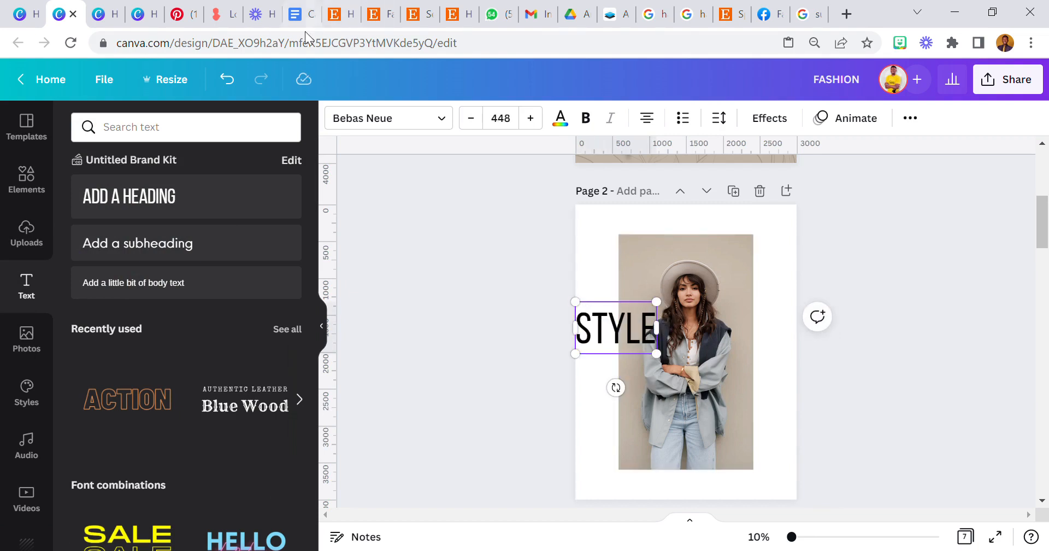
Set STYLE in Anton and stretch it across the page to size 957.
{"action": "left_click", "coordinate": [363, 117]}
{"action": "left_click", "coordinate": [129, 169]}
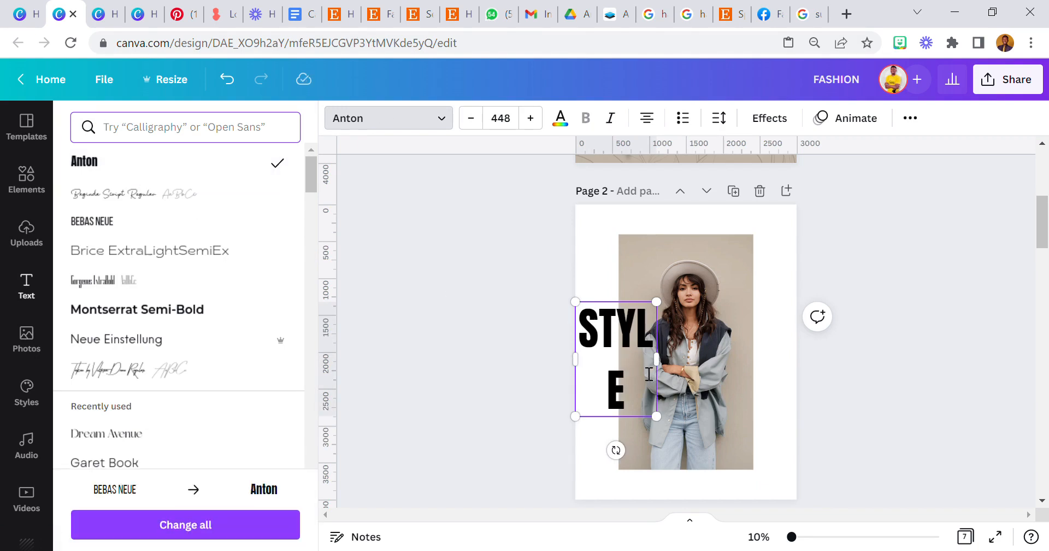
{"action": "left_click_drag", "start_coordinate": [657, 359], "coordinate": [694, 358]}
{"action": "left_click_drag", "start_coordinate": [694, 301], "coordinate": [801, 274]}
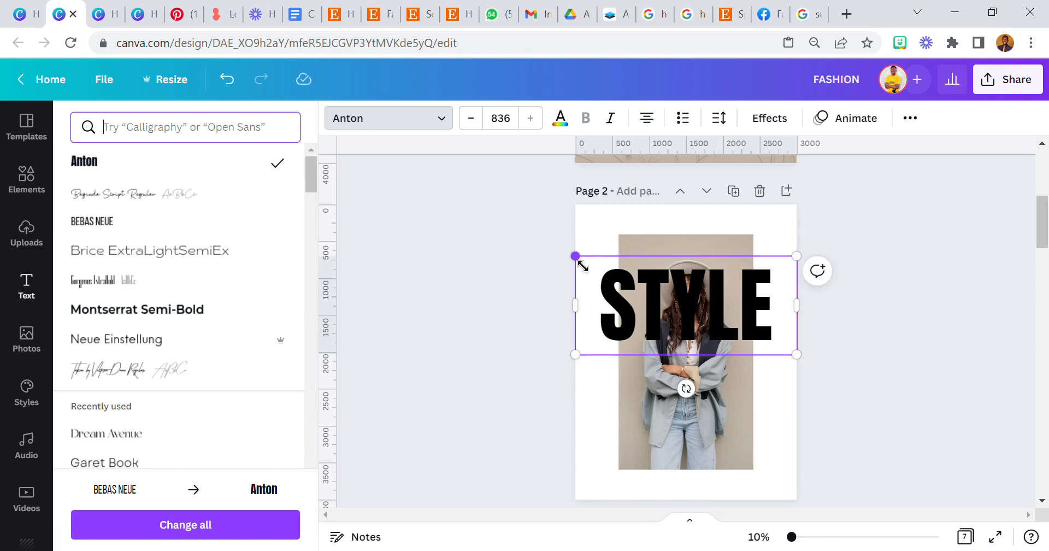
{"action": "left_click_drag", "start_coordinate": [582, 268], "coordinate": [548, 252]}
{"action": "left_click_drag", "start_coordinate": [793, 538], "coordinate": [800, 536]}
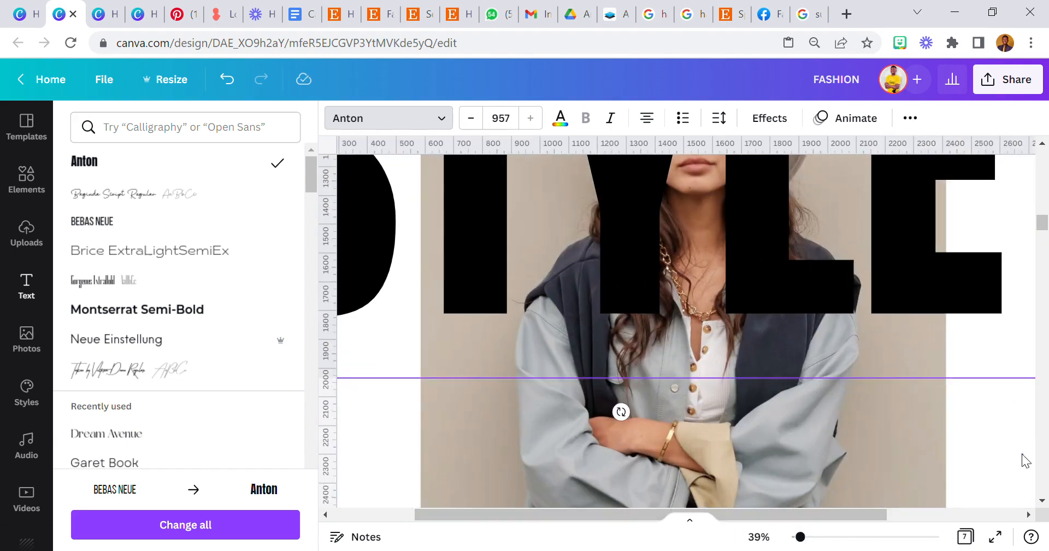
Place STYLE at size 959 along page 2's top centre, overlapping the model's hat.
{"action": "left_click", "coordinate": [1021, 453]}
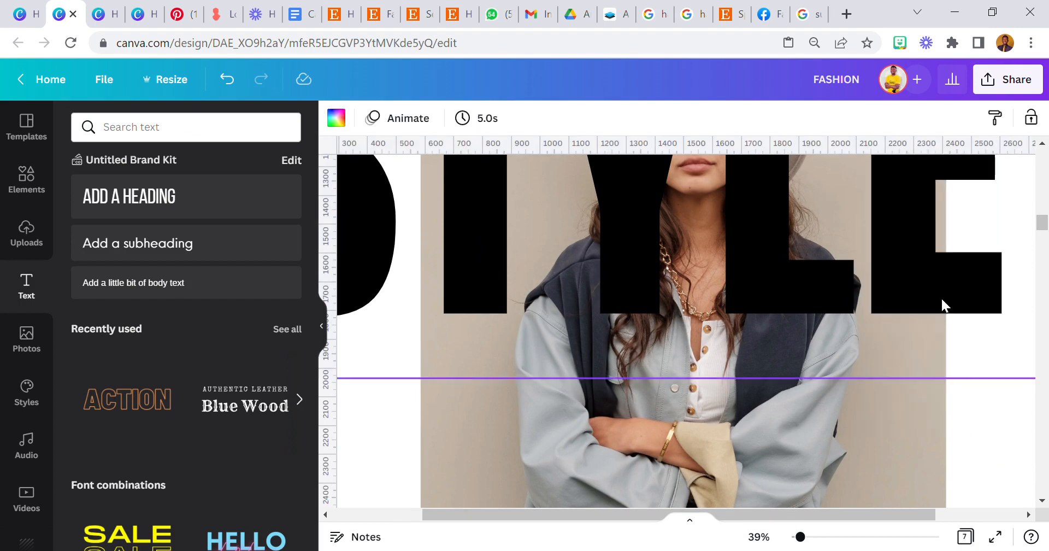
{"action": "left_click_drag", "start_coordinate": [941, 302], "coordinate": [683, 306]}
{"action": "left_click_drag", "start_coordinate": [853, 394], "coordinate": [853, 398]}
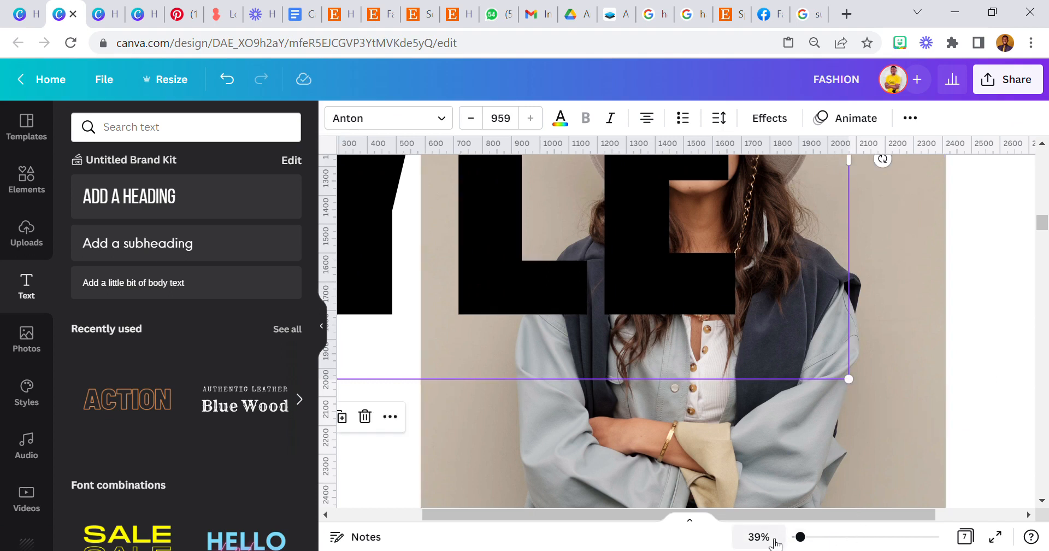
{"action": "left_click", "coordinate": [758, 537]}
{"action": "left_click", "coordinate": [757, 467]}
{"action": "left_click_drag", "start_coordinate": [657, 297], "coordinate": [680, 264]}
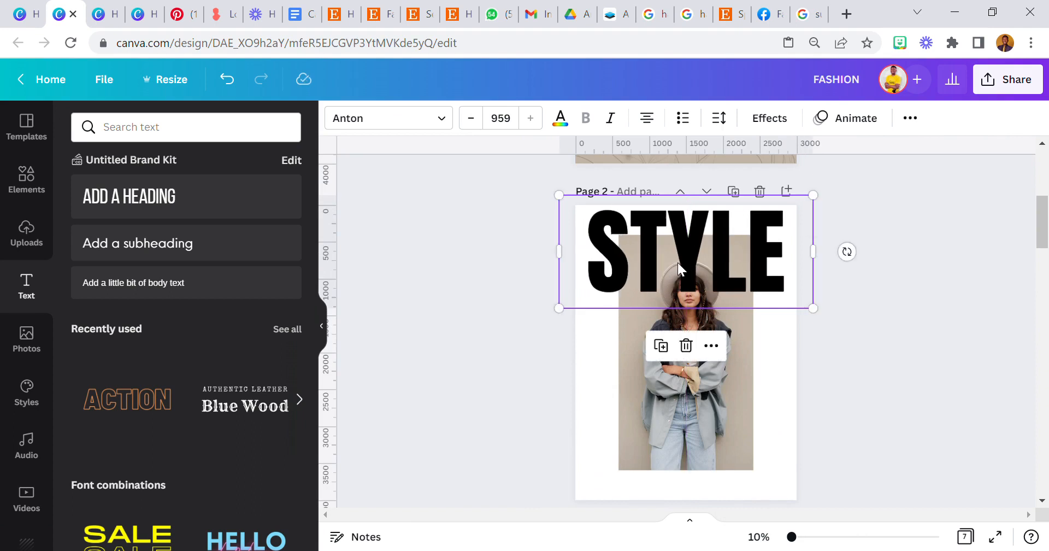
{"action": "scroll", "coordinate": [684, 312], "scroll_direction": "up", "scroll_amount": 5}
{"action": "scroll", "coordinate": [684, 312], "scroll_direction": "up", "scroll_amount": 2}
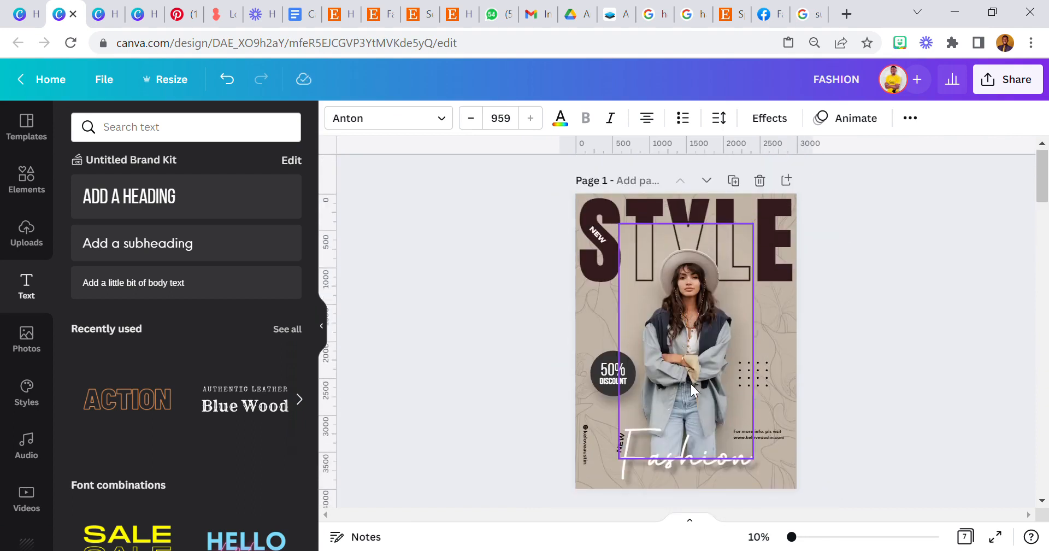
{"action": "scroll", "coordinate": [691, 383], "scroll_direction": "down", "scroll_amount": 6}
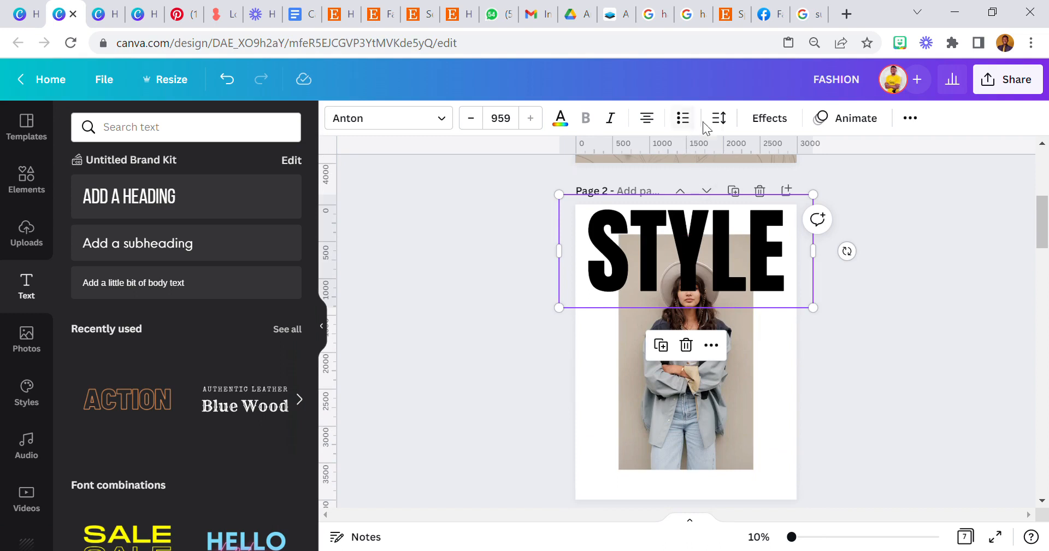
{"action": "left_click", "coordinate": [719, 118]}
Widen STYLE's letter spacing and recolour the heading dark grey.
{"action": "left_click_drag", "start_coordinate": [767, 182], "coordinate": [780, 186]}
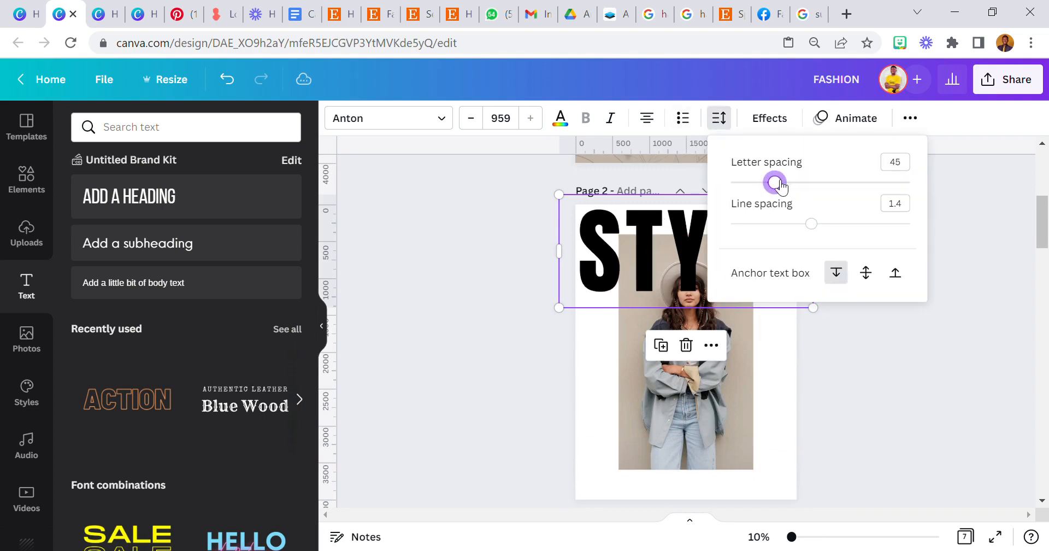
{"action": "left_click", "coordinate": [517, 352]}
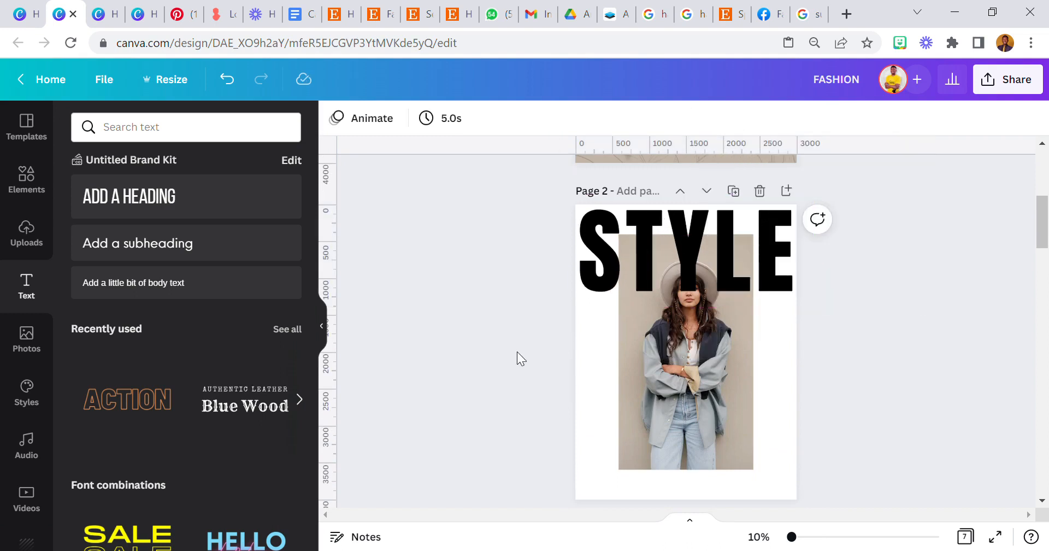
{"action": "scroll", "coordinate": [696, 307], "scroll_direction": "up", "scroll_amount": 5}
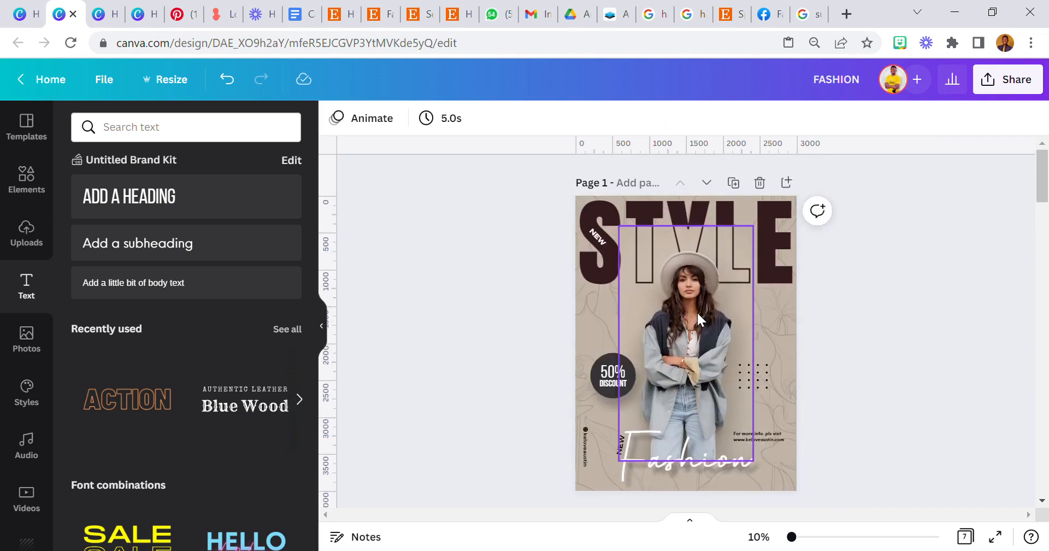
{"action": "scroll", "coordinate": [697, 310], "scroll_direction": "down", "scroll_amount": 5}
{"action": "left_click", "coordinate": [631, 274]}
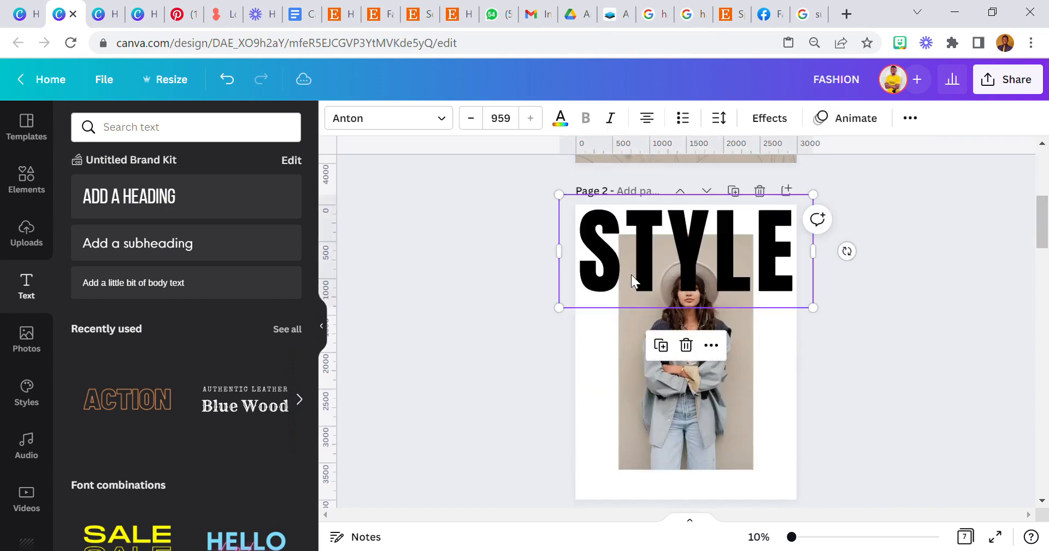
{"action": "left_click", "coordinate": [560, 119]}
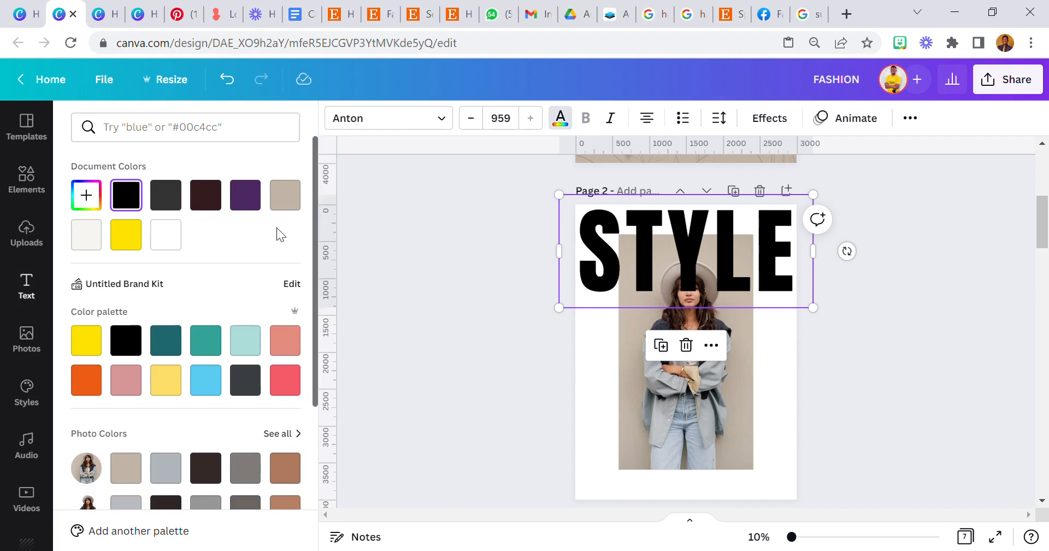
{"action": "left_click", "coordinate": [167, 203]}
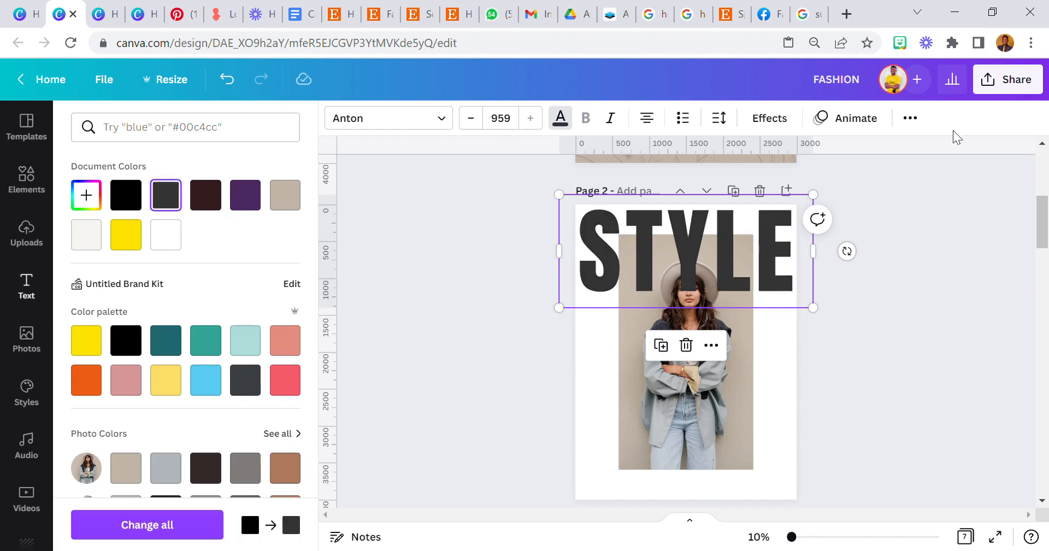
Send STYLE behind the photo, then bring it back in front with Ctrl+].
{"action": "left_click", "coordinate": [919, 119]}
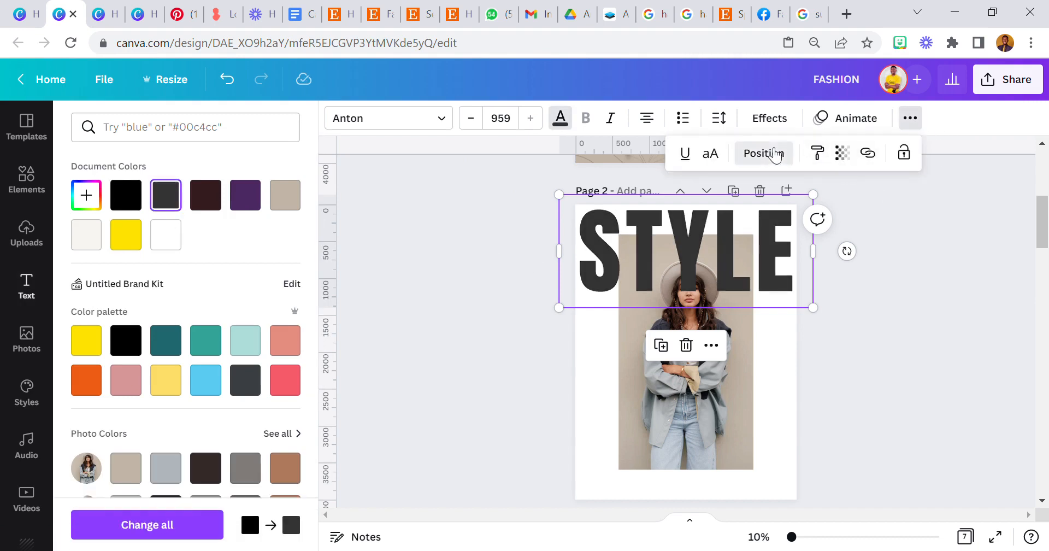
{"action": "left_click", "coordinate": [764, 153]}
{"action": "left_click", "coordinate": [707, 197]}
{"action": "left_click", "coordinate": [462, 284]}
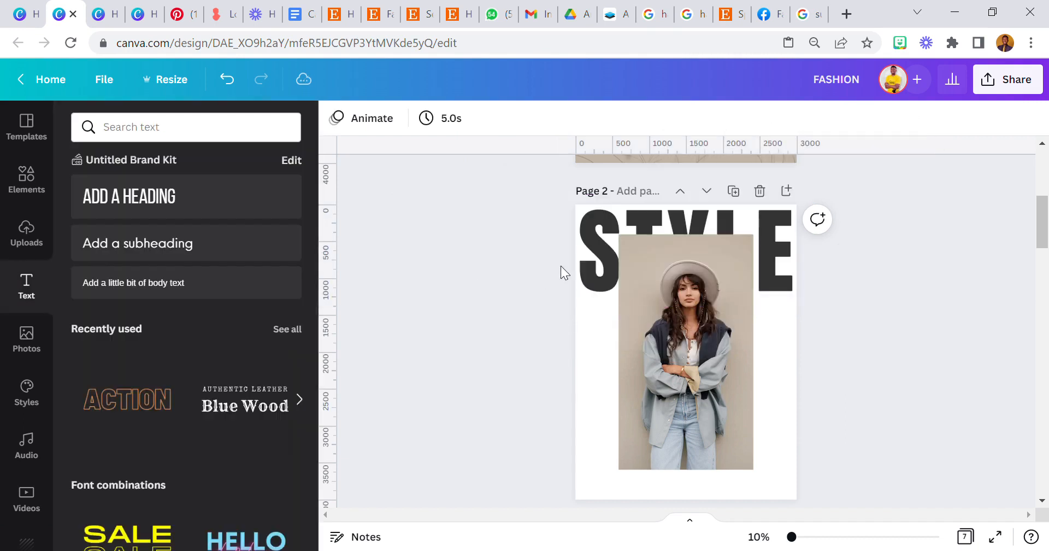
{"action": "left_click", "coordinate": [600, 242]}
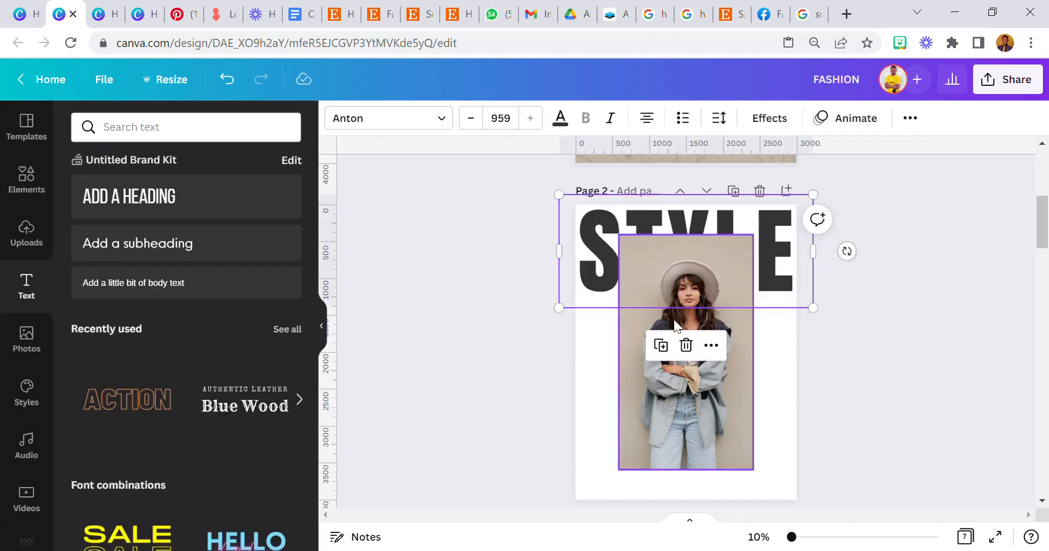
{"action": "key", "text": "ctrl+]"}
{"action": "left_click", "coordinate": [794, 117]}
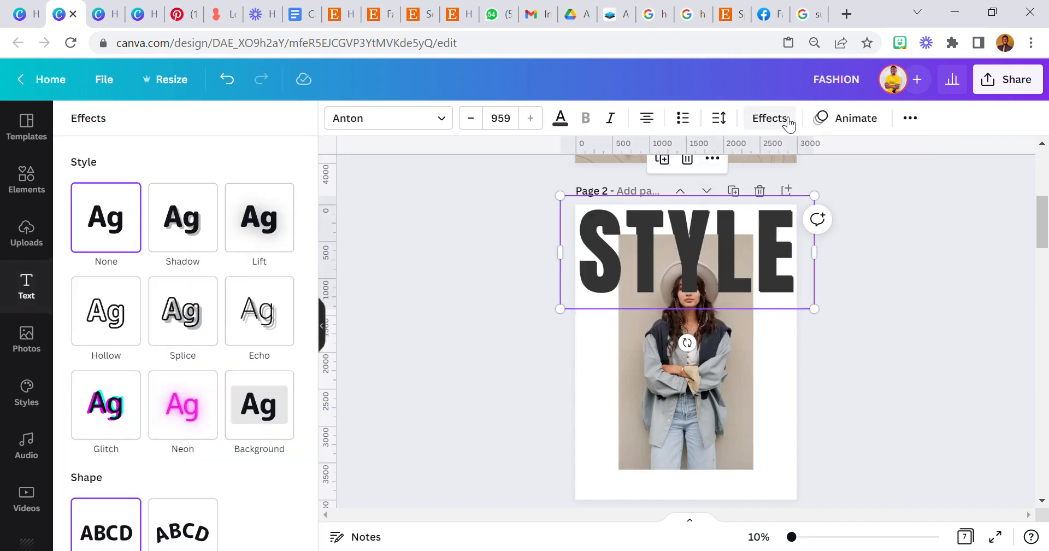
Apply the Hollow effect to STYLE and thin its outline to thickness 18.
{"action": "left_click", "coordinate": [134, 309]}
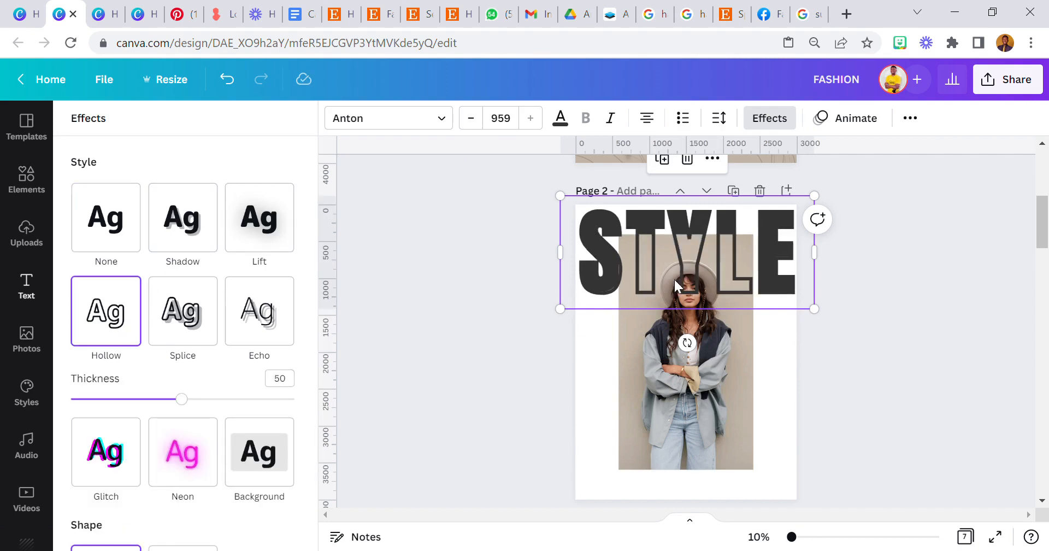
{"action": "left_click_drag", "start_coordinate": [681, 261], "coordinate": [690, 271]}
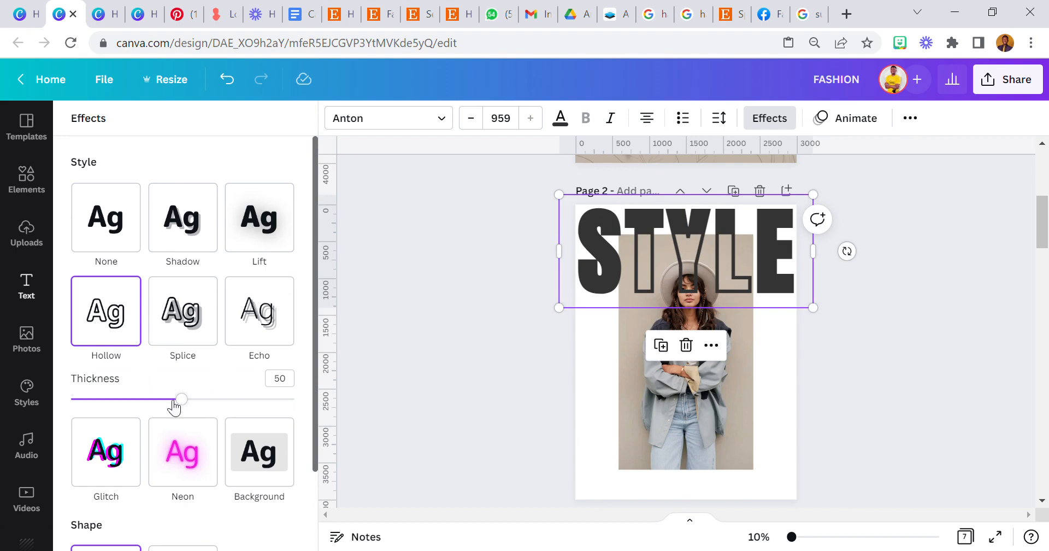
{"action": "left_click_drag", "start_coordinate": [187, 407], "coordinate": [118, 413]}
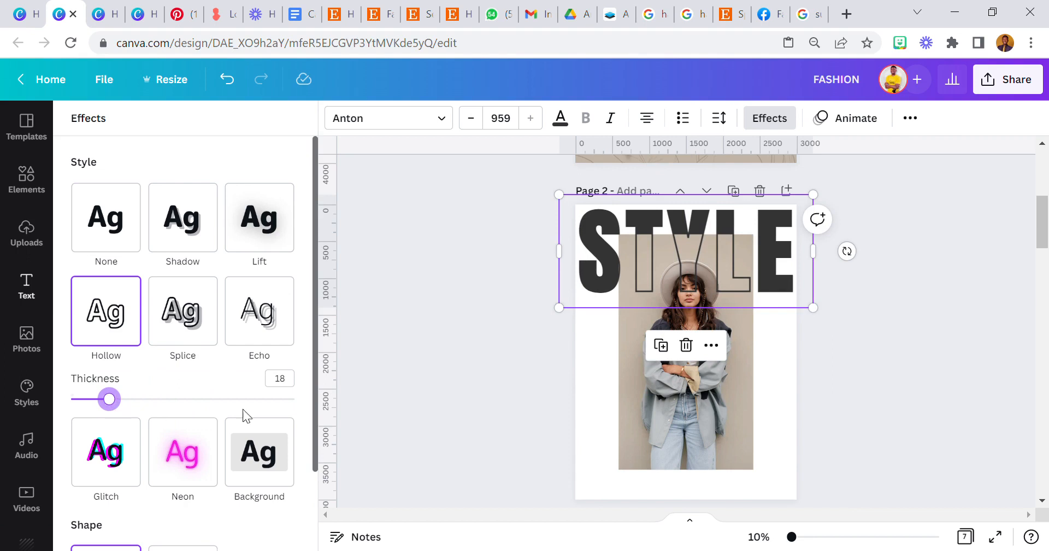
{"action": "scroll", "coordinate": [489, 392], "scroll_direction": "up", "scroll_amount": 5}
{"action": "scroll", "coordinate": [490, 393], "scroll_direction": "up", "scroll_amount": 3}
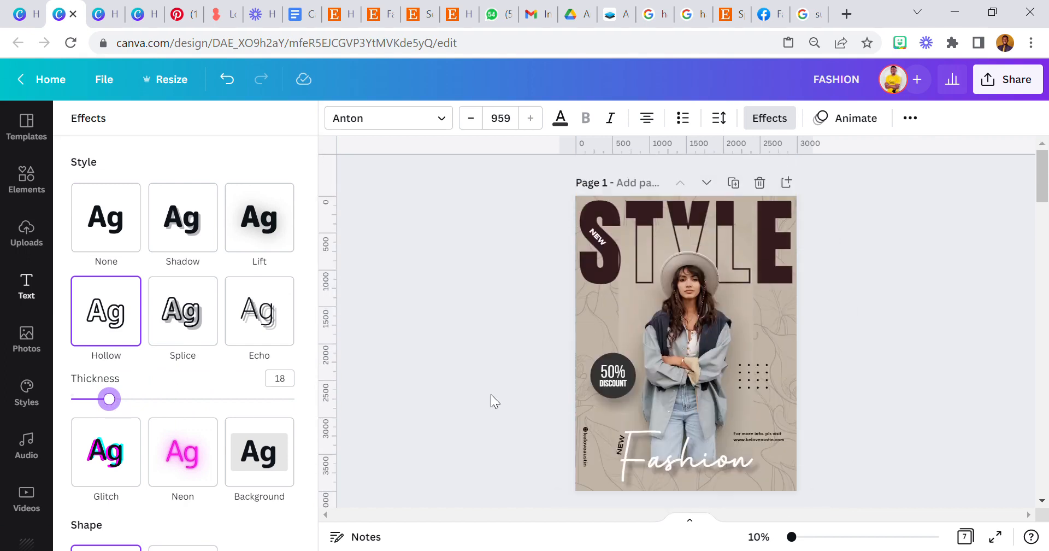
{"action": "scroll", "coordinate": [492, 398], "scroll_direction": "down", "scroll_amount": 10}
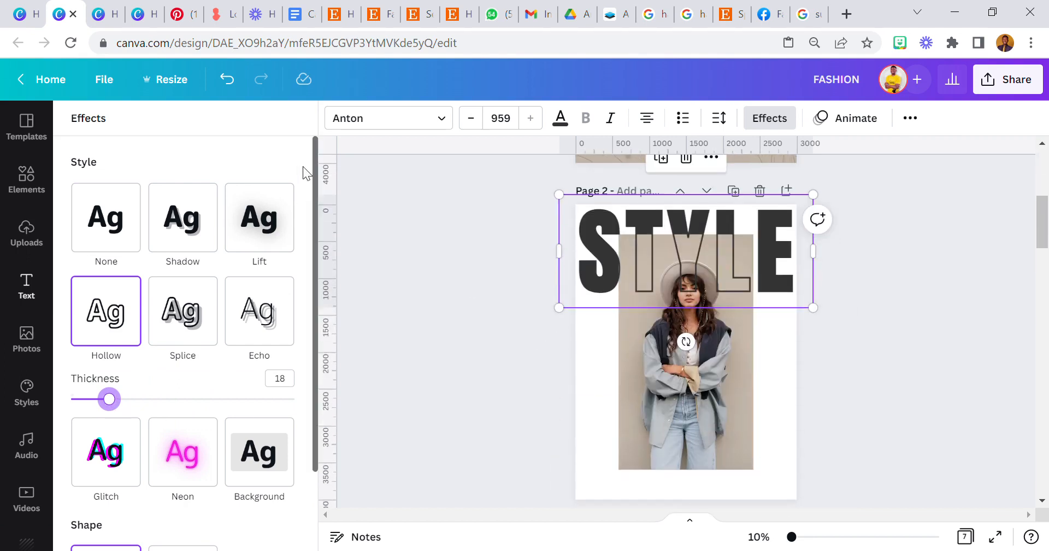
{"action": "left_click", "coordinate": [560, 118]}
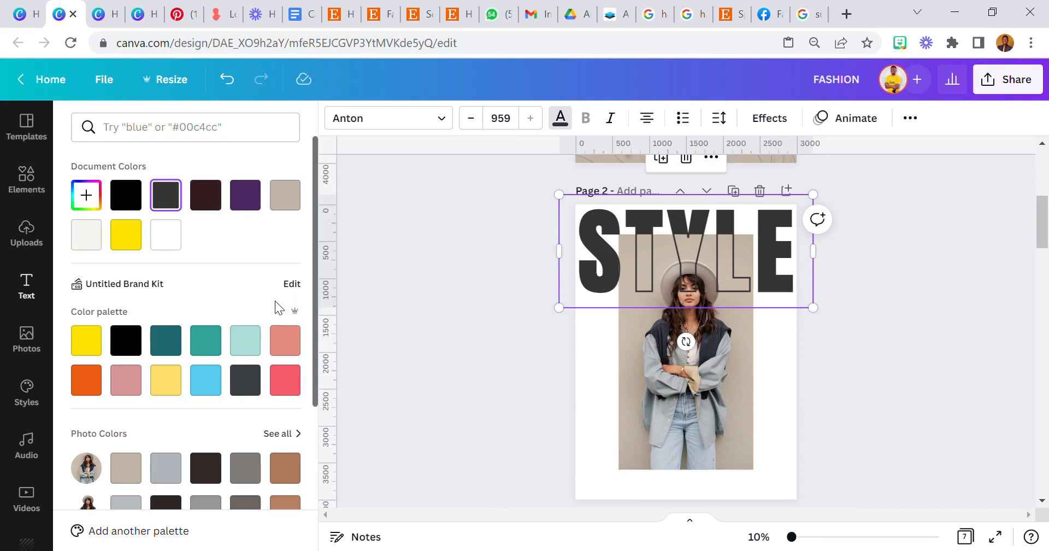
Colour the solid STYLE heading dark brown, with the outlined copy back on top.
{"action": "left_click", "coordinate": [399, 319]}
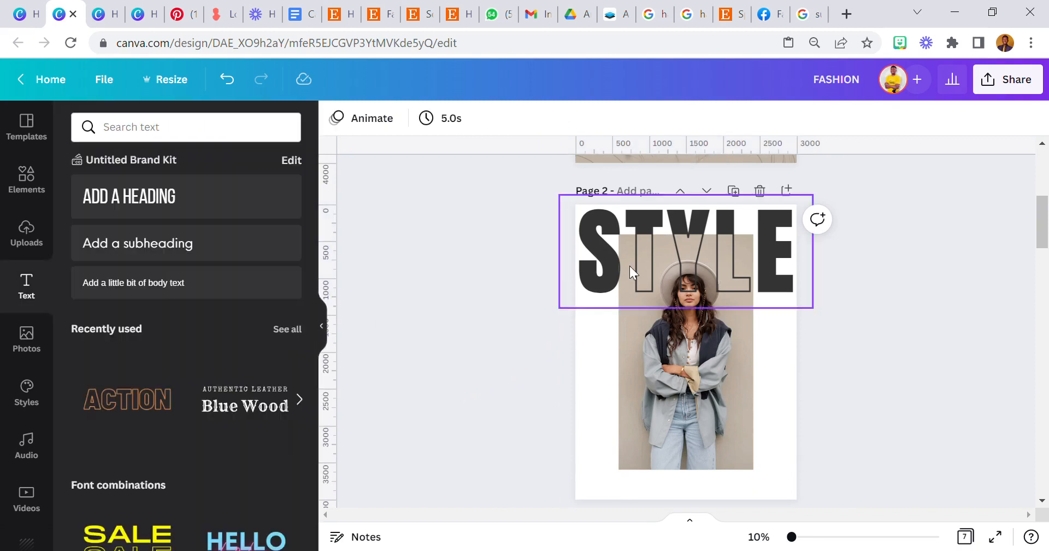
{"action": "left_click_drag", "start_coordinate": [629, 266], "coordinate": [629, 343]}
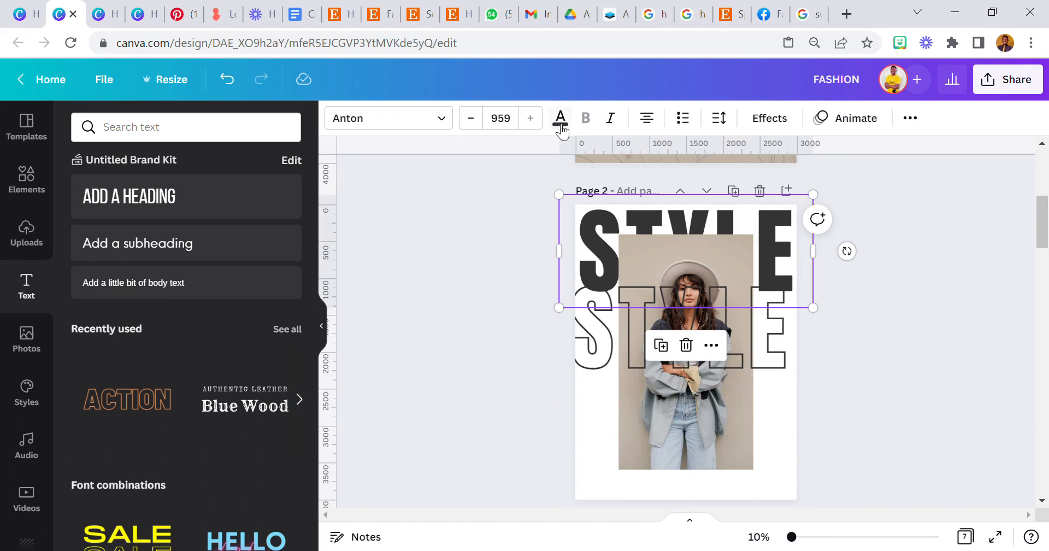
{"action": "left_click", "coordinate": [560, 118]}
{"action": "left_click", "coordinate": [216, 208]}
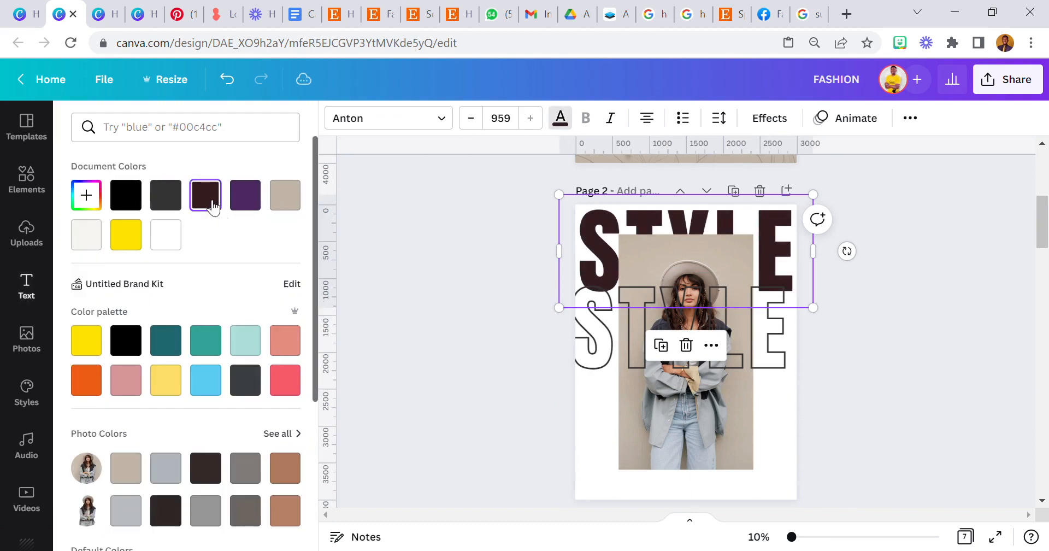
{"action": "scroll", "coordinate": [448, 294], "scroll_direction": "up", "scroll_amount": 5}
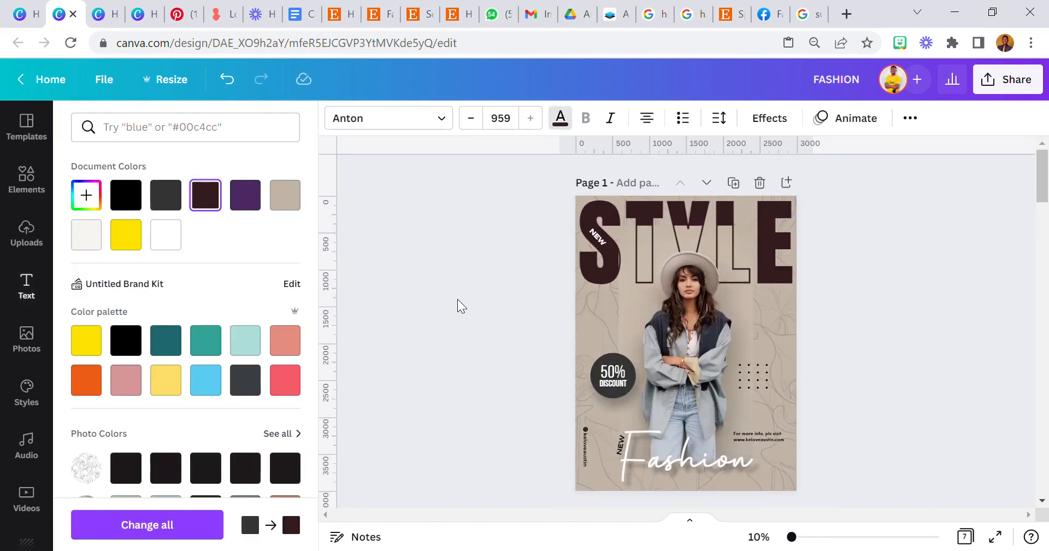
{"action": "scroll", "coordinate": [457, 301], "scroll_direction": "down", "scroll_amount": 5}
{"action": "left_click", "coordinate": [205, 198]}
{"action": "left_click_drag", "start_coordinate": [758, 350], "coordinate": [765, 272]}
{"action": "left_click", "coordinate": [543, 382]}
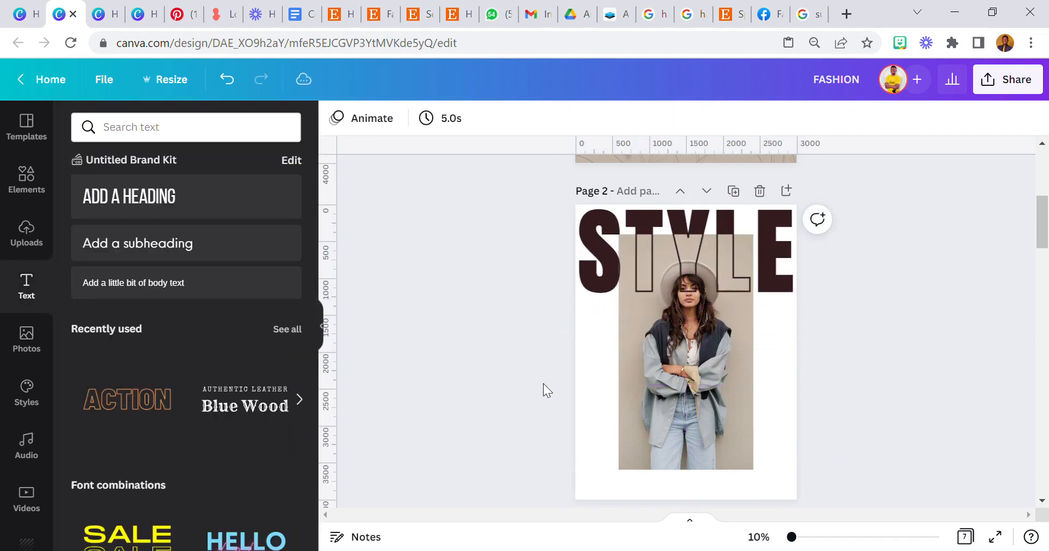
Send the solid STYLE heading behind the model photo, then duplicate the photo.
{"action": "left_click", "coordinate": [628, 292]}
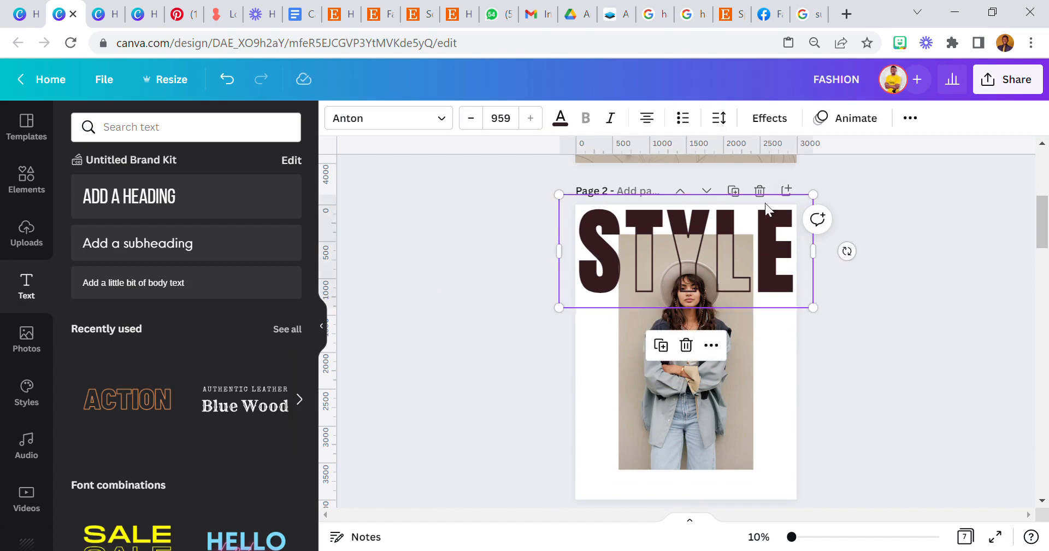
{"action": "left_click", "coordinate": [909, 118]}
{"action": "left_click", "coordinate": [762, 156]}
{"action": "left_click", "coordinate": [717, 200]}
{"action": "scroll", "coordinate": [892, 344], "scroll_direction": "up", "scroll_amount": 3}
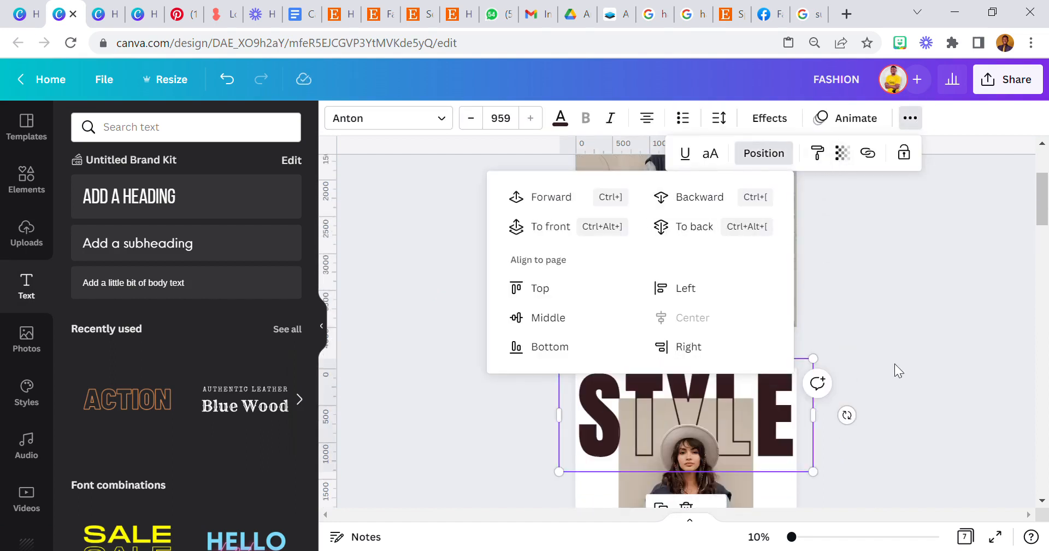
{"action": "left_click", "coordinate": [887, 407]}
{"action": "scroll", "coordinate": [893, 408], "scroll_direction": "down", "scroll_amount": 3}
{"action": "left_click", "coordinate": [874, 413]}
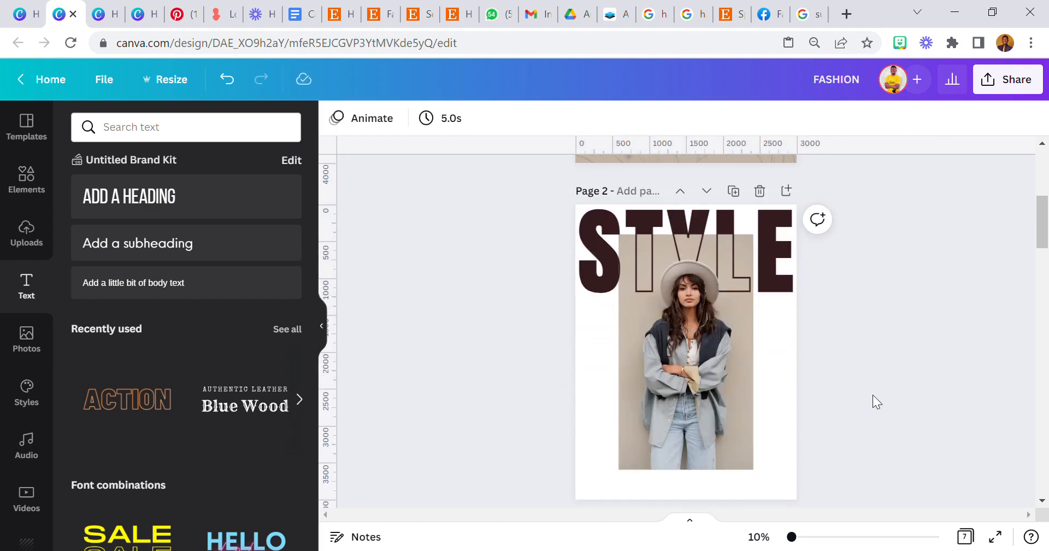
{"action": "left_click", "coordinate": [692, 411]}
{"action": "left_click", "coordinate": [671, 197]}
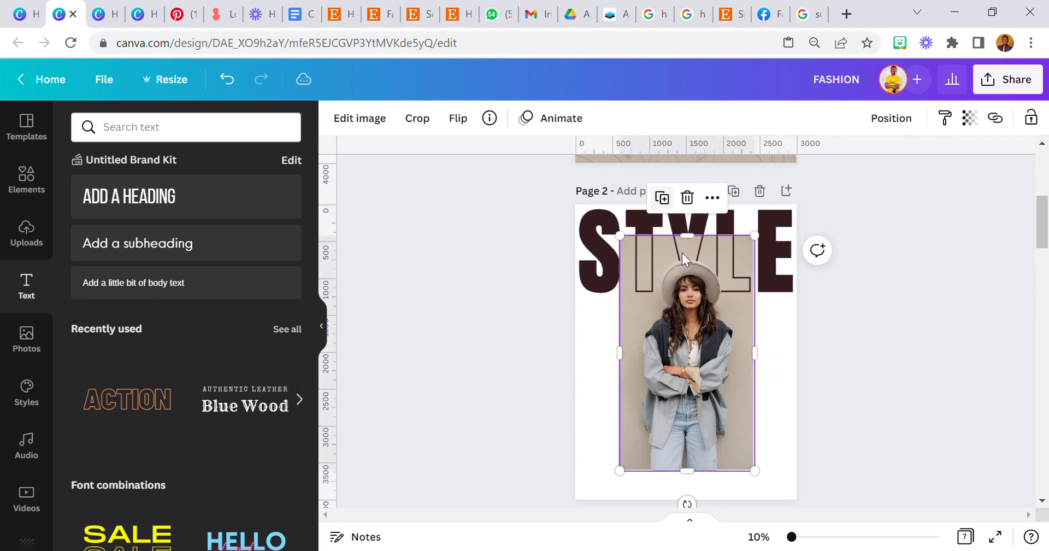
Try Background Remover on the photo copy, then abandon it.
{"action": "left_click", "coordinate": [367, 127]}
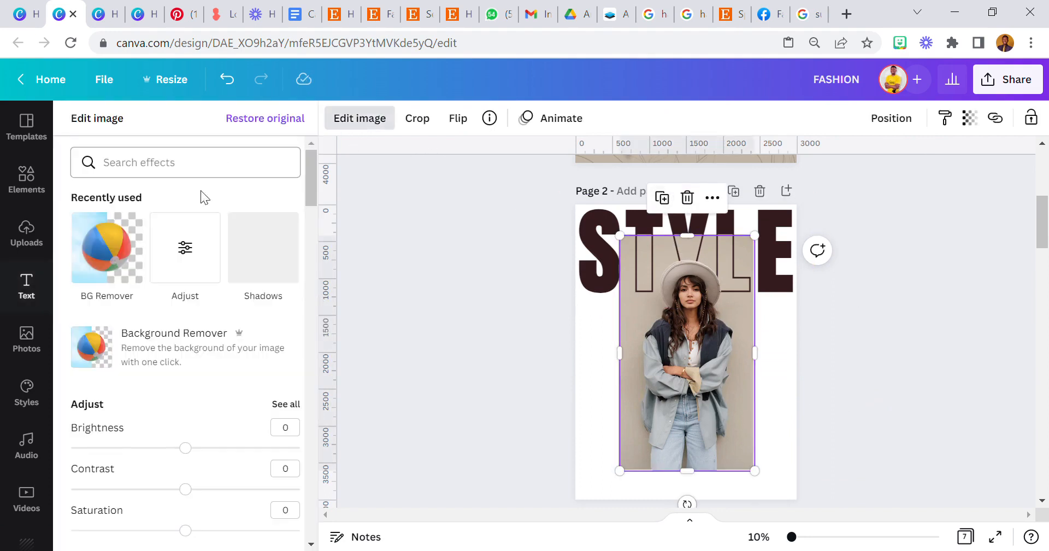
{"action": "left_click", "coordinate": [173, 358]}
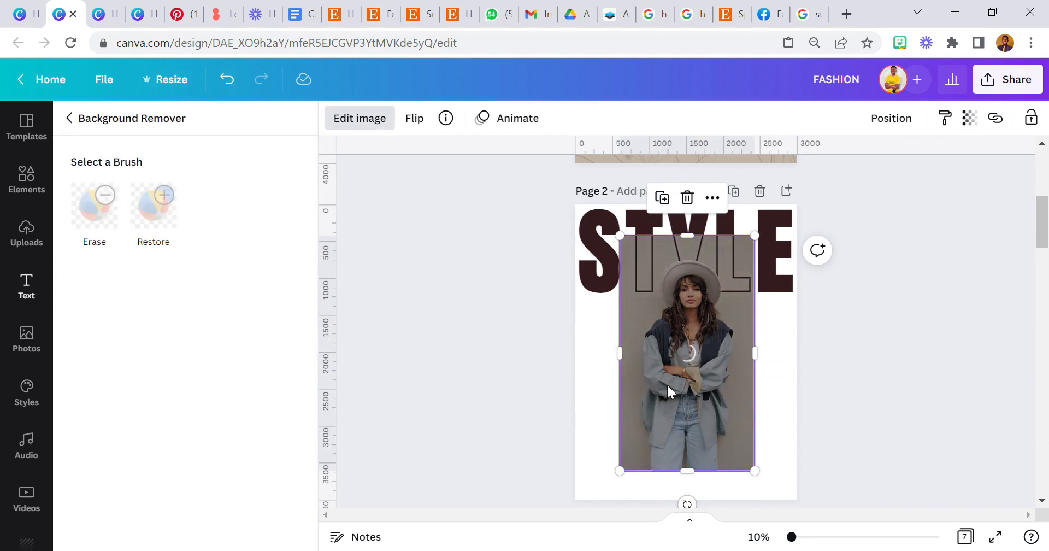
{"action": "left_click", "coordinate": [687, 197]}
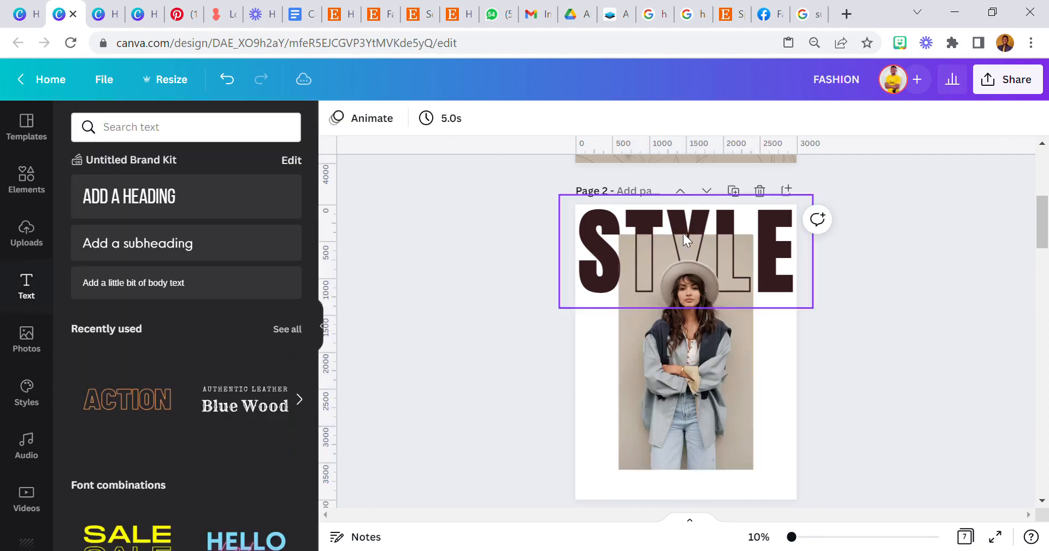
{"action": "left_click", "coordinate": [687, 347]}
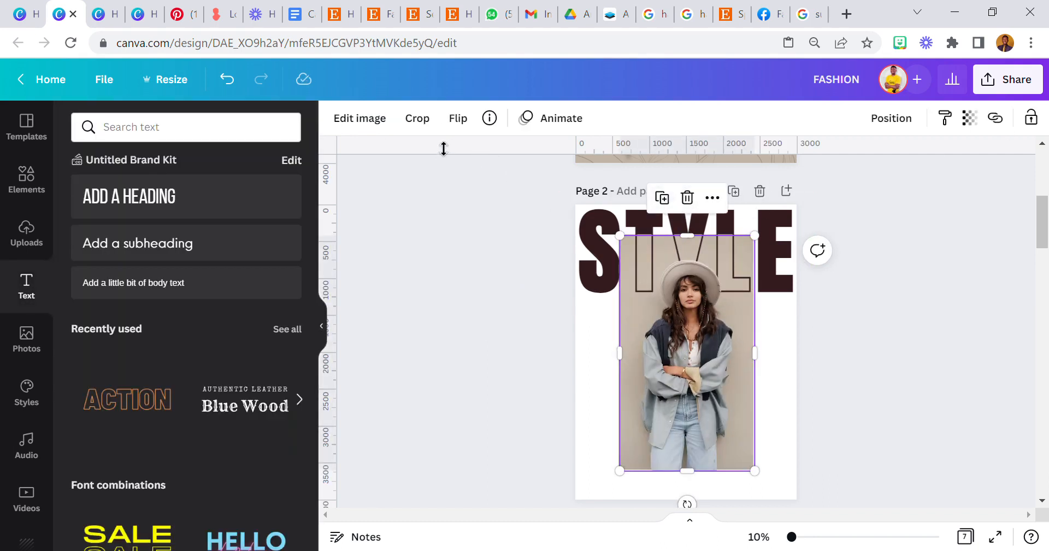
Apply the black-and-white Street filter to the model photo at intensity 100.
{"action": "left_click", "coordinate": [375, 125]}
{"action": "scroll", "coordinate": [171, 382], "scroll_direction": "down", "scroll_amount": 1}
{"action": "scroll", "coordinate": [175, 393], "scroll_direction": "down", "scroll_amount": 2}
{"action": "scroll", "coordinate": [197, 290], "scroll_direction": "up", "scroll_amount": 3}
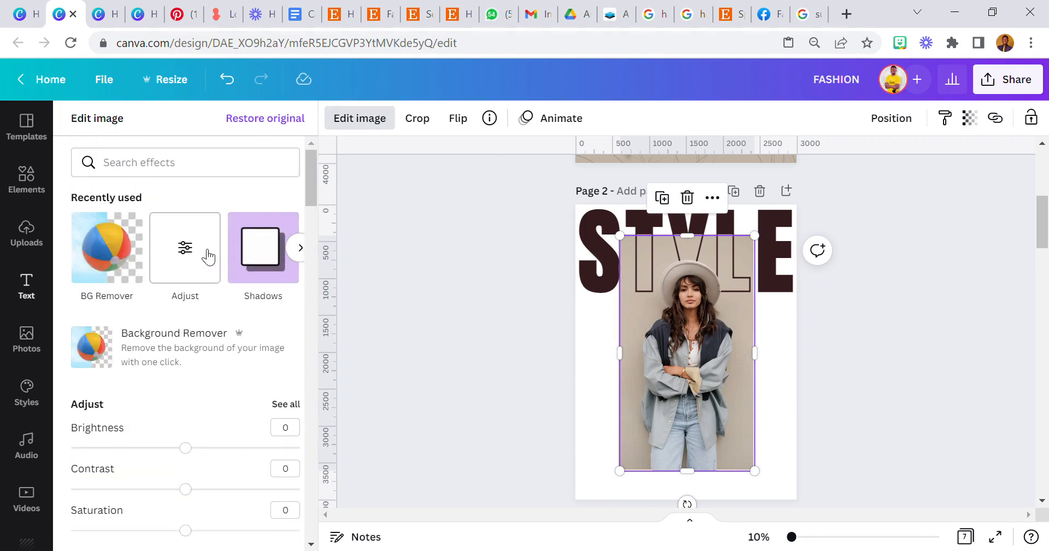
{"action": "left_click", "coordinate": [300, 247]}
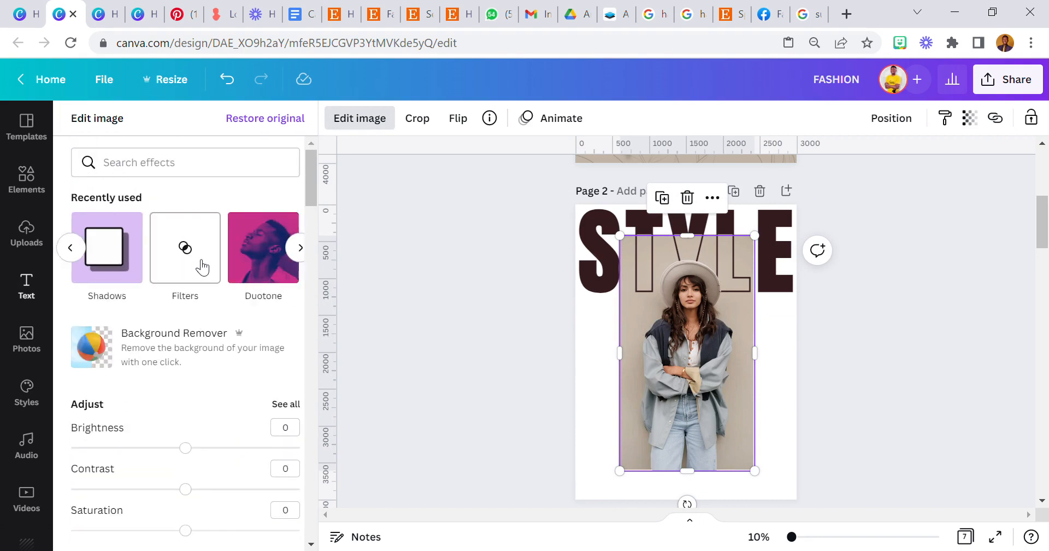
{"action": "left_click", "coordinate": [210, 270]}
{"action": "scroll", "coordinate": [248, 412], "scroll_direction": "down", "scroll_amount": 5}
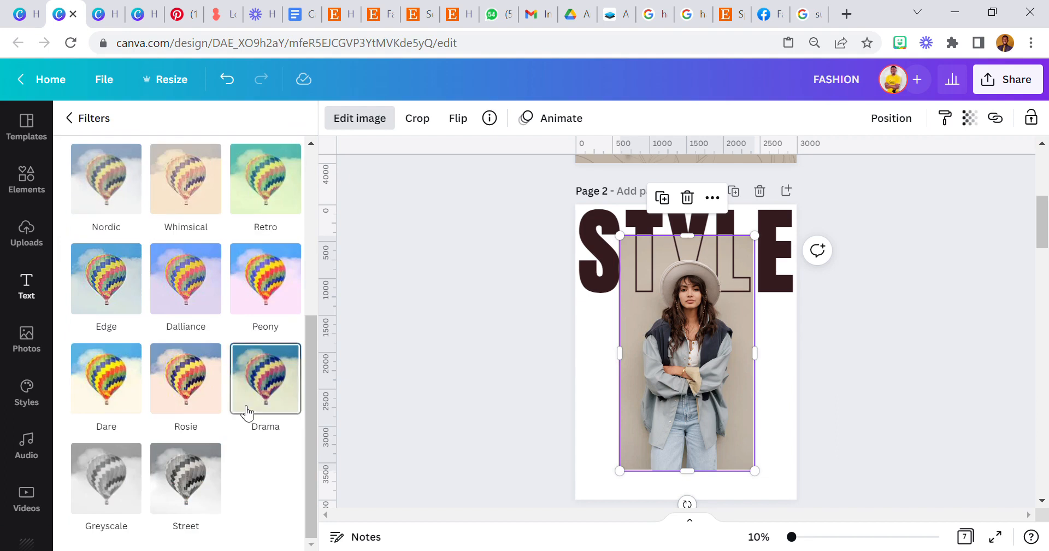
{"action": "left_click", "coordinate": [205, 476]}
{"action": "left_click", "coordinate": [187, 477]}
{"action": "left_click_drag", "start_coordinate": [181, 177], "coordinate": [422, 228]}
{"action": "key", "text": "Escape"}
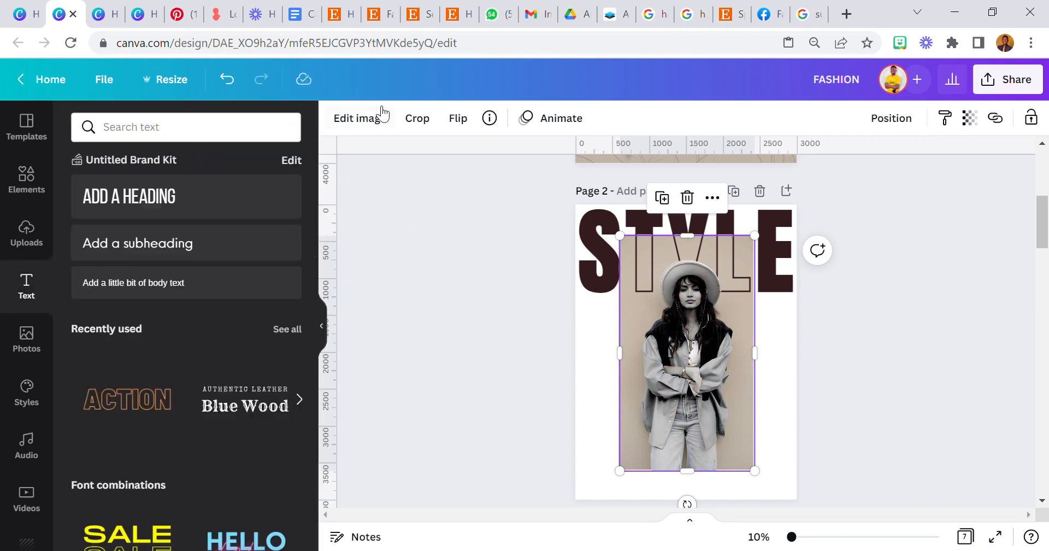
{"action": "left_click", "coordinate": [361, 118]}
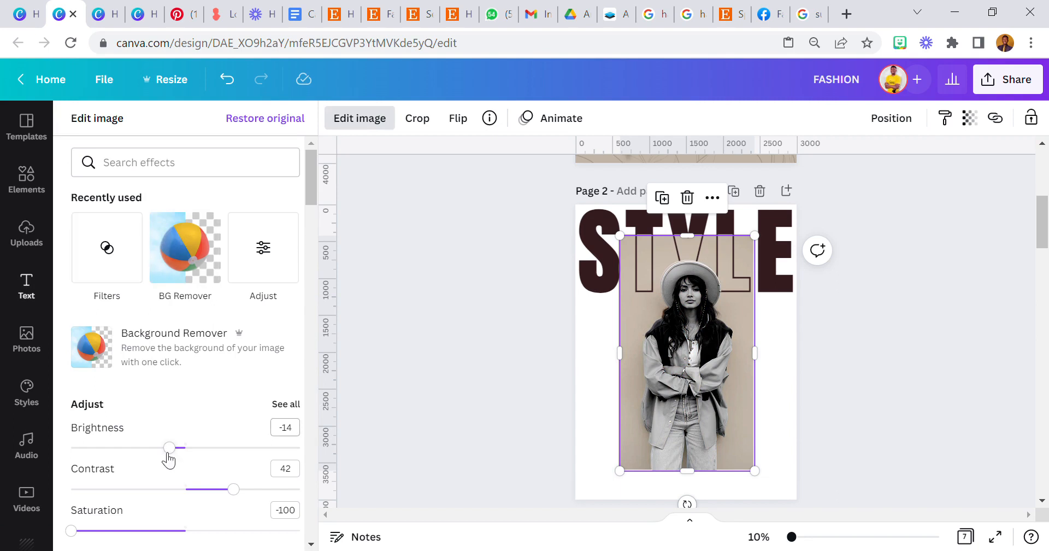
Set the photo's brightness to -100, contrast to 100 and blur to 30.
{"action": "left_click_drag", "start_coordinate": [174, 449], "coordinate": [72, 448]}
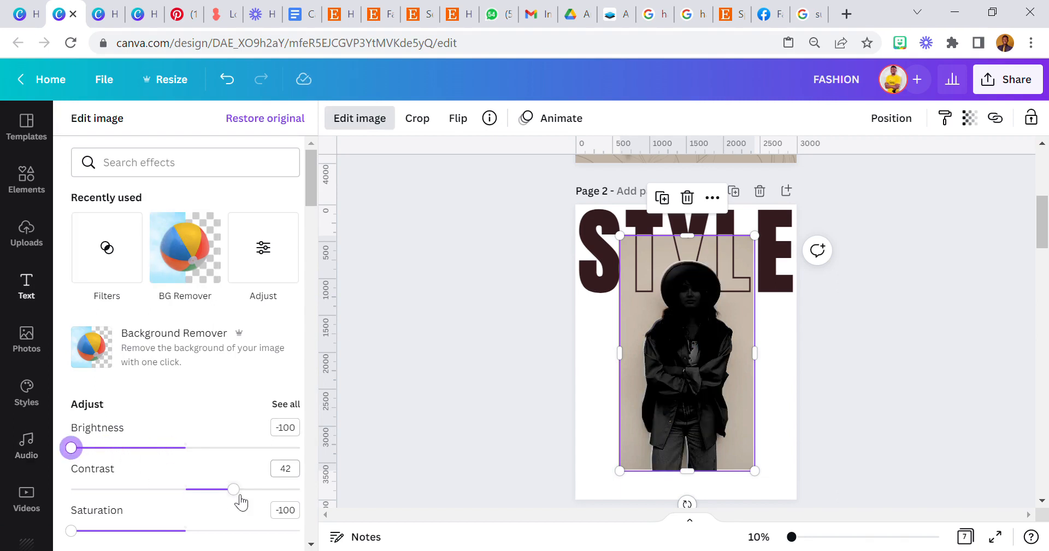
{"action": "left_click_drag", "start_coordinate": [234, 489], "coordinate": [345, 500]}
{"action": "scroll", "coordinate": [249, 463], "scroll_direction": "down", "scroll_amount": 2}
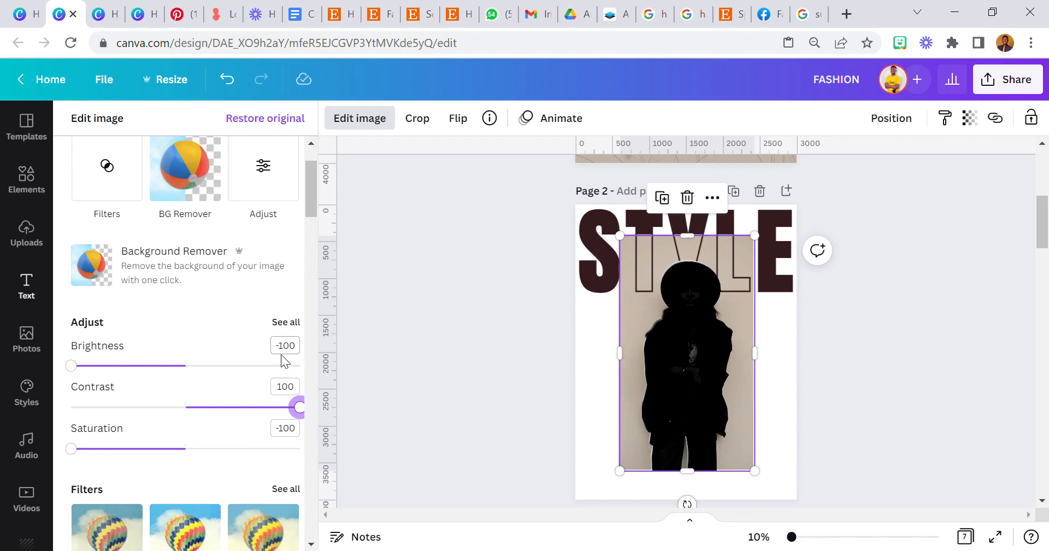
{"action": "left_click", "coordinate": [289, 326]}
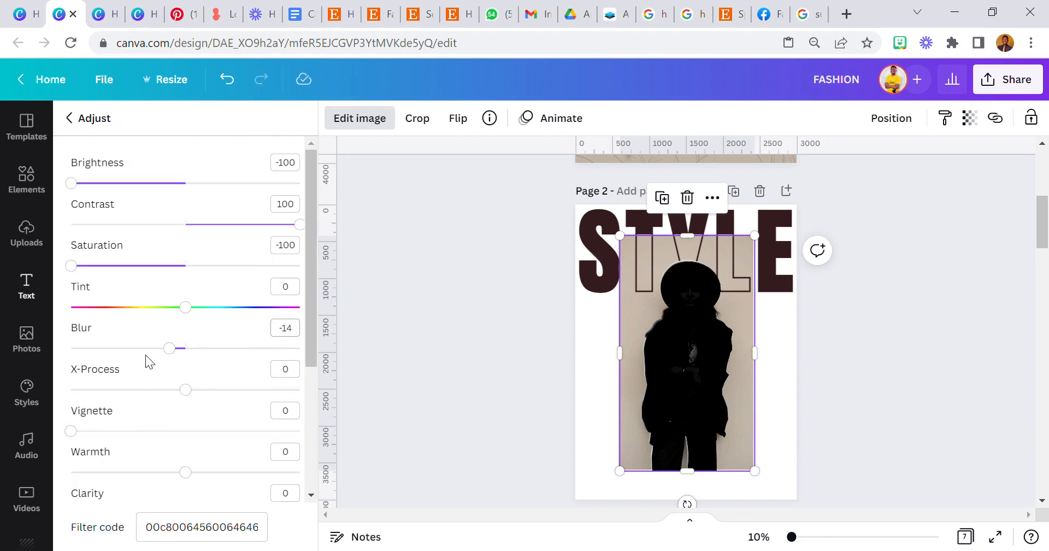
{"action": "left_click_drag", "start_coordinate": [178, 354], "coordinate": [227, 376]}
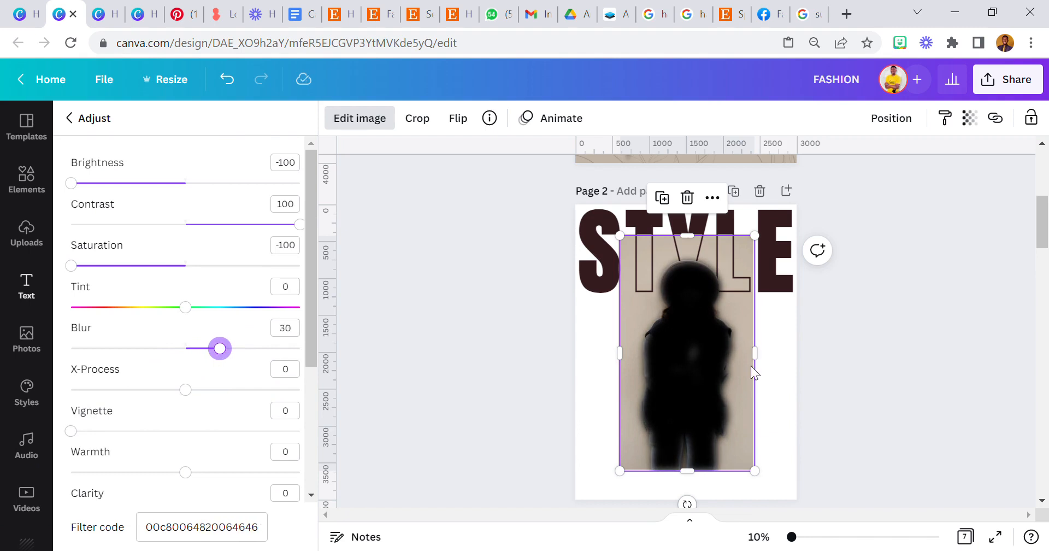
Bring the silhouette photo to the front, above the STYLE heading.
{"action": "left_click", "coordinate": [901, 118]}
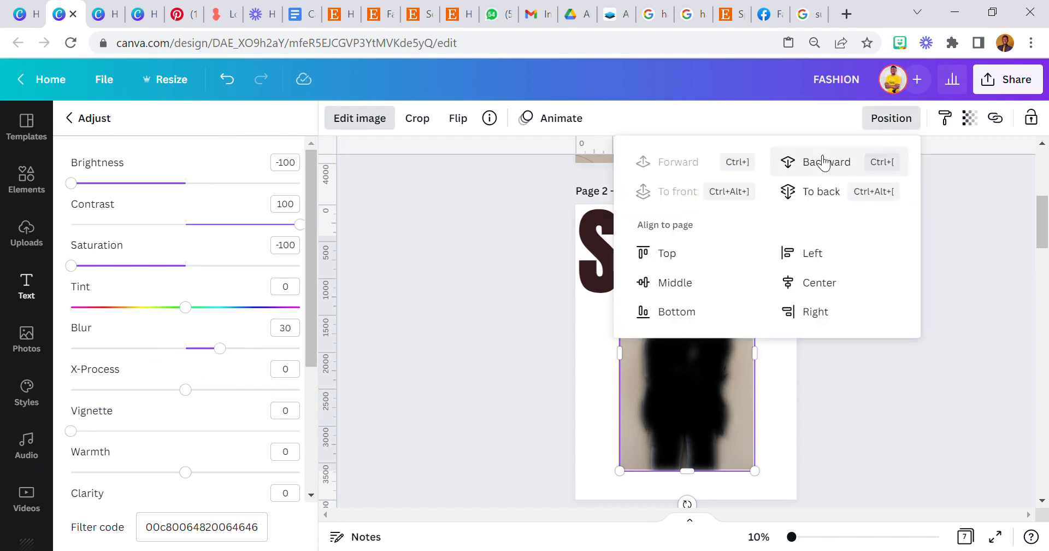
{"action": "left_click", "coordinate": [720, 209]}
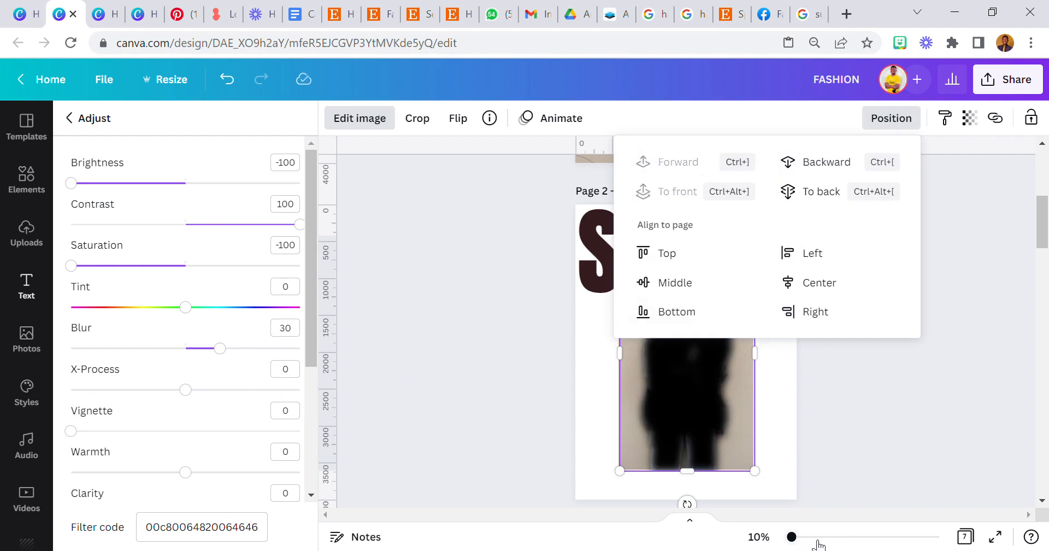
{"action": "left_click", "coordinate": [818, 538]}
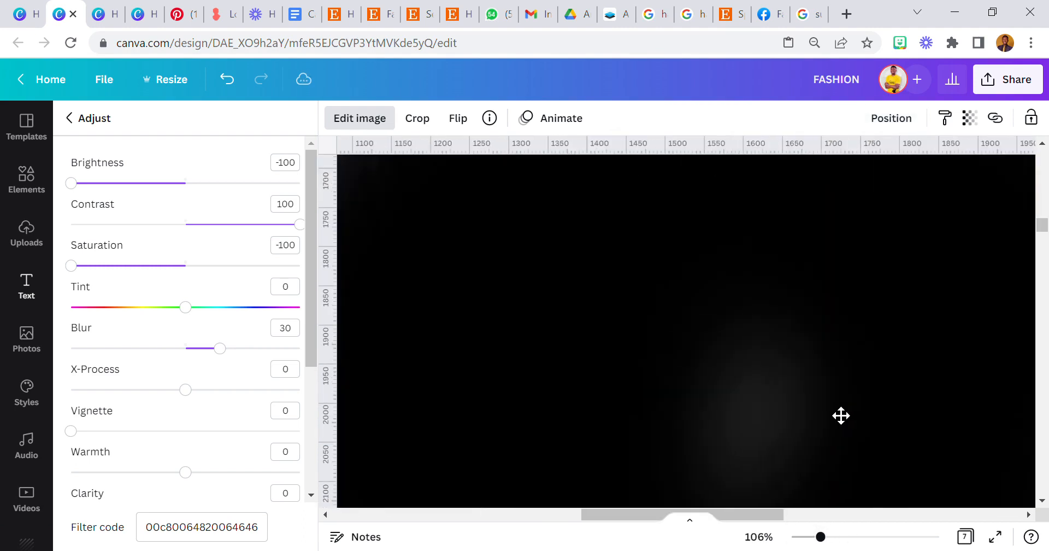
Adjust the blurred silhouette's layer order and shift it slightly to the right.
{"action": "left_click", "coordinate": [758, 536]}
{"action": "left_click", "coordinate": [738, 464]}
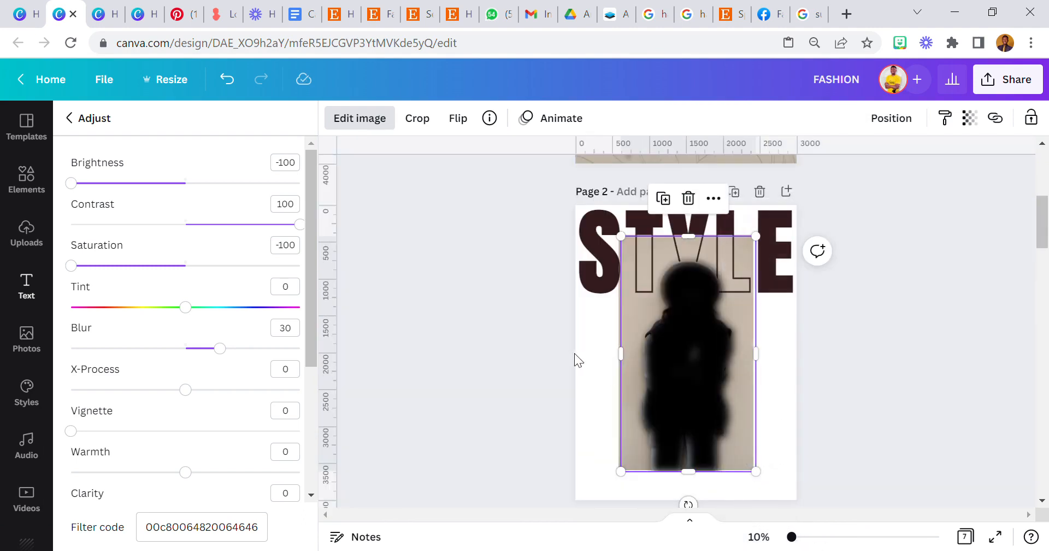
{"action": "left_click", "coordinate": [915, 117]}
{"action": "left_click", "coordinate": [830, 160]}
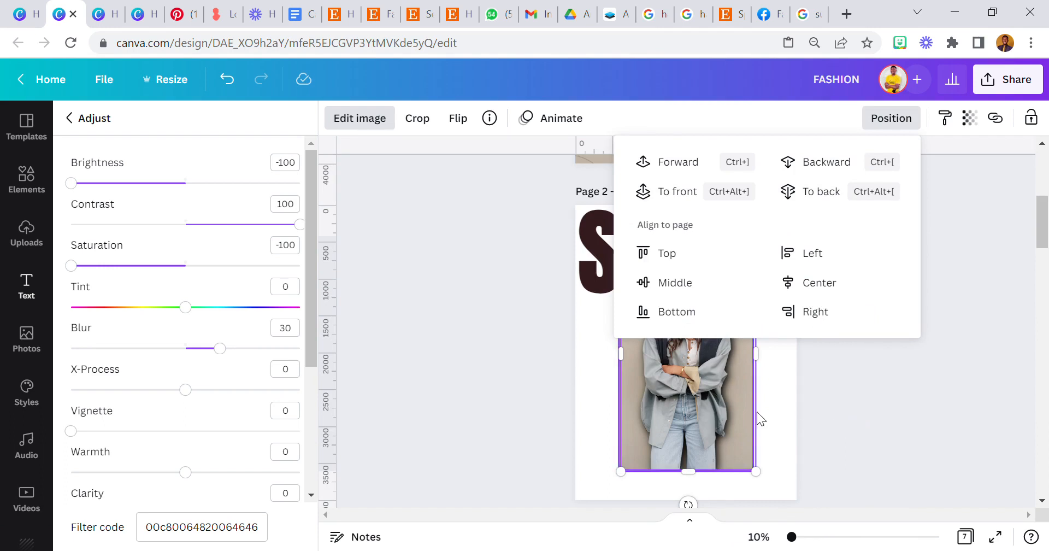
{"action": "left_click_drag", "start_coordinate": [792, 537], "coordinate": [805, 537]}
{"action": "left_click", "coordinate": [915, 119]}
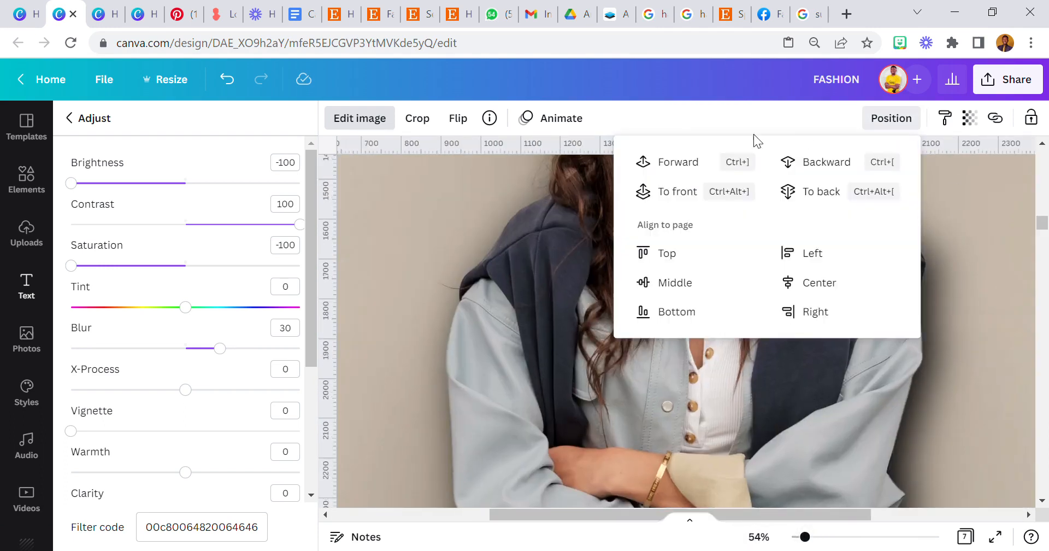
{"action": "left_click", "coordinate": [693, 159]}
{"action": "left_click", "coordinate": [692, 399]}
{"action": "left_click_drag", "start_coordinate": [692, 404], "coordinate": [721, 411]}
Send the dark blurred image one layer back and lower its transparency to about 22.
{"action": "left_click", "coordinate": [759, 537]}
{"action": "left_click", "coordinate": [765, 465]}
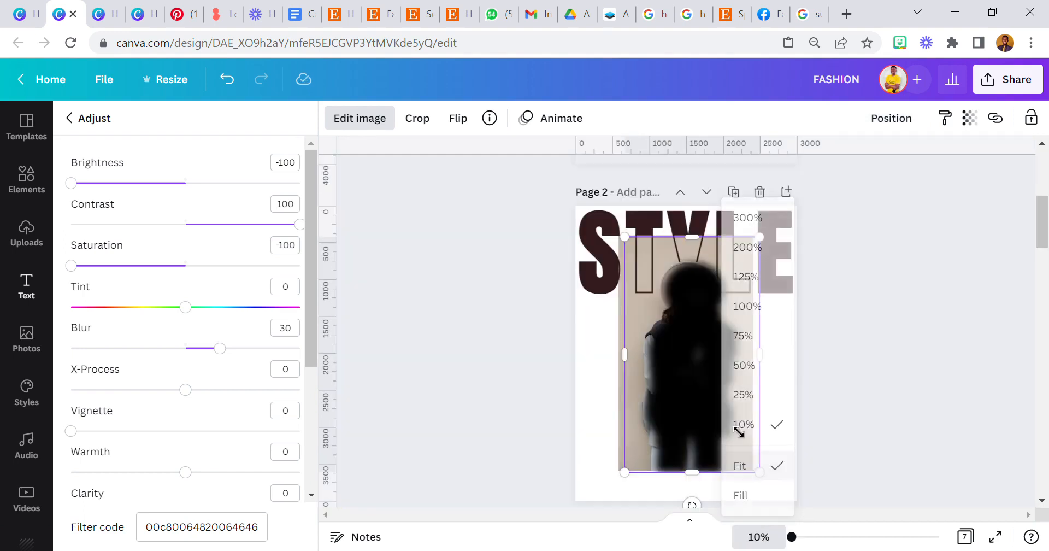
{"action": "left_click", "coordinate": [899, 121]}
{"action": "left_click", "coordinate": [831, 163]}
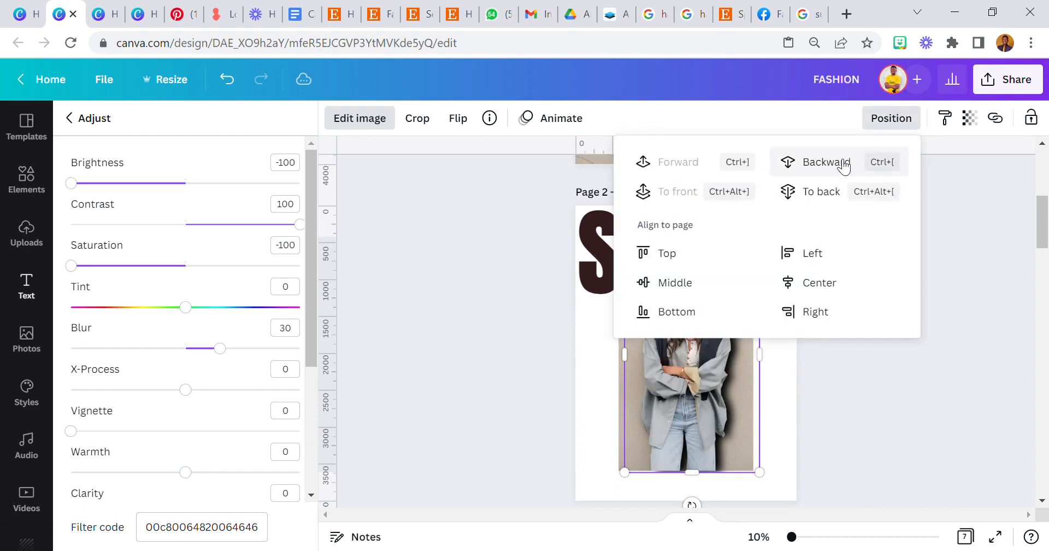
{"action": "left_click", "coordinate": [970, 118]}
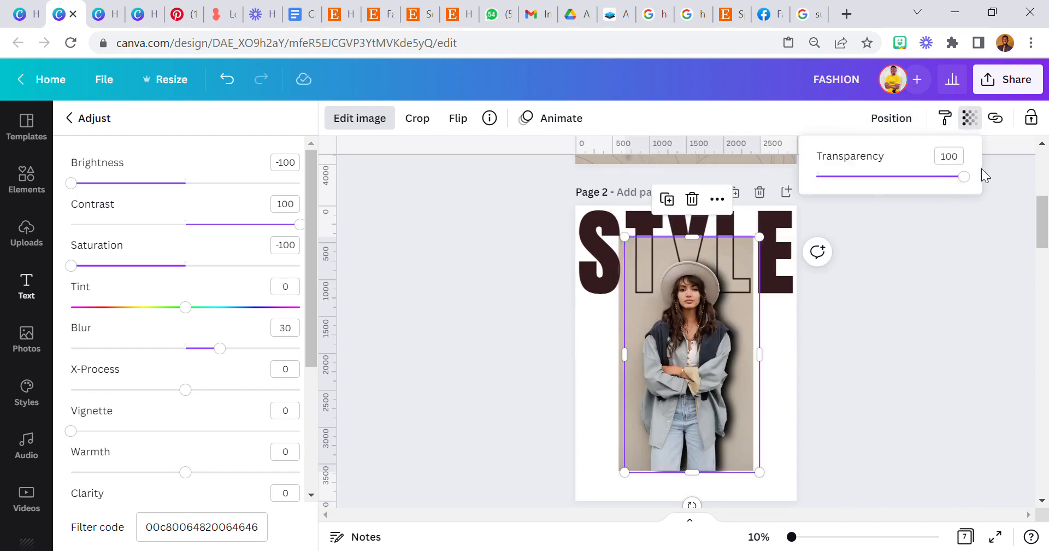
{"action": "left_click_drag", "start_coordinate": [974, 180], "coordinate": [855, 214]}
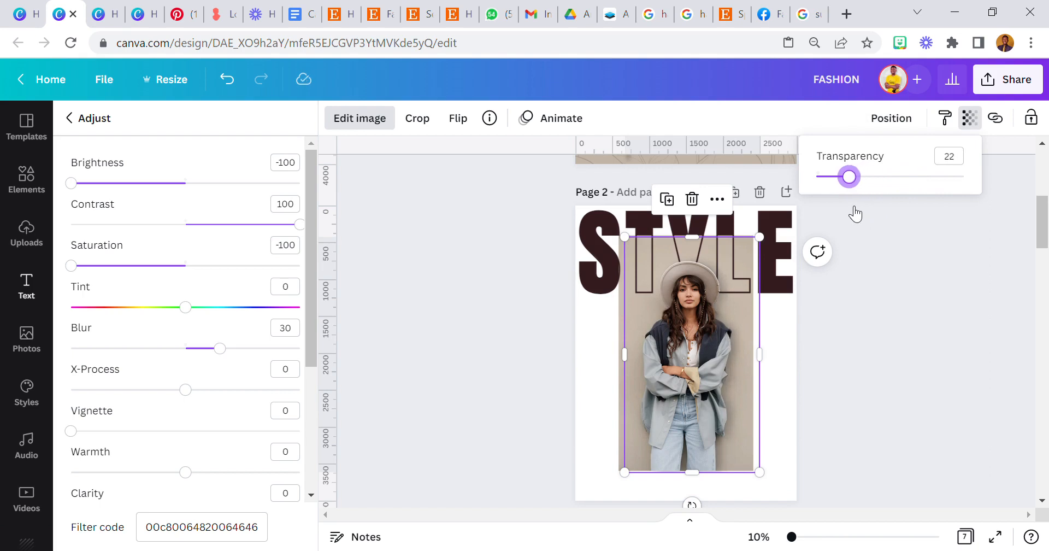
{"action": "left_click", "coordinate": [870, 327]}
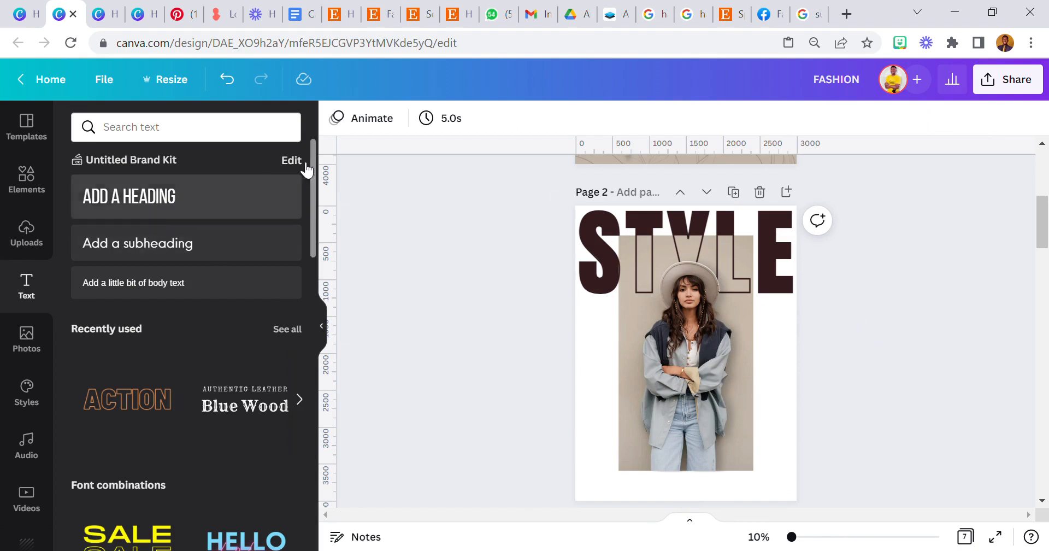
Browse the model photo's recently used image effects.
{"action": "left_click", "coordinate": [647, 366]}
{"action": "left_click", "coordinate": [362, 123]}
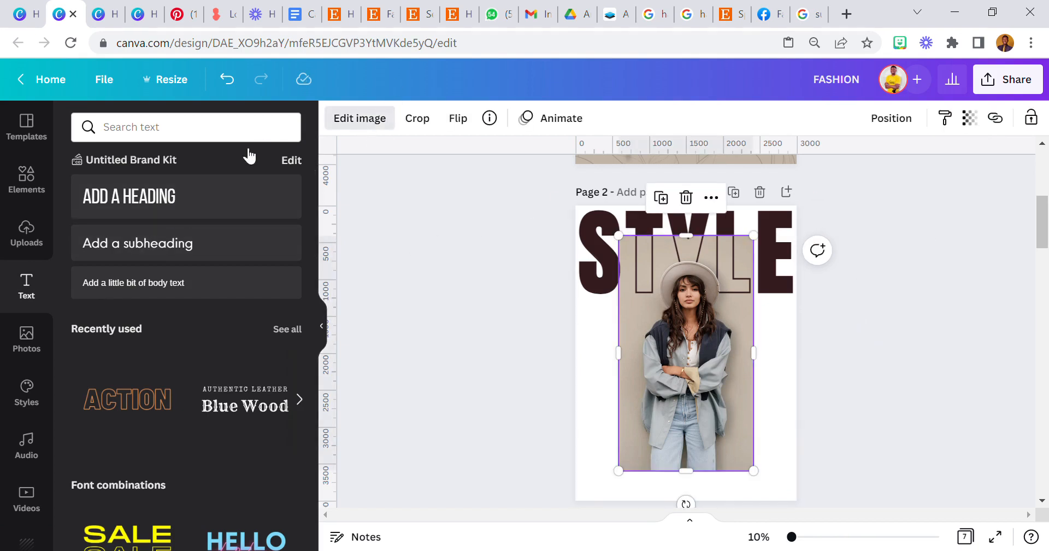
{"action": "left_click", "coordinate": [300, 248]}
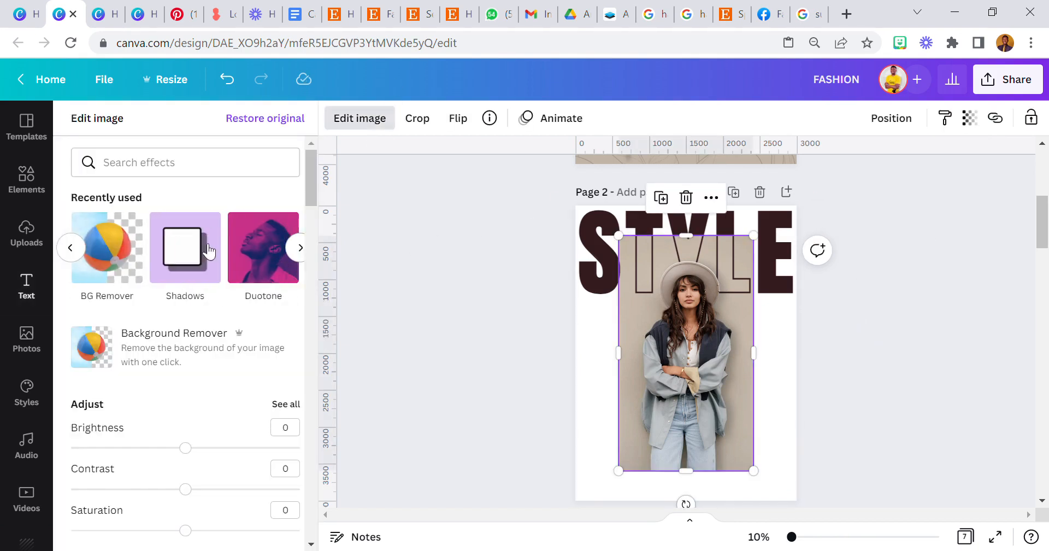
{"action": "left_click", "coordinate": [439, 309]}
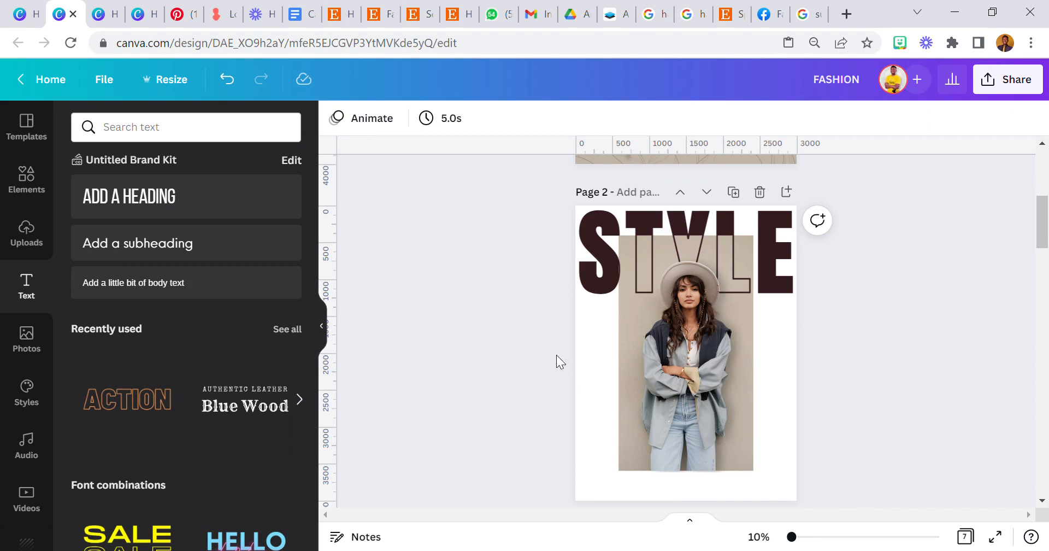
Set page 2's background to the beige #C8BAAA sampled from the photo's backdrop.
{"action": "left_click", "coordinate": [587, 377]}
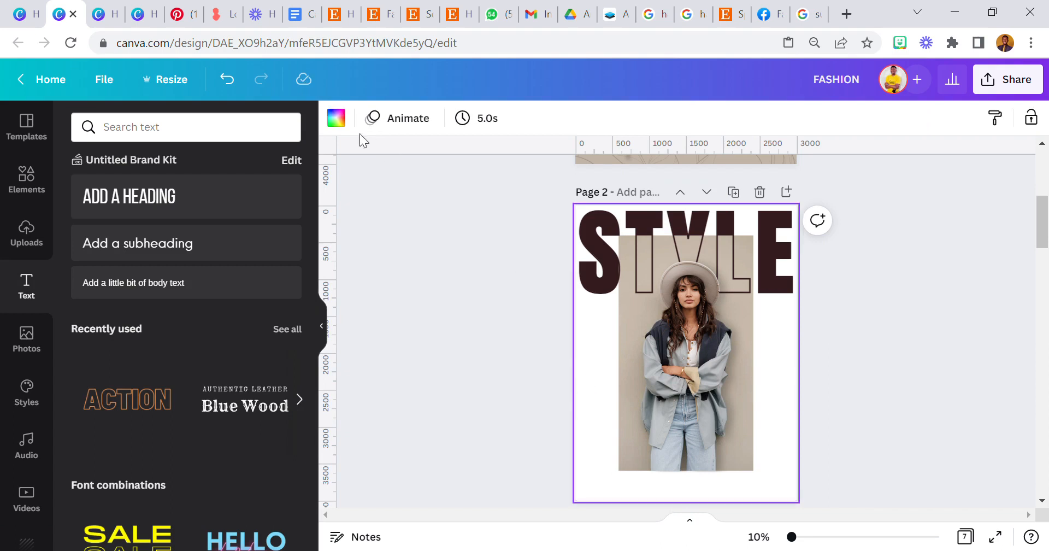
{"action": "left_click", "coordinate": [337, 117]}
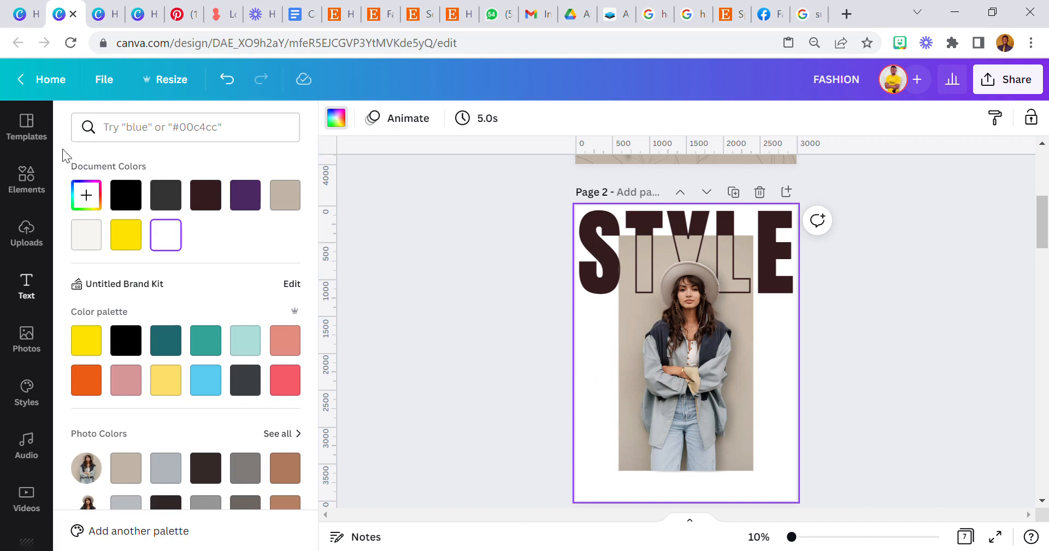
{"action": "left_click", "coordinate": [90, 198]}
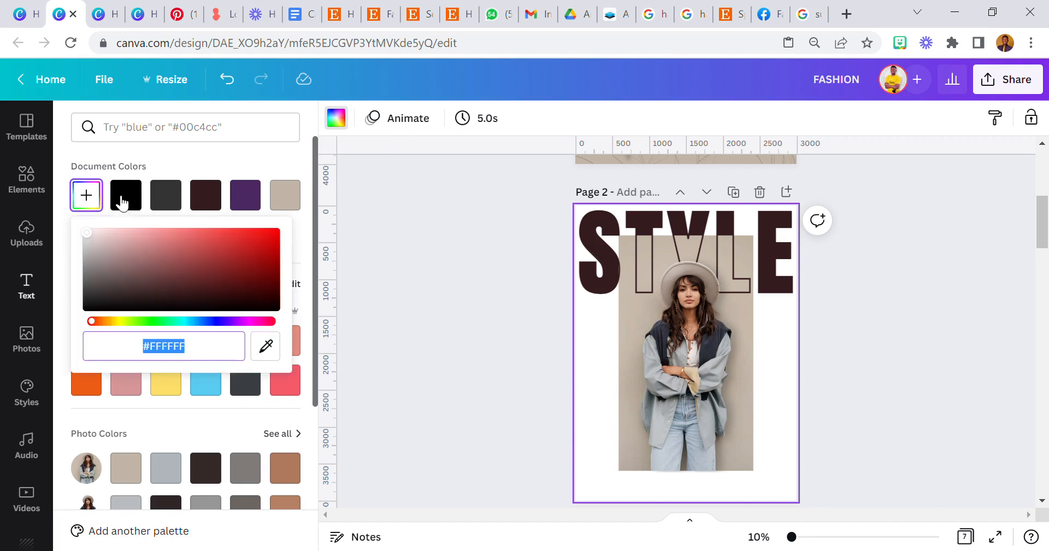
{"action": "left_click", "coordinate": [273, 351]}
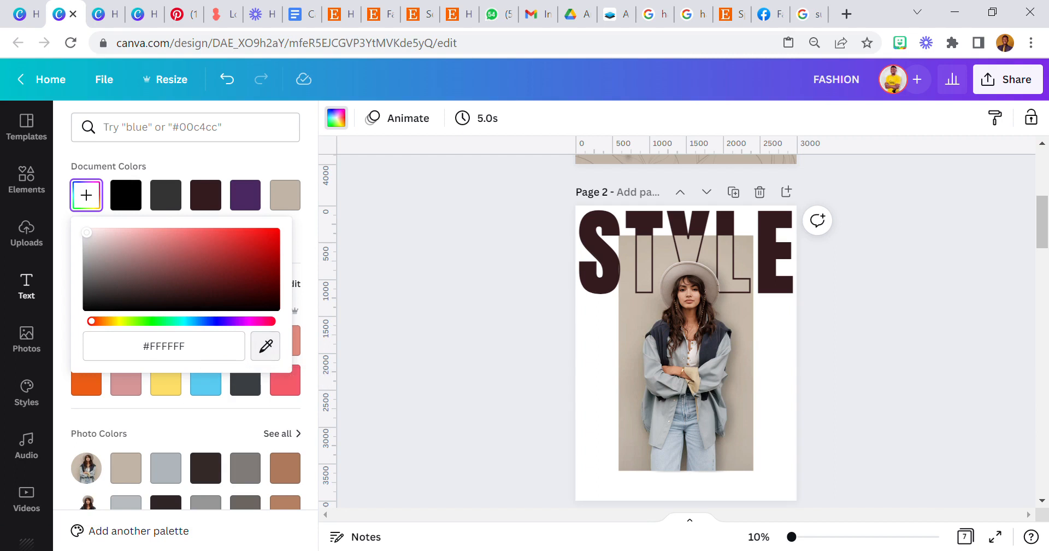
{"action": "left_click", "coordinate": [633, 326]}
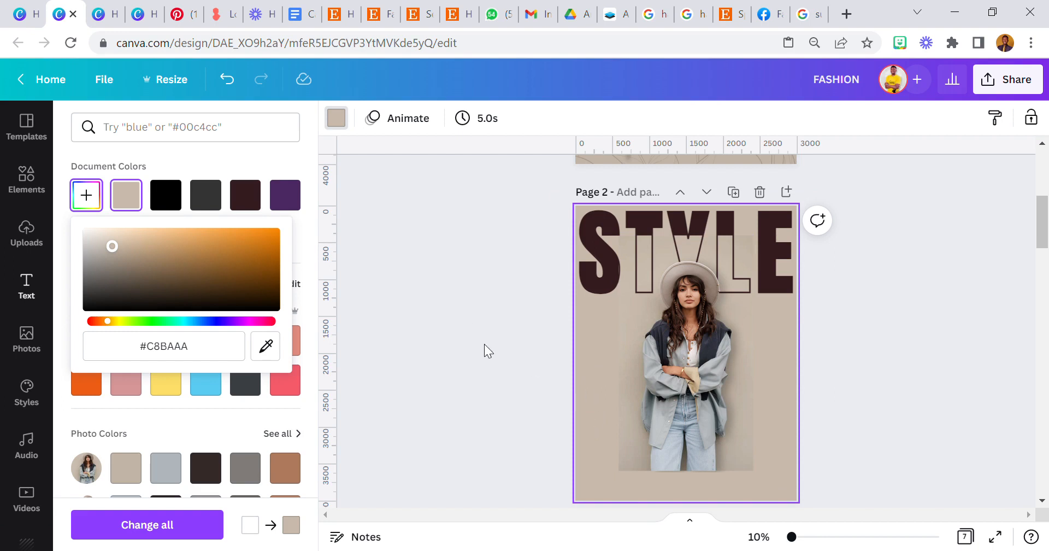
{"action": "left_click", "coordinate": [403, 303]}
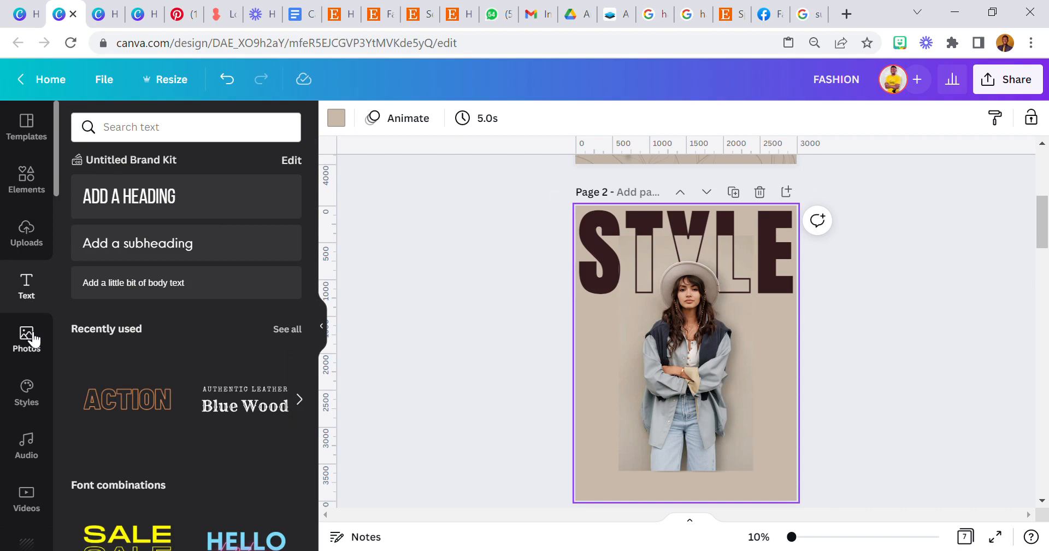
Drag the floral line pattern from the Pattern app onto page 2 as its background.
{"action": "scroll", "coordinate": [40, 310], "scroll_direction": "down", "scroll_amount": 1}
{"action": "scroll", "coordinate": [39, 308], "scroll_direction": "down", "scroll_amount": 15}
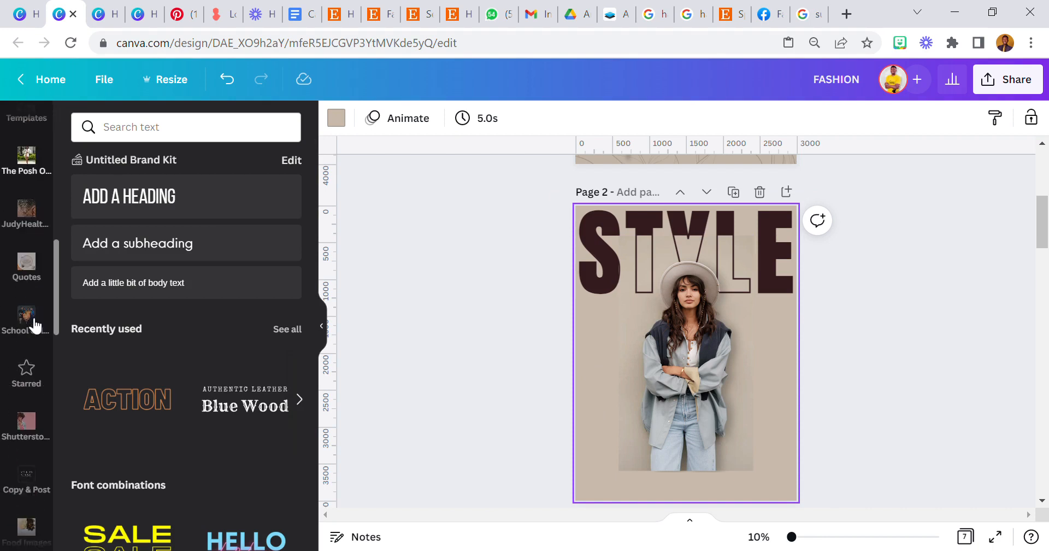
{"action": "scroll", "coordinate": [35, 324], "scroll_direction": "down", "scroll_amount": 10}
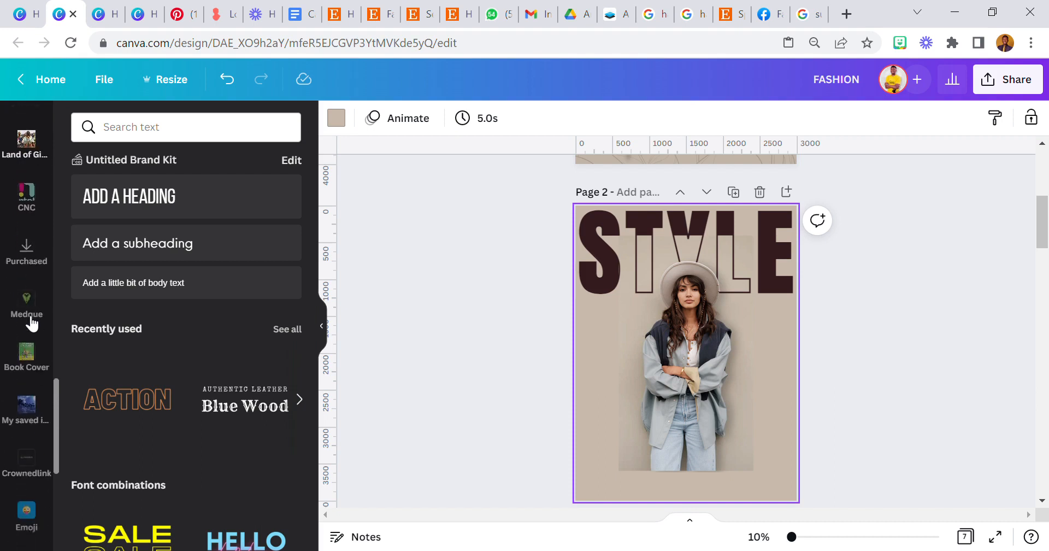
{"action": "scroll", "coordinate": [28, 320], "scroll_direction": "down", "scroll_amount": 5}
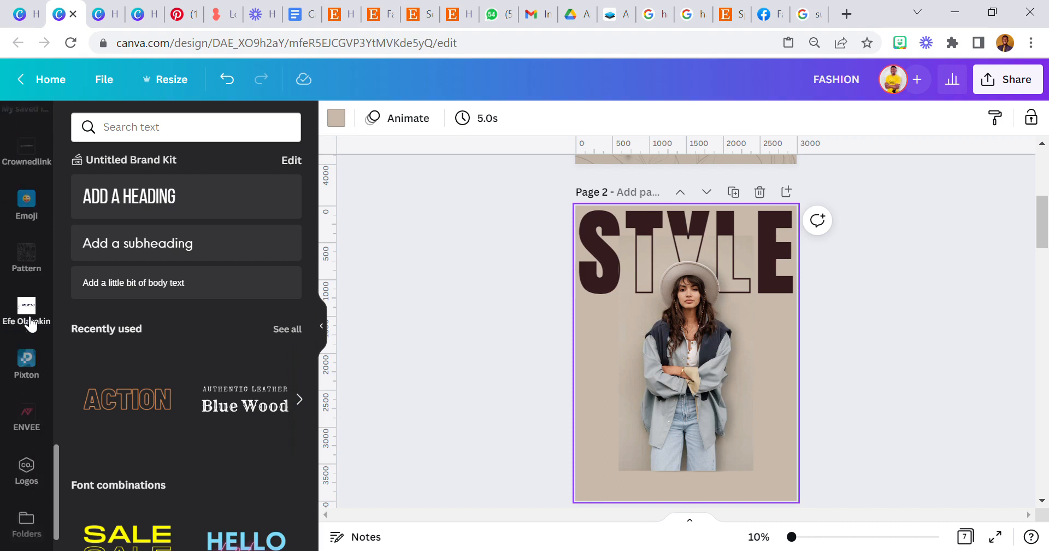
{"action": "left_click", "coordinate": [26, 247]}
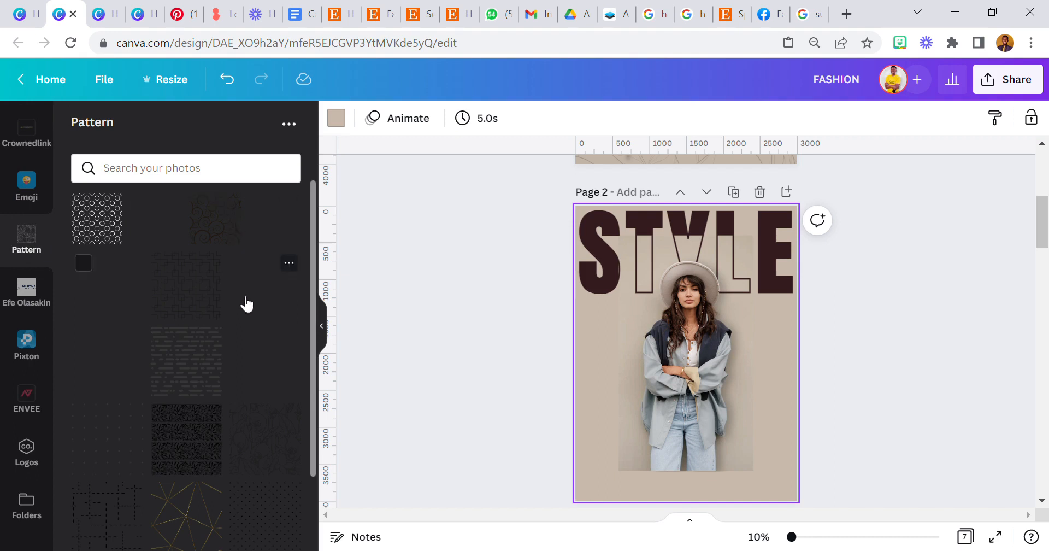
{"action": "scroll", "coordinate": [246, 300], "scroll_direction": "down", "scroll_amount": 2}
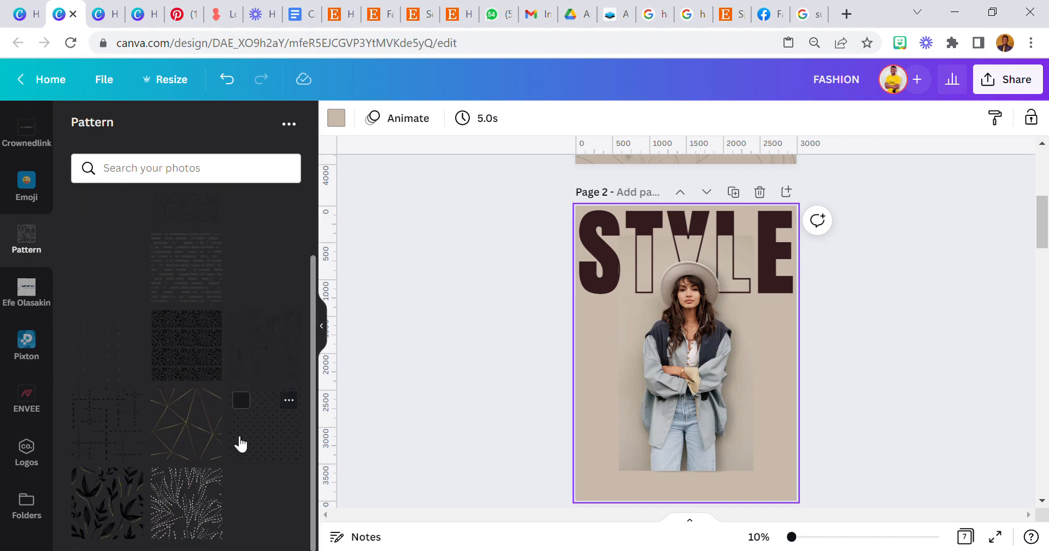
{"action": "scroll", "coordinate": [556, 267], "scroll_direction": "up", "scroll_amount": 3}
{"action": "scroll", "coordinate": [555, 267], "scroll_direction": "down", "scroll_amount": 4}
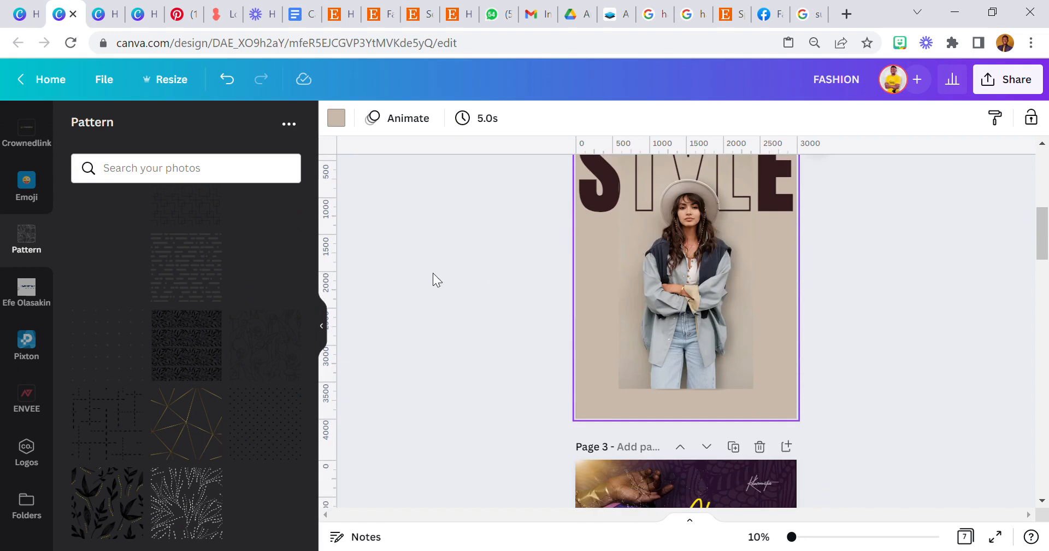
{"action": "mouse_move", "coordinate": [277, 374]}
{"action": "left_click_drag", "start_coordinate": [275, 358], "coordinate": [586, 331]}
{"action": "scroll", "coordinate": [583, 311], "scroll_direction": "up", "scroll_amount": 2}
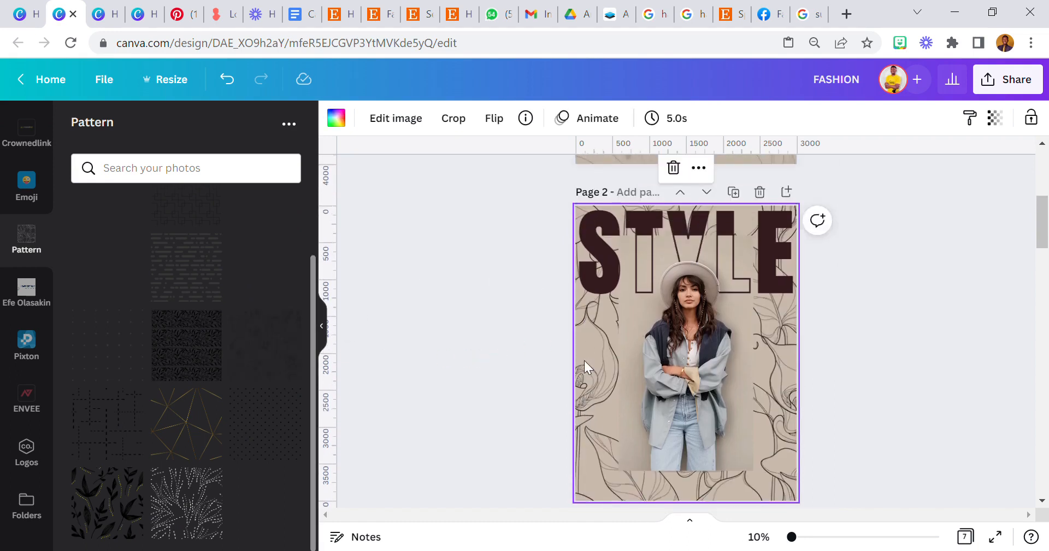
Select the floral background pattern and set its transparency to 20.
{"action": "left_click", "coordinate": [541, 353]}
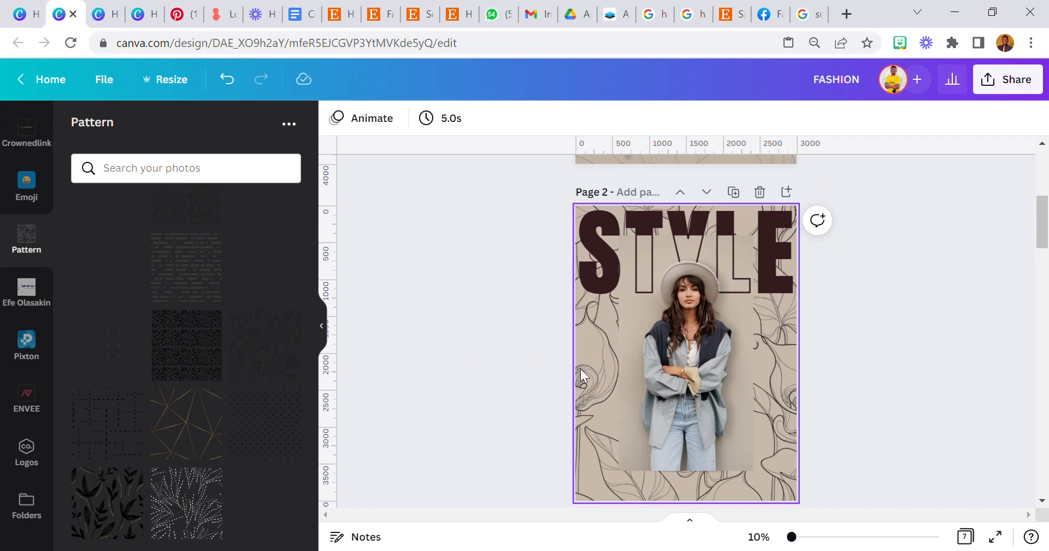
{"action": "left_click", "coordinate": [579, 369]}
{"action": "left_click", "coordinate": [539, 351]}
{"action": "left_click", "coordinate": [592, 363]}
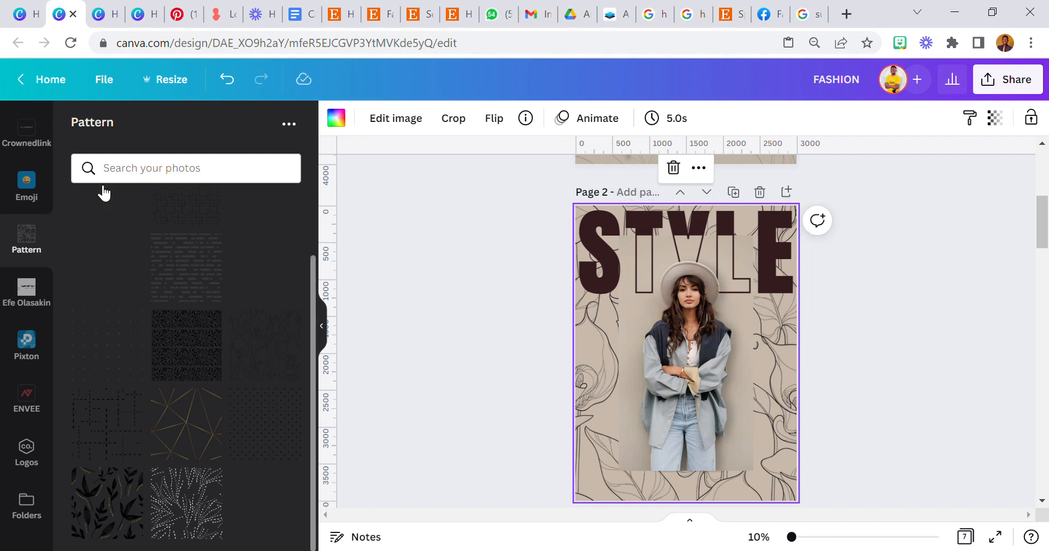
{"action": "left_click", "coordinate": [561, 368]}
{"action": "left_click", "coordinate": [593, 351]}
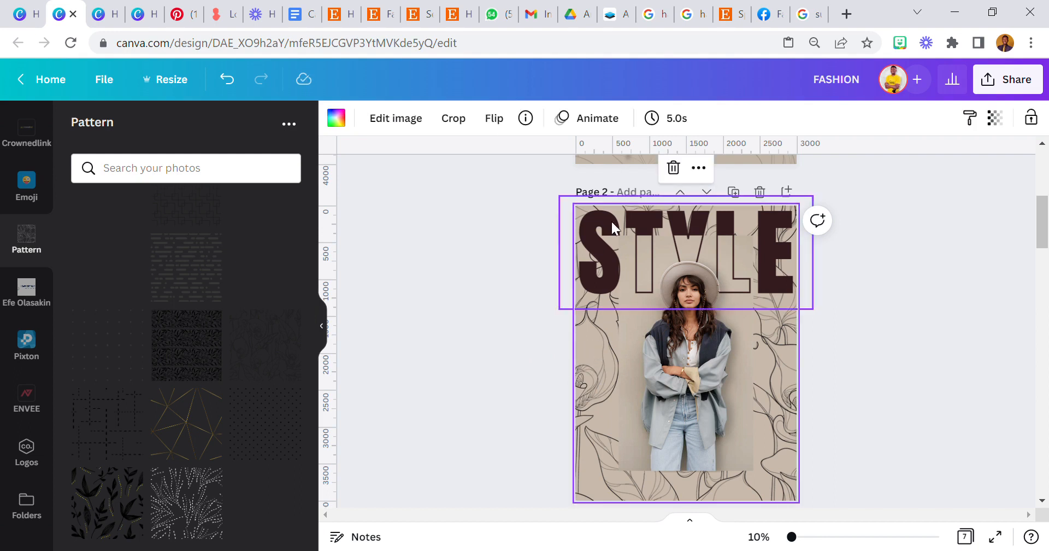
{"action": "left_click", "coordinate": [994, 119]}
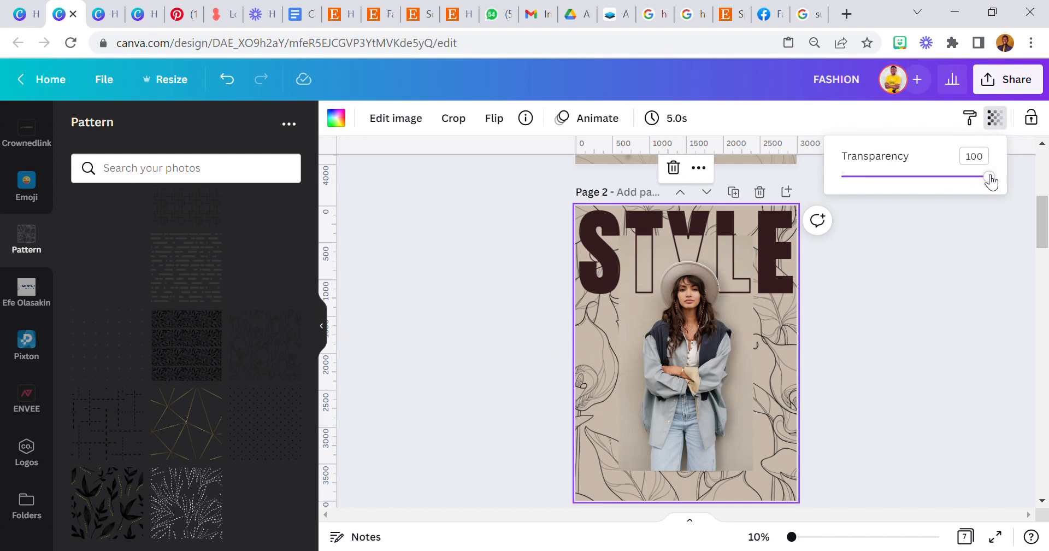
{"action": "left_click_drag", "start_coordinate": [990, 177], "coordinate": [877, 183]}
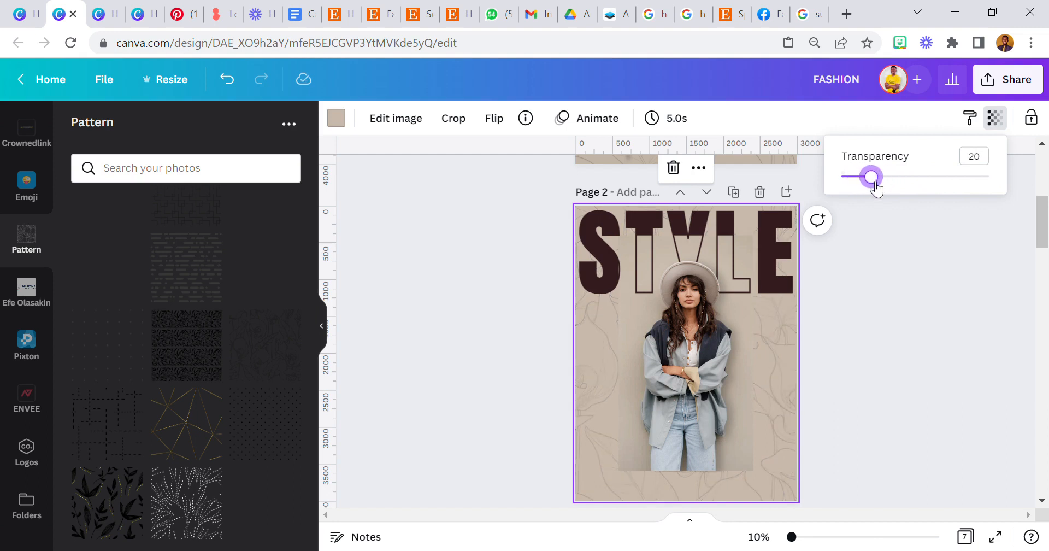
{"action": "left_click", "coordinate": [885, 276]}
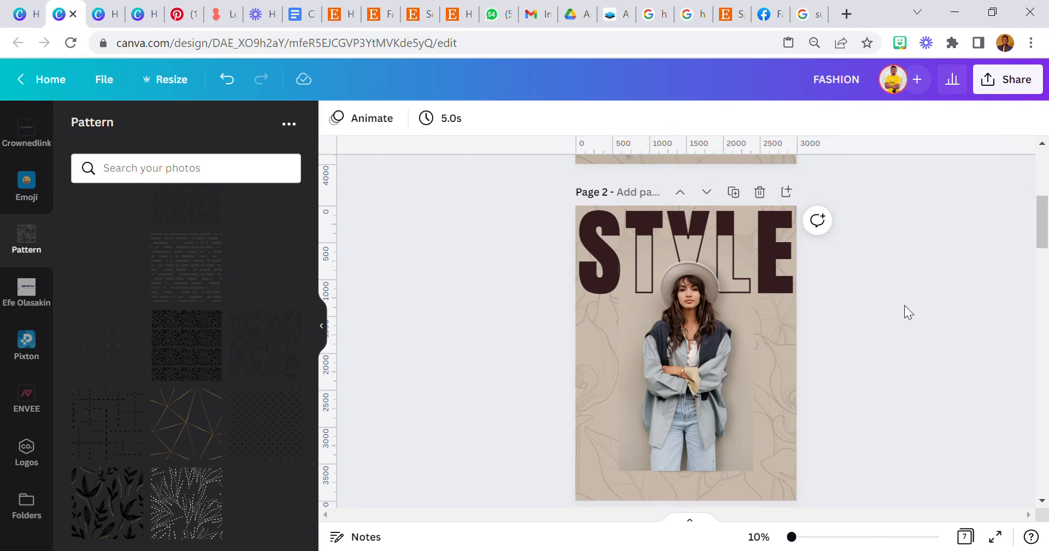
Add a heading reading Fashion in the Baginda Script font.
{"action": "scroll", "coordinate": [25, 383], "scroll_direction": "up", "scroll_amount": 20}
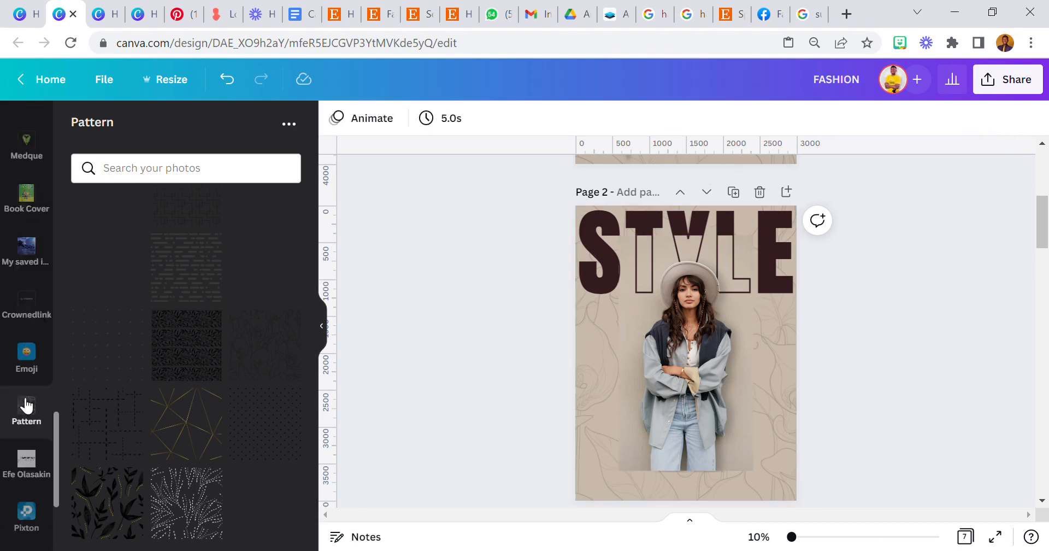
{"action": "scroll", "coordinate": [20, 232], "scroll_direction": "up", "scroll_amount": 5}
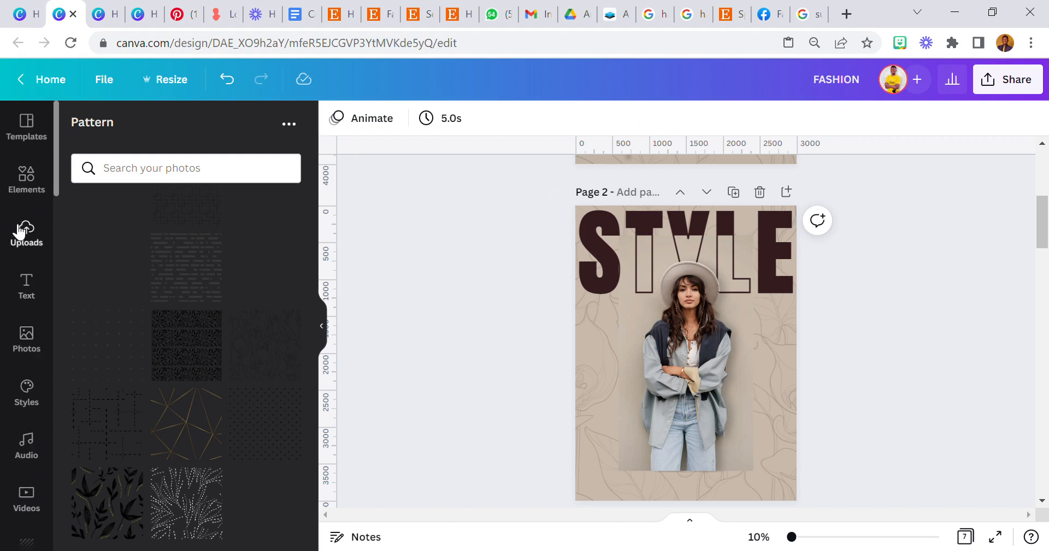
{"action": "left_click", "coordinate": [29, 290]}
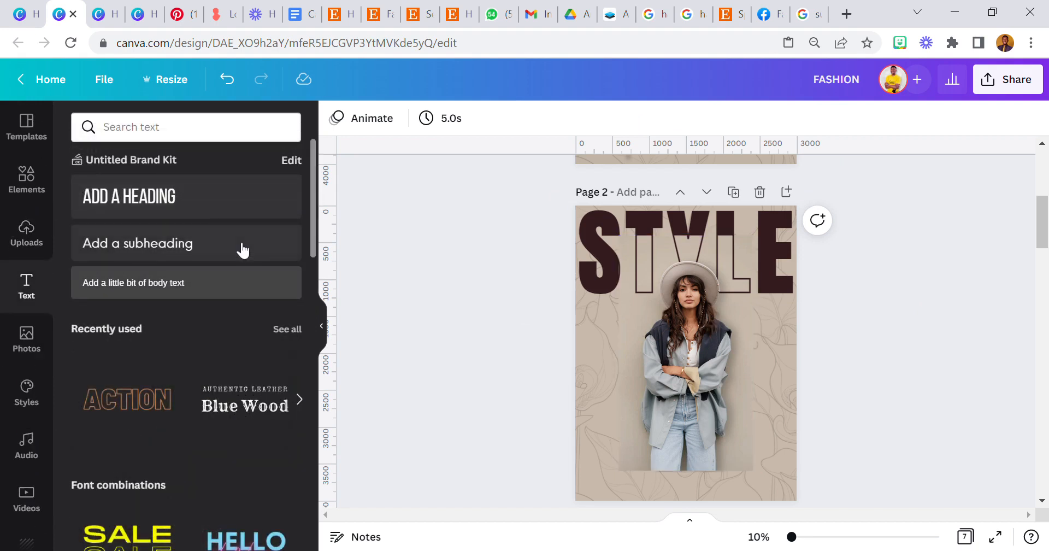
{"action": "left_click", "coordinate": [264, 219]}
{"action": "left_click_drag", "start_coordinate": [679, 351], "coordinate": [587, 353]}
{"action": "type", "text": "FASHI"}
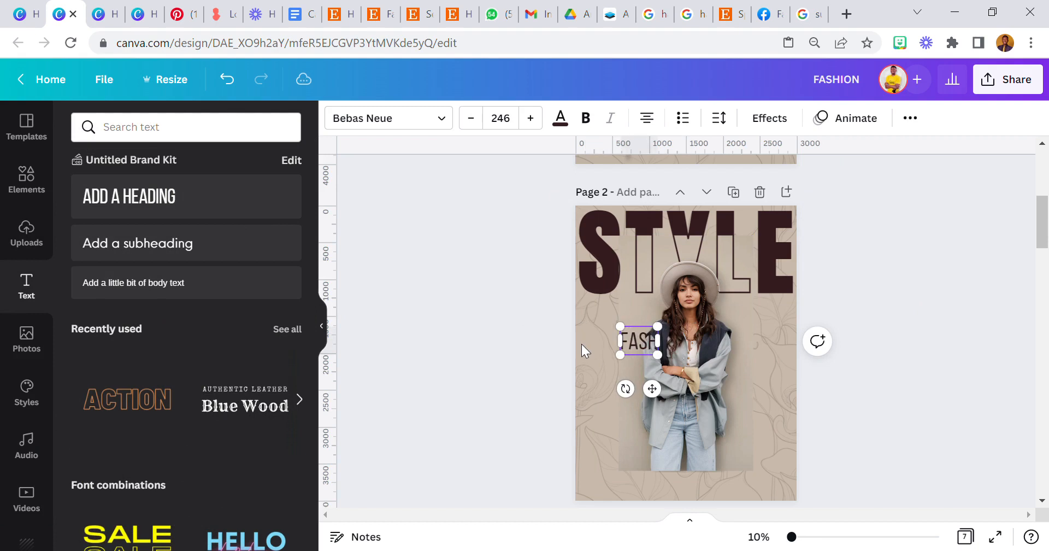
{"action": "type", "text": "O"}
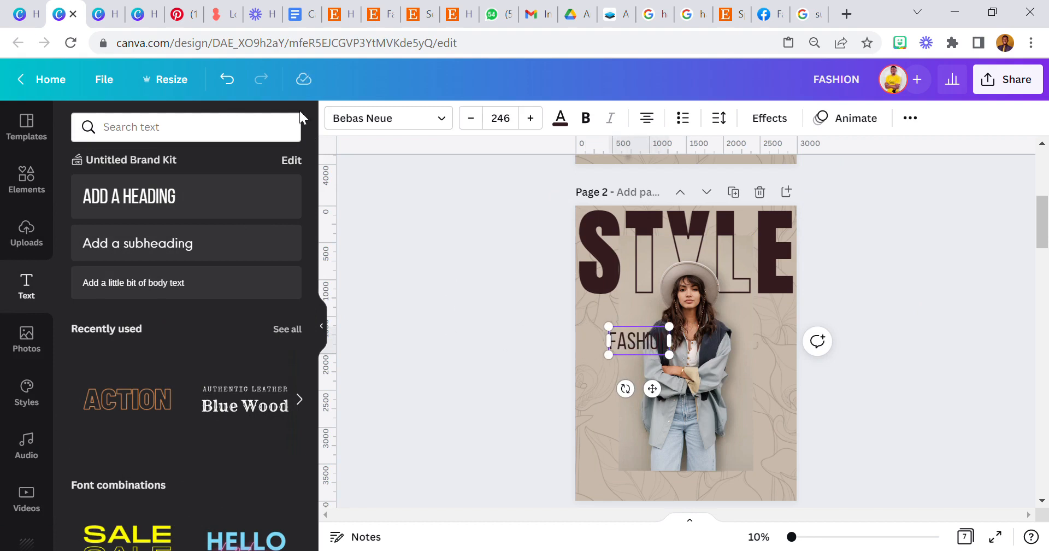
{"action": "left_click", "coordinate": [365, 119]}
{"action": "left_click", "coordinate": [198, 194]}
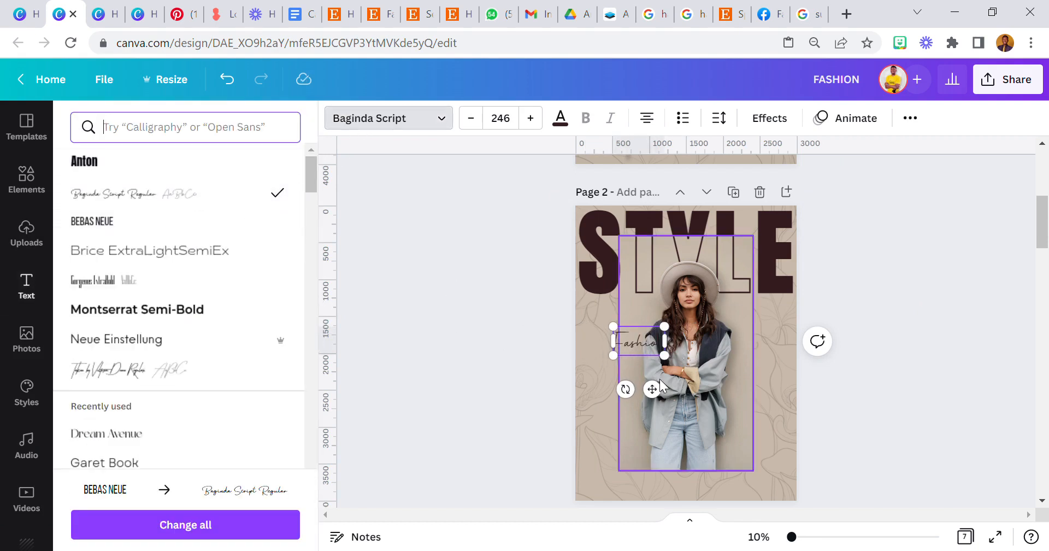
{"action": "left_click_drag", "start_coordinate": [678, 352], "coordinate": [700, 357]}
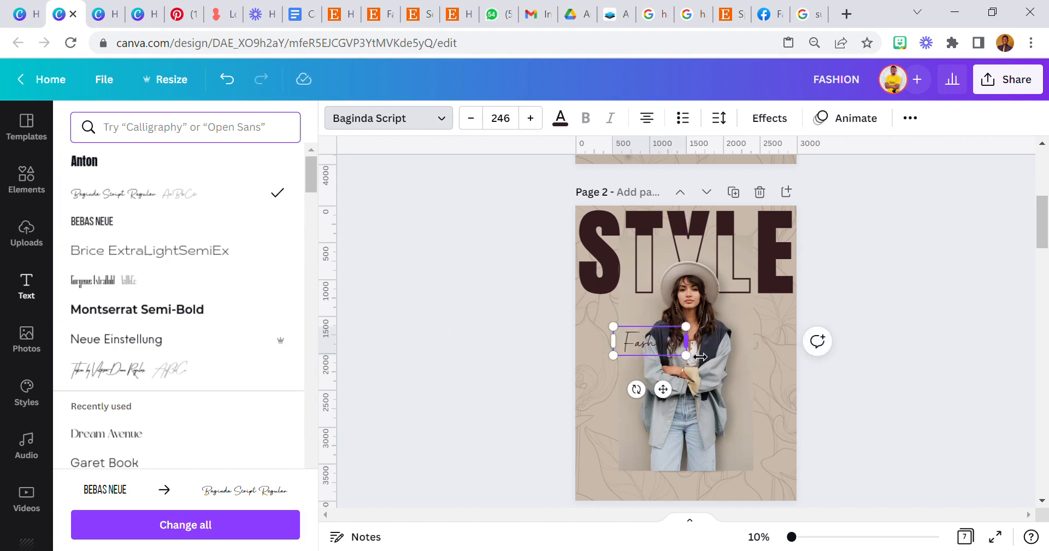
Set the Fashion title to size 631 on one line across the page bottom.
{"action": "left_click_drag", "start_coordinate": [662, 389], "coordinate": [703, 517]}
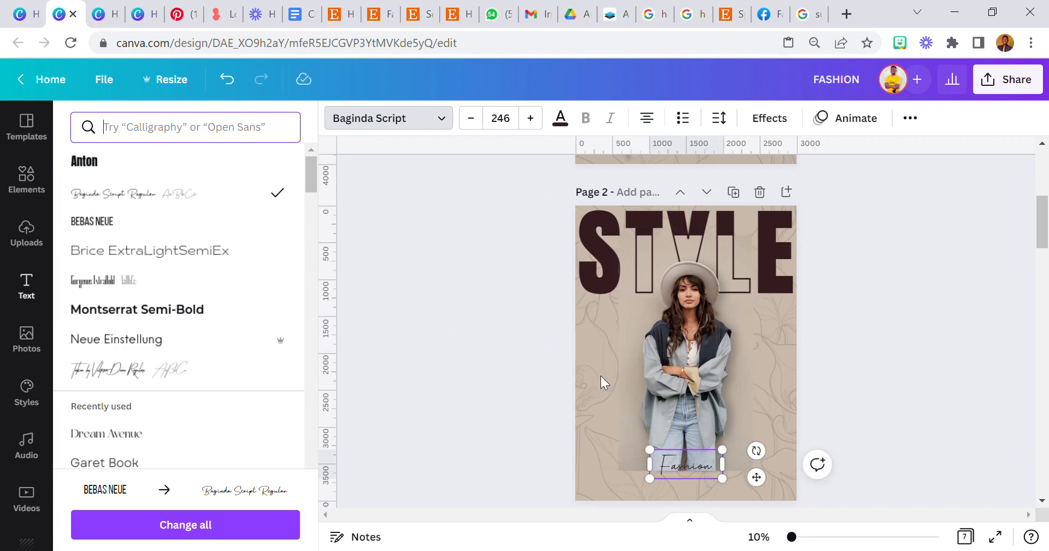
{"action": "left_click", "coordinate": [504, 127]}
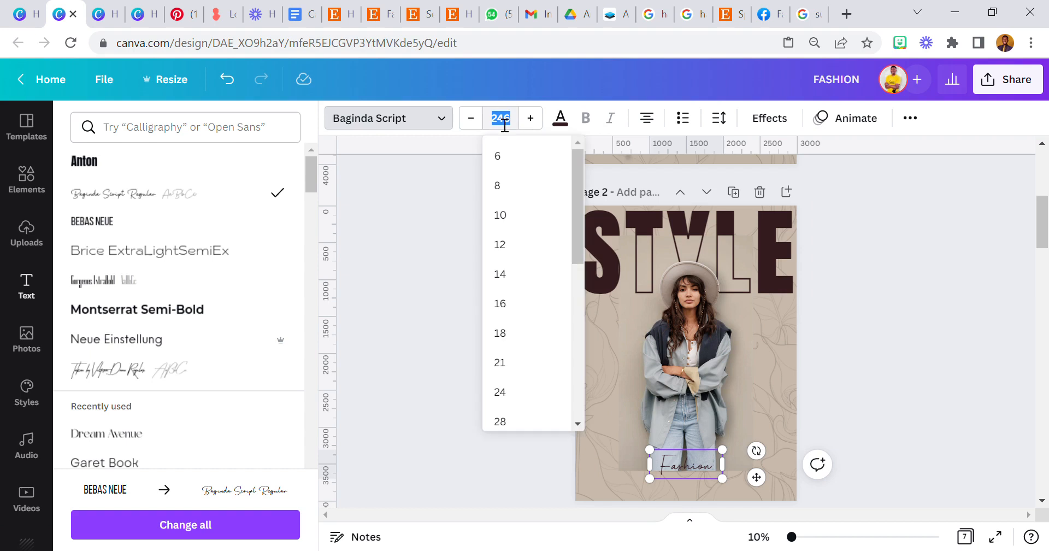
{"action": "type", "text": "631"}
{"action": "key", "text": "Return"}
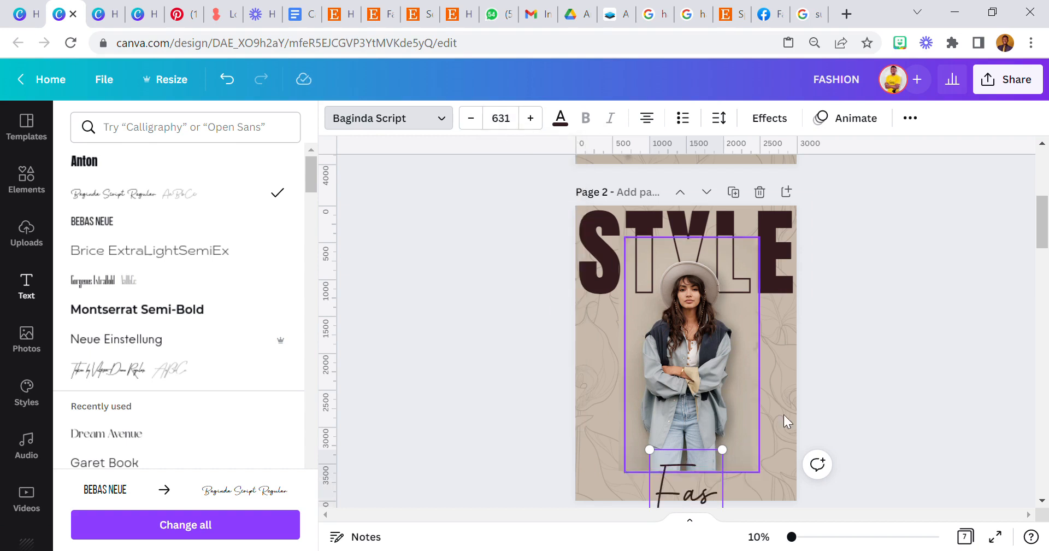
{"action": "left_click_drag", "start_coordinate": [656, 504], "coordinate": [583, 505]}
{"action": "left_click", "coordinate": [635, 494]}
{"action": "left_click", "coordinate": [488, 433]}
{"action": "left_click_drag", "start_coordinate": [631, 481], "coordinate": [675, 465]}
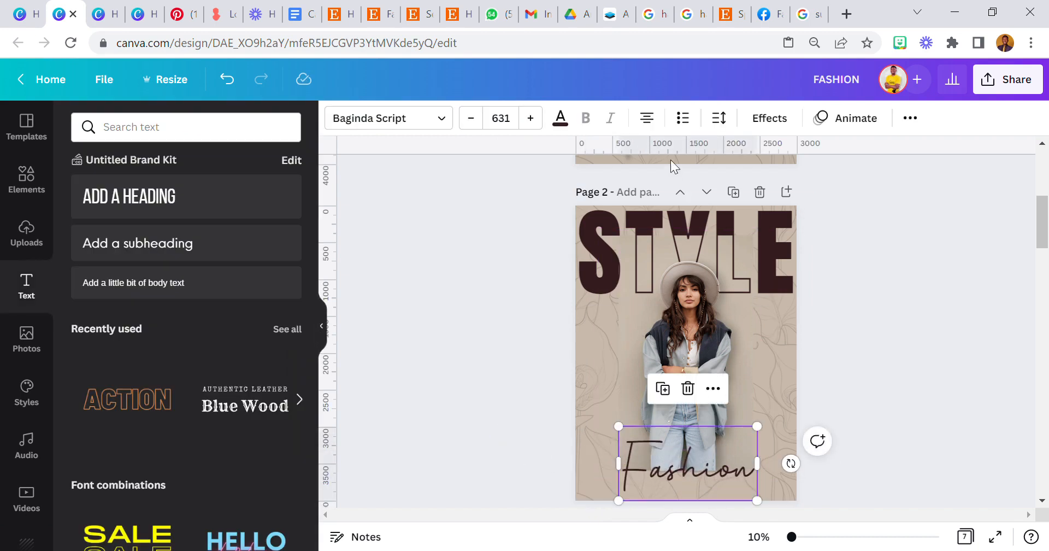
Make Fashion white with a black shadow at blur 100 and transparency 65.
{"action": "left_click", "coordinate": [561, 118]}
{"action": "left_click", "coordinate": [206, 236]}
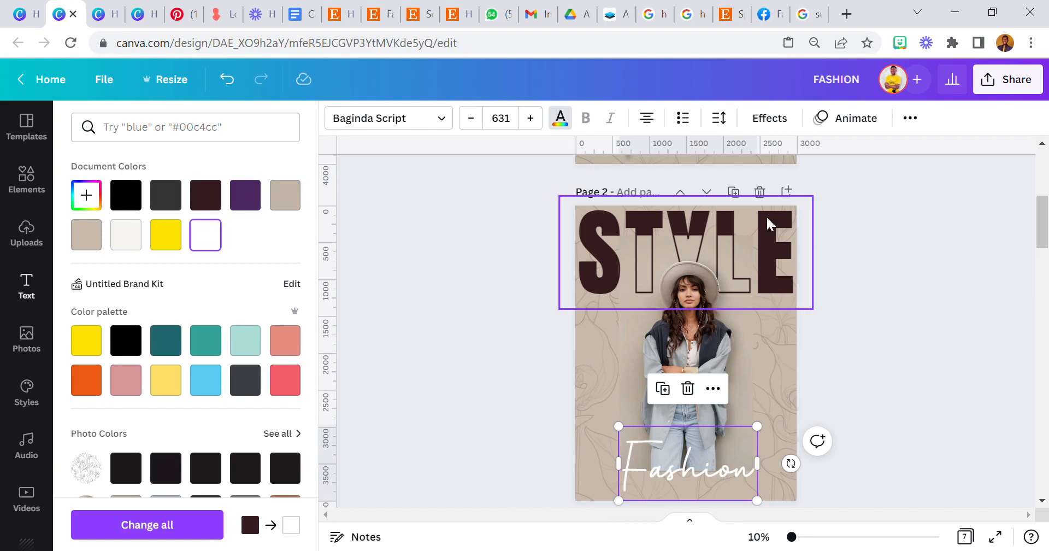
{"action": "left_click", "coordinate": [787, 119]}
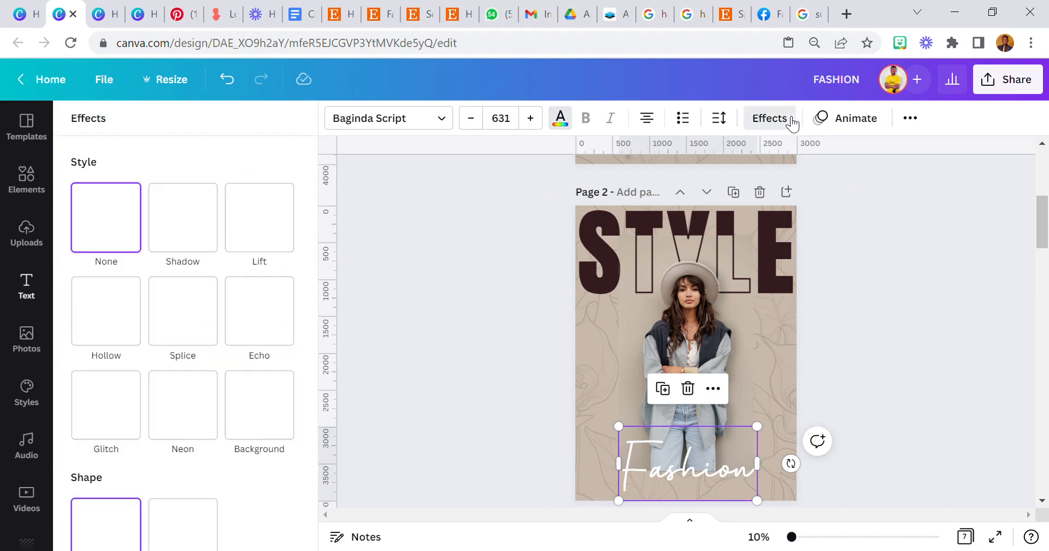
{"action": "left_click", "coordinate": [183, 219]}
{"action": "left_click_drag", "start_coordinate": [70, 387], "coordinate": [251, 389]}
{"action": "left_click", "coordinate": [283, 453]}
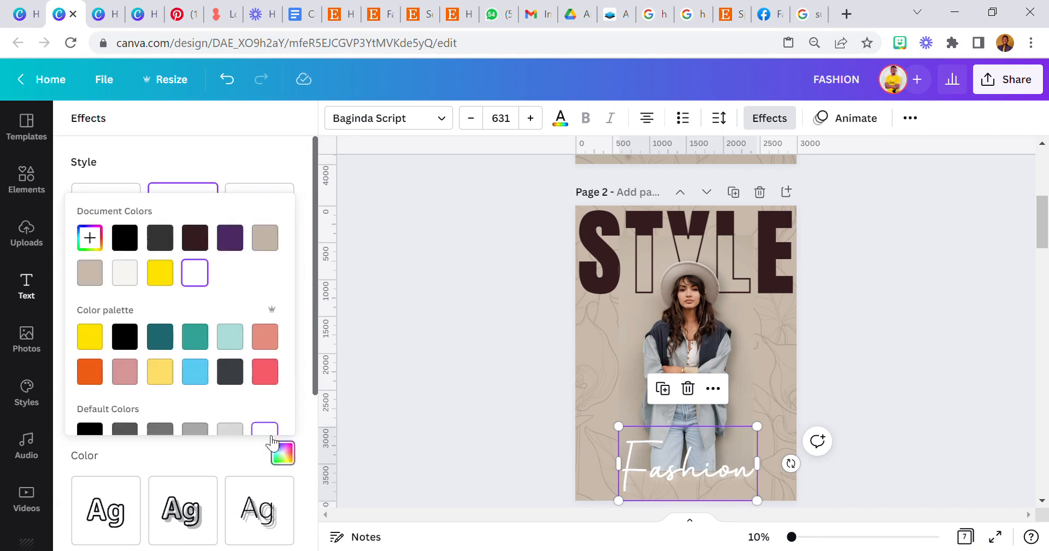
{"action": "left_click", "coordinate": [122, 236]}
{"action": "left_click", "coordinate": [153, 156]}
{"action": "left_click_drag", "start_coordinate": [161, 429], "coordinate": [218, 443]}
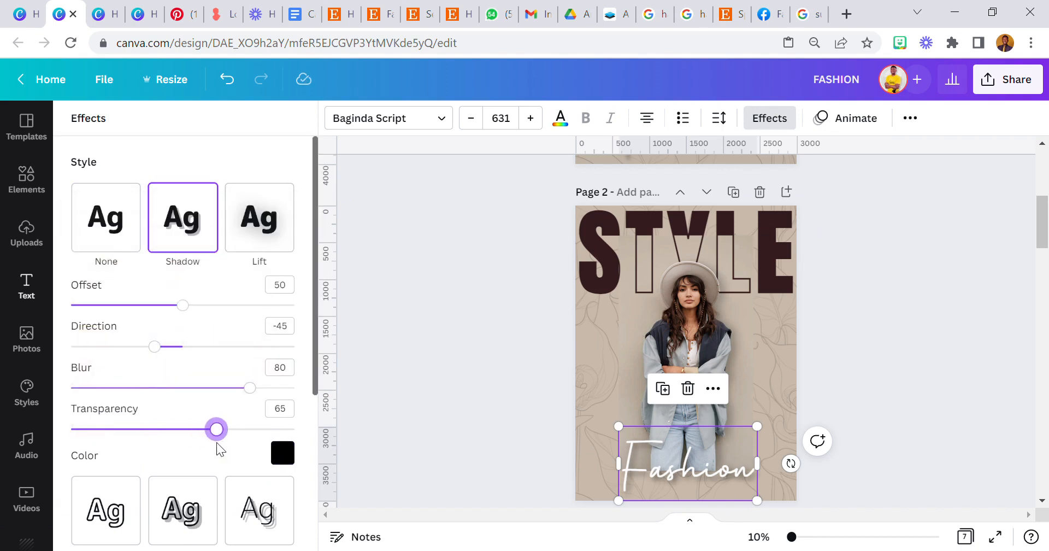
{"action": "left_click_drag", "start_coordinate": [251, 388], "coordinate": [332, 398]}
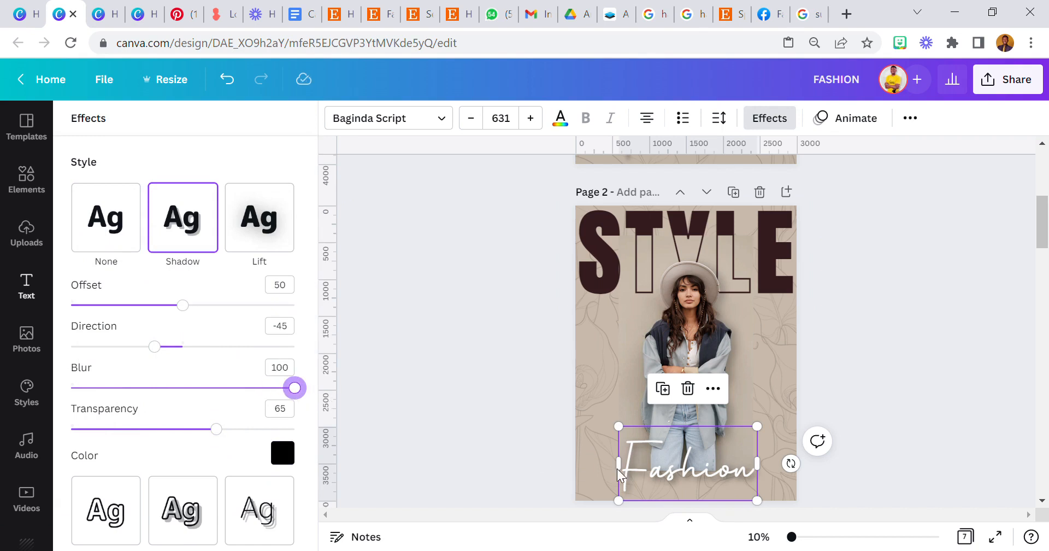
{"action": "left_click", "coordinate": [511, 467]}
{"action": "left_click_drag", "start_coordinate": [798, 540], "coordinate": [820, 537]}
Nudge the Fashion title slightly upward, then zoom out to see whole pages.
{"action": "scroll", "coordinate": [753, 404], "scroll_direction": "down", "scroll_amount": 10}
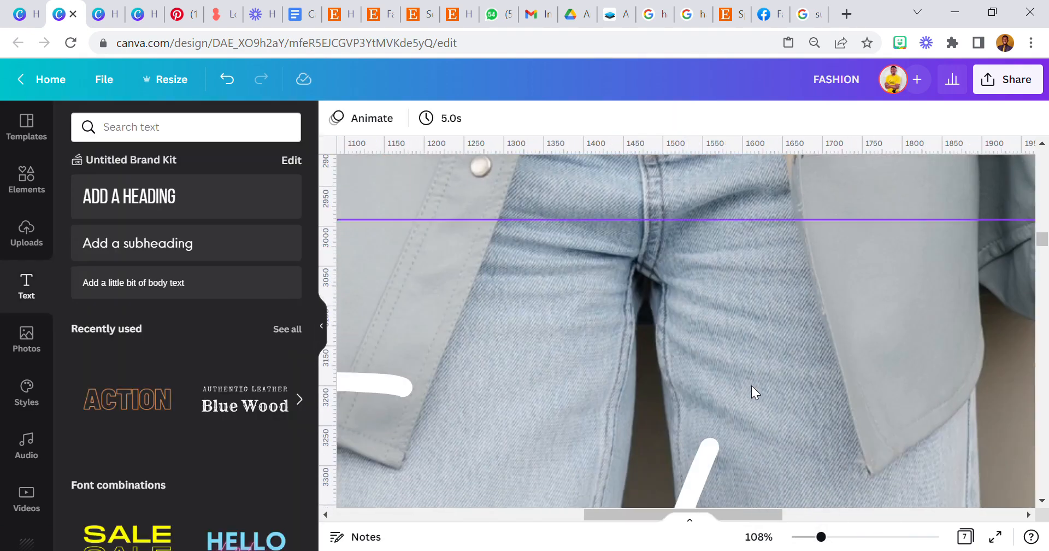
{"action": "scroll", "coordinate": [753, 389], "scroll_direction": "down", "scroll_amount": 4}
{"action": "left_click_drag", "start_coordinate": [757, 379], "coordinate": [764, 373]}
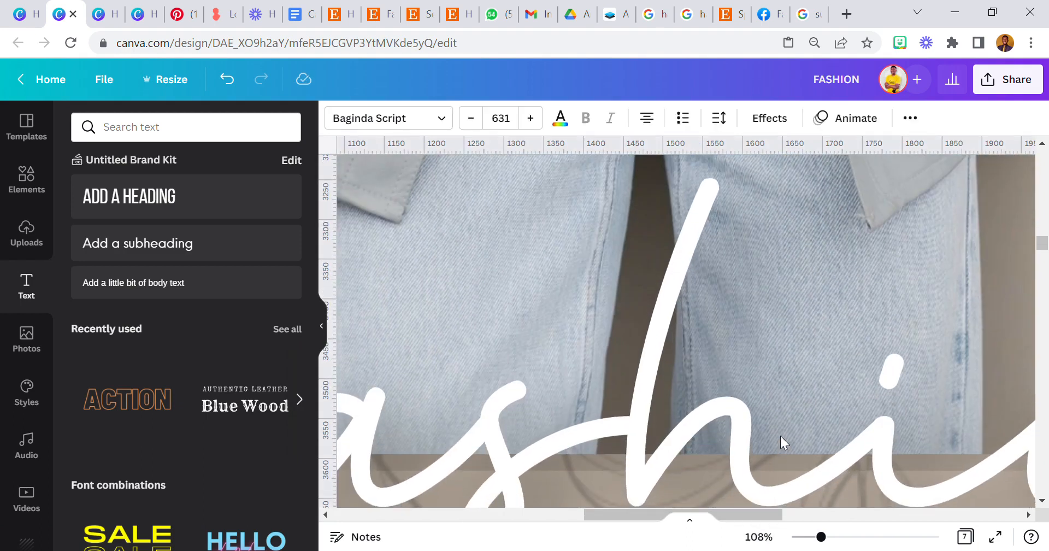
{"action": "left_click", "coordinate": [758, 536]}
{"action": "left_click", "coordinate": [746, 471]}
{"action": "left_click", "coordinate": [484, 398]}
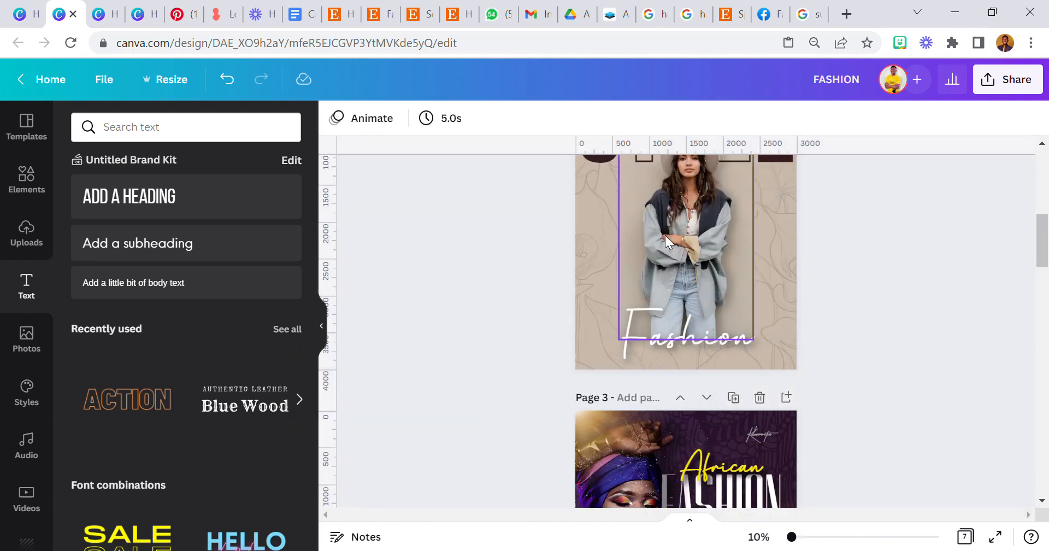
Scroll through the design's pages to review the result.
{"action": "scroll", "coordinate": [499, 289], "scroll_direction": "up", "scroll_amount": 2}
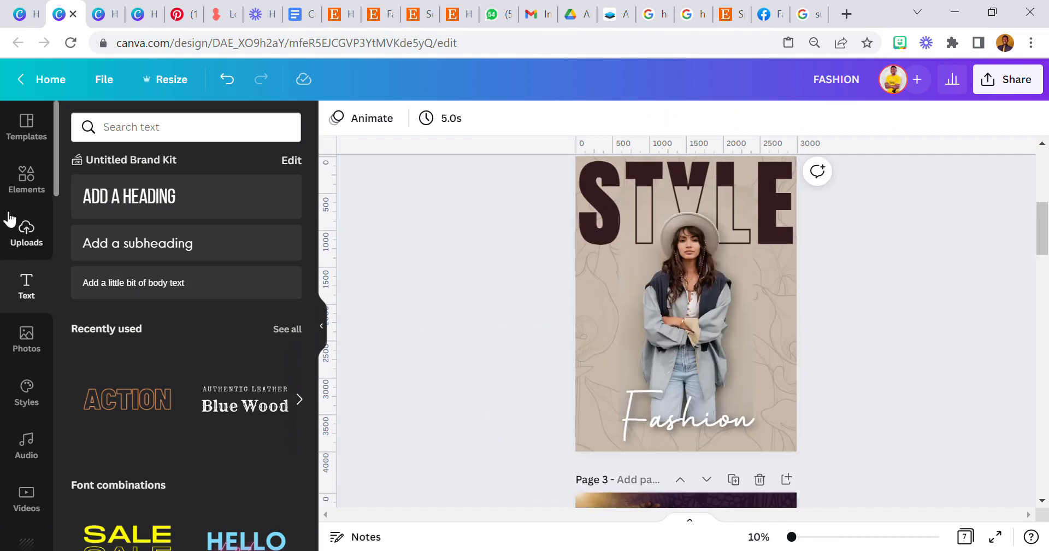
{"action": "scroll", "coordinate": [717, 374], "scroll_direction": "up", "scroll_amount": 2}
{"action": "scroll", "coordinate": [717, 376], "scroll_direction": "up", "scroll_amount": 4}
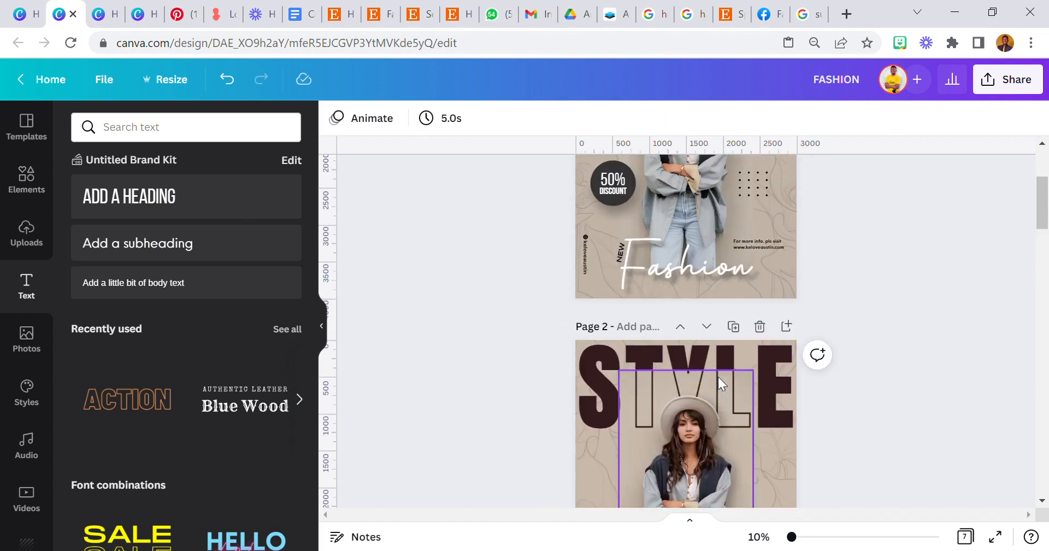
{"action": "scroll", "coordinate": [746, 357], "scroll_direction": "down", "scroll_amount": 8}
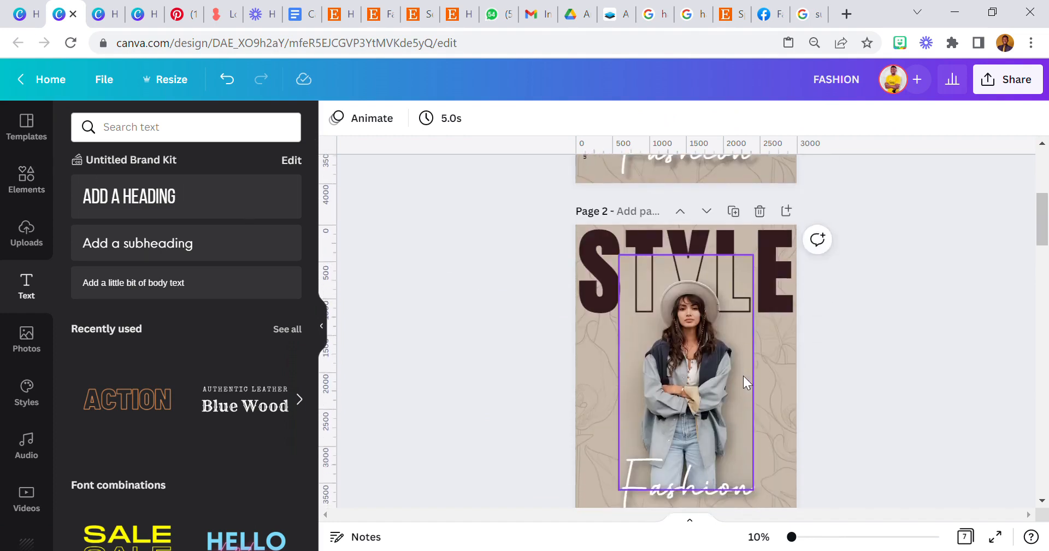
{"action": "scroll", "coordinate": [11, 274], "scroll_direction": "down", "scroll_amount": 10}
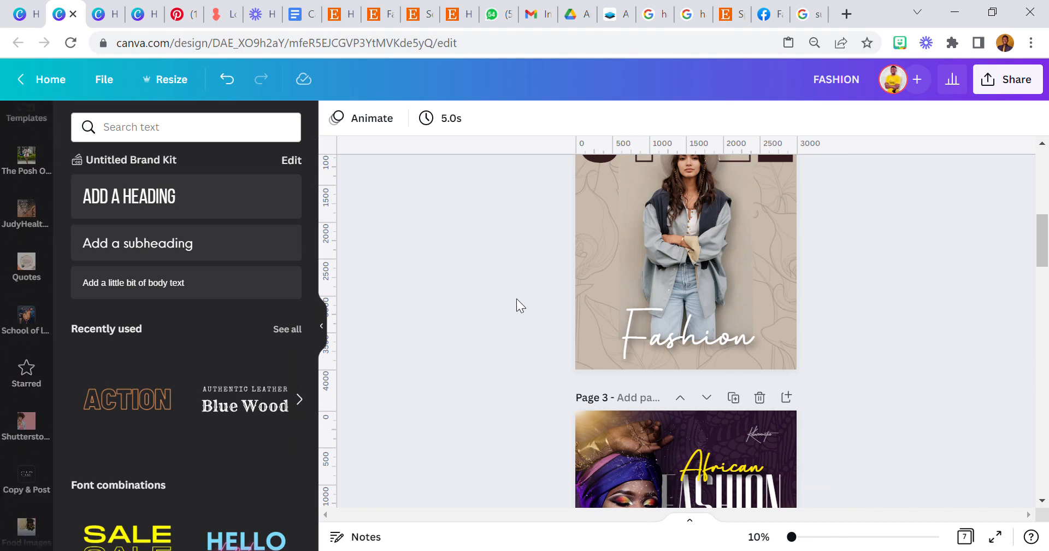
{"action": "scroll", "coordinate": [516, 298], "scroll_direction": "up", "scroll_amount": 3}
{"action": "scroll", "coordinate": [43, 353], "scroll_direction": "down", "scroll_amount": 2}
{"action": "scroll", "coordinate": [43, 352], "scroll_direction": "down", "scroll_amount": 4}
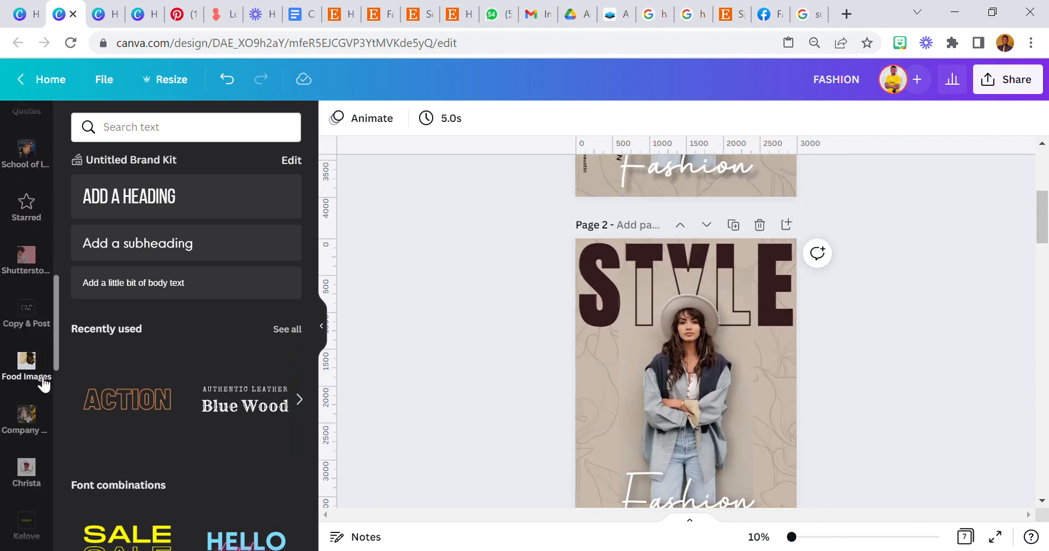
{"action": "scroll", "coordinate": [24, 397], "scroll_direction": "down", "scroll_amount": 7}
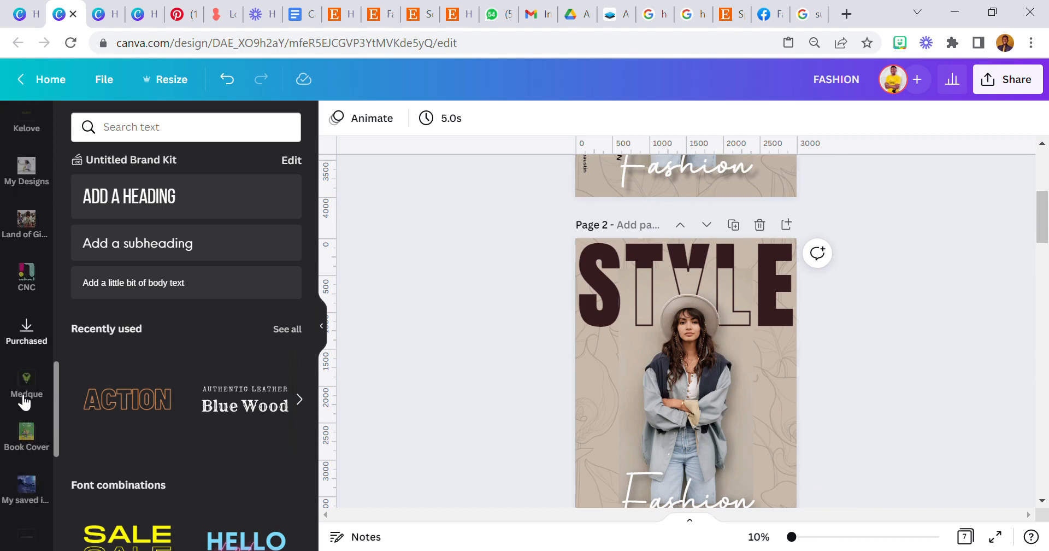
{"action": "scroll", "coordinate": [27, 398], "scroll_direction": "up", "scroll_amount": 7}
{"action": "scroll", "coordinate": [28, 394], "scroll_direction": "up", "scroll_amount": 3}
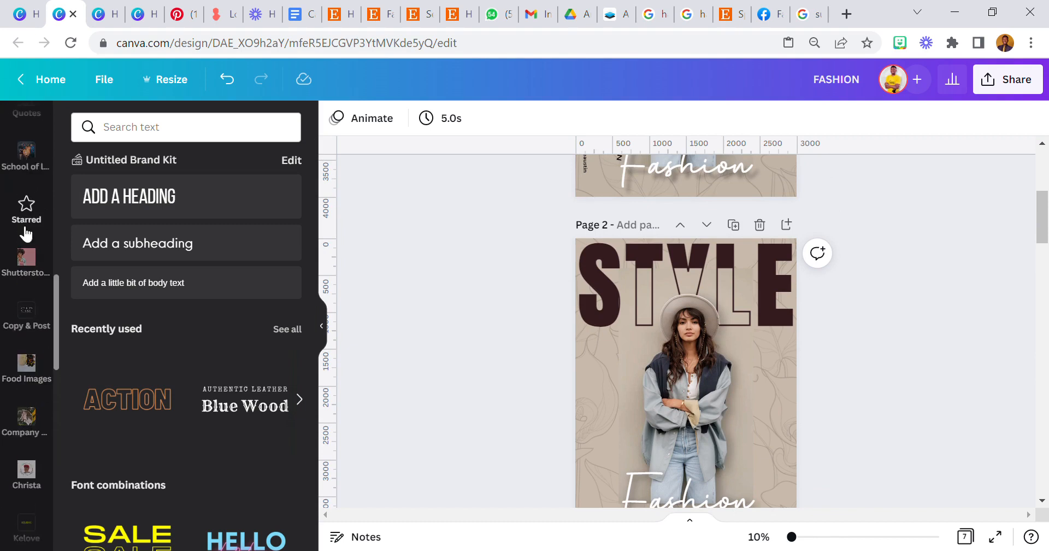
Add the starred dot-grid element, rotated 90°, beside the model's arm.
{"action": "left_click", "coordinate": [26, 206]}
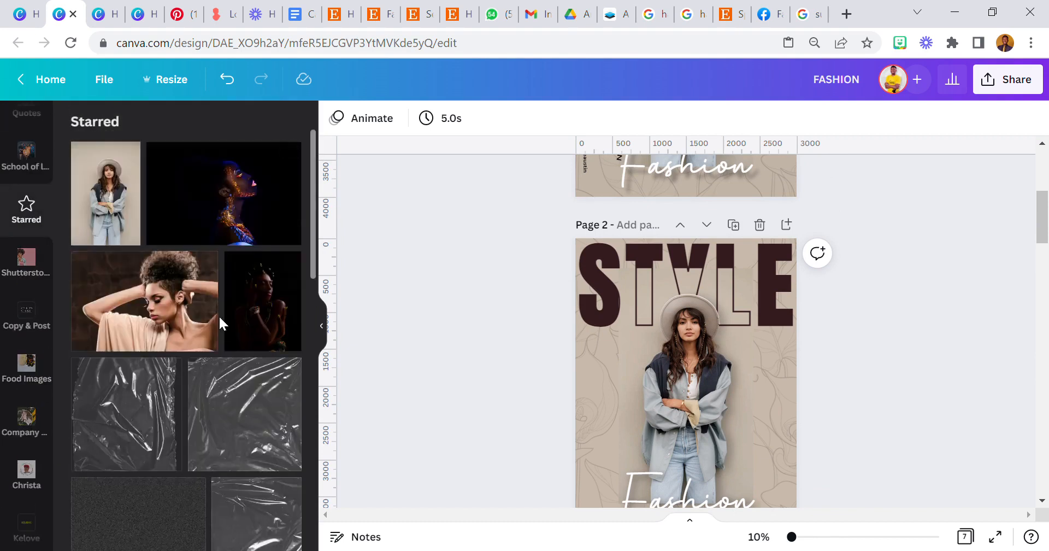
{"action": "scroll", "coordinate": [219, 315], "scroll_direction": "down", "scroll_amount": 10}
{"action": "scroll", "coordinate": [218, 335], "scroll_direction": "down", "scroll_amount": 10}
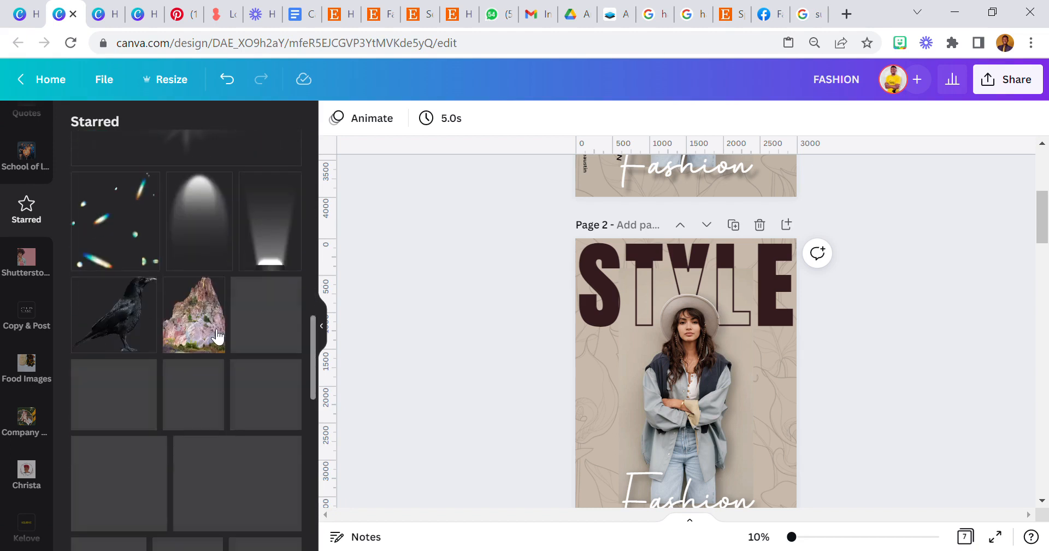
{"action": "scroll", "coordinate": [219, 340], "scroll_direction": "down", "scroll_amount": 10}
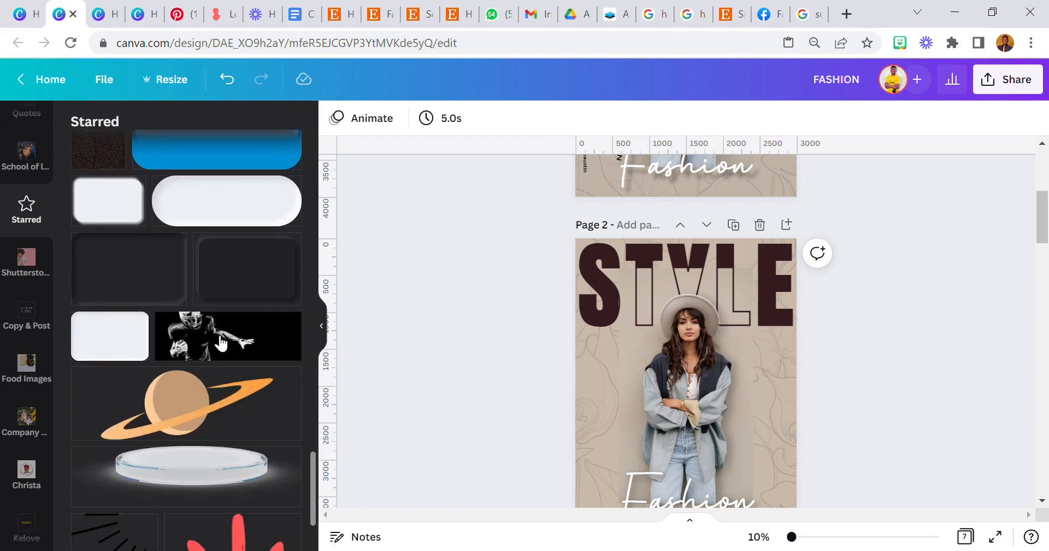
{"action": "scroll", "coordinate": [219, 339], "scroll_direction": "down", "scroll_amount": 10}
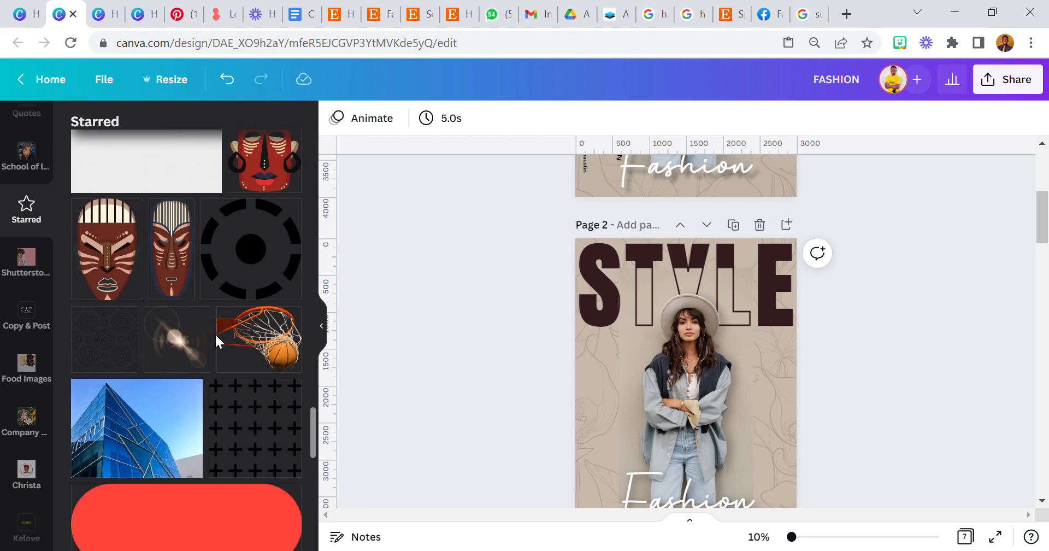
{"action": "scroll", "coordinate": [270, 330], "scroll_direction": "down", "scroll_amount": 5}
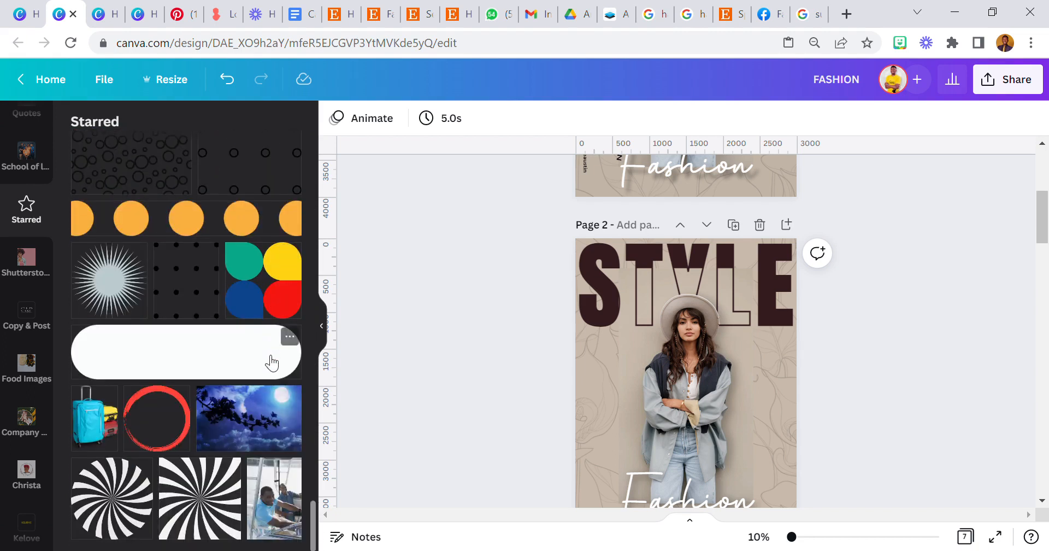
{"action": "left_click", "coordinate": [197, 295]}
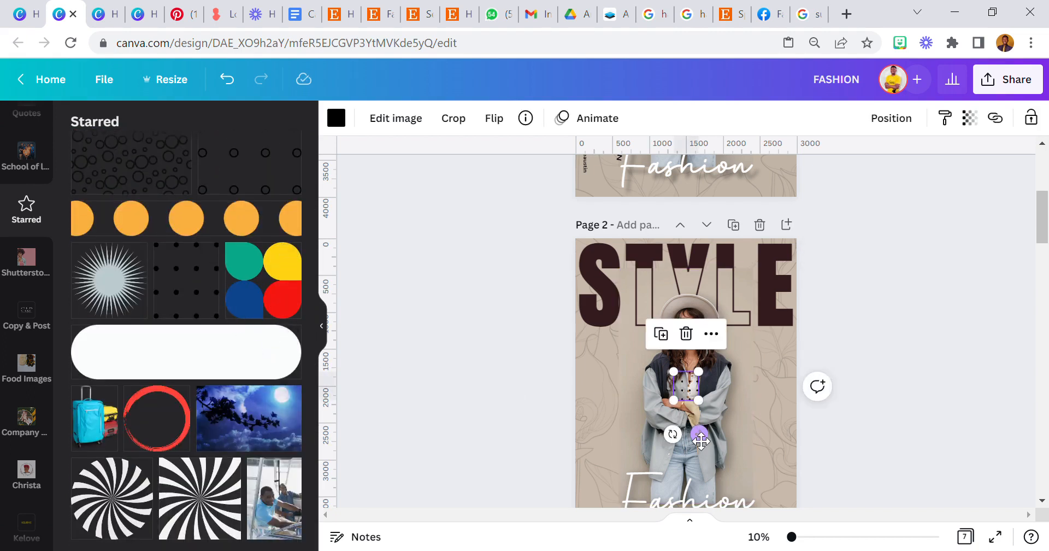
{"action": "left_click_drag", "start_coordinate": [703, 444], "coordinate": [669, 408]}
{"action": "left_click_drag", "start_coordinate": [765, 420], "coordinate": [759, 416]}
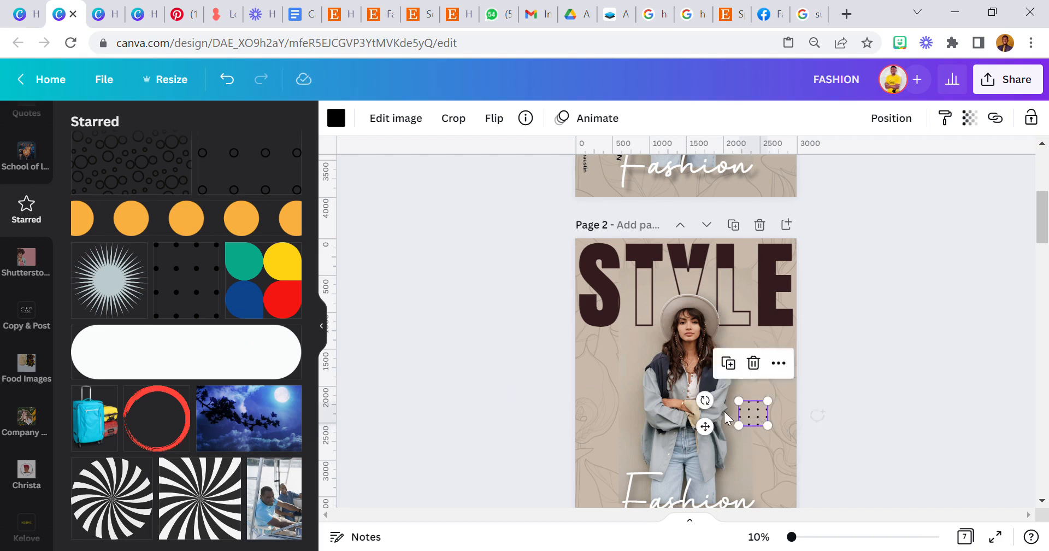
{"action": "left_click", "coordinate": [490, 385]}
{"action": "scroll", "coordinate": [544, 391], "scroll_direction": "down", "scroll_amount": 2}
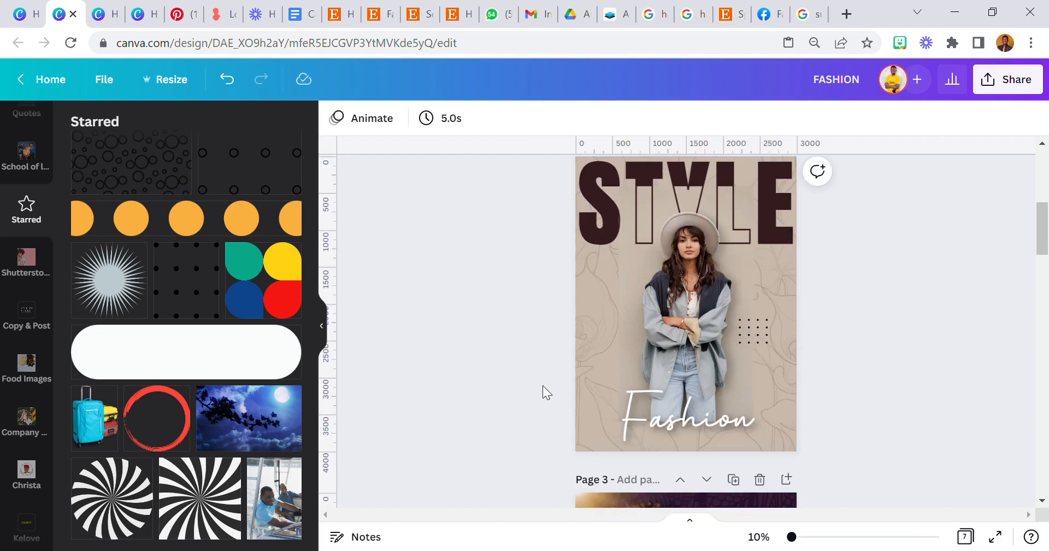
Copy page 1's dark discount badge circle and paste it left of the model on page 2.
{"action": "scroll", "coordinate": [549, 376], "scroll_direction": "up", "scroll_amount": 1}
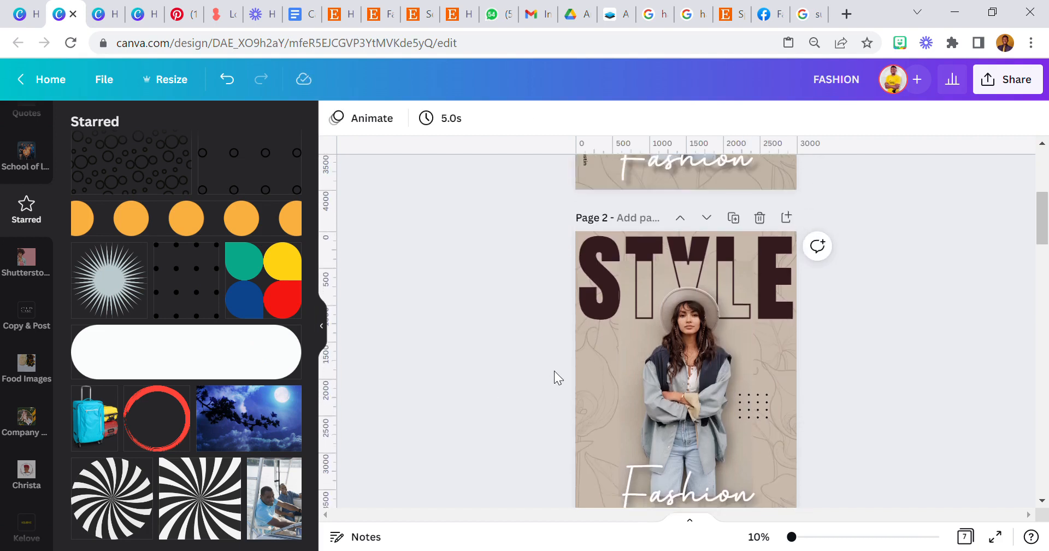
{"action": "scroll", "coordinate": [552, 377], "scroll_direction": "down", "scroll_amount": 1}
{"action": "scroll", "coordinate": [549, 379], "scroll_direction": "up", "scroll_amount": 2}
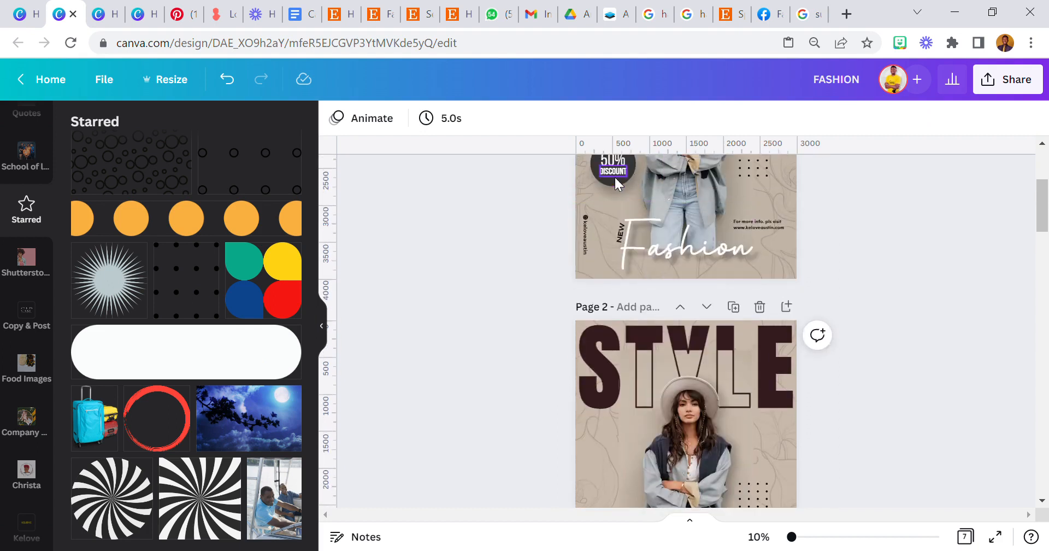
{"action": "scroll", "coordinate": [612, 180], "scroll_direction": "up", "scroll_amount": 1}
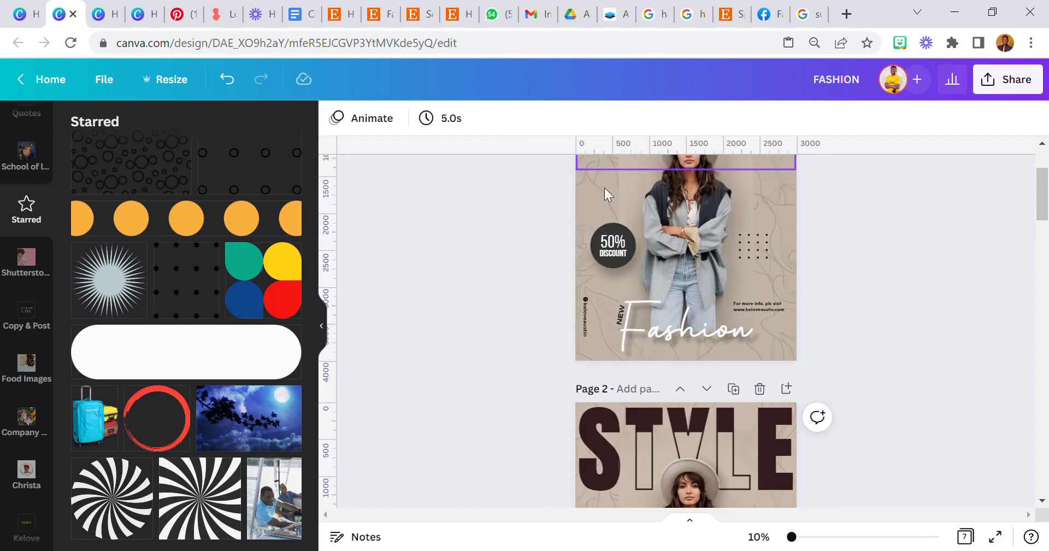
{"action": "right_click", "coordinate": [592, 266]}
{"action": "left_click", "coordinate": [637, 230]}
{"action": "scroll", "coordinate": [661, 392], "scroll_direction": "down", "scroll_amount": 3}
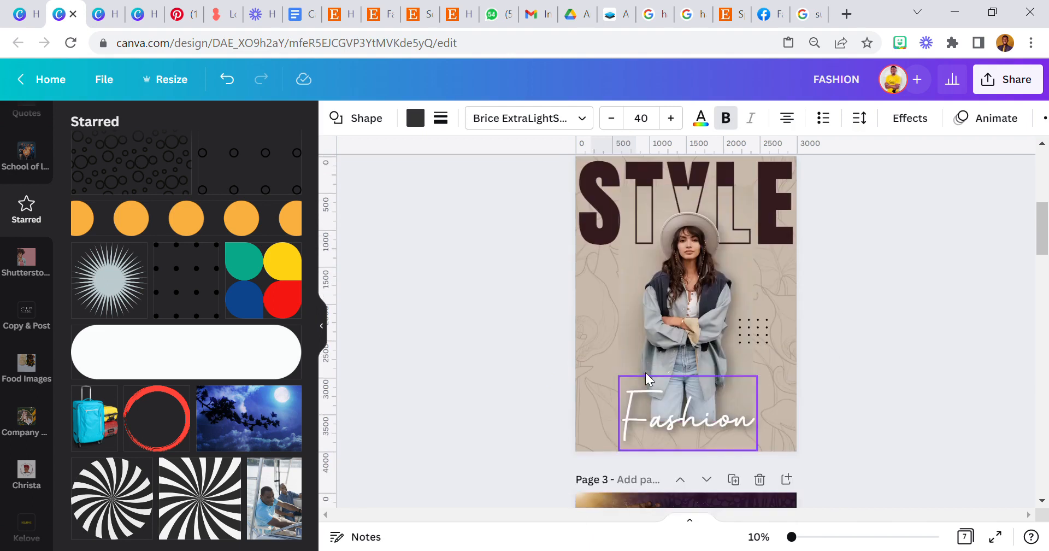
{"action": "right_click", "coordinate": [598, 323]}
{"action": "left_click", "coordinate": [645, 234]}
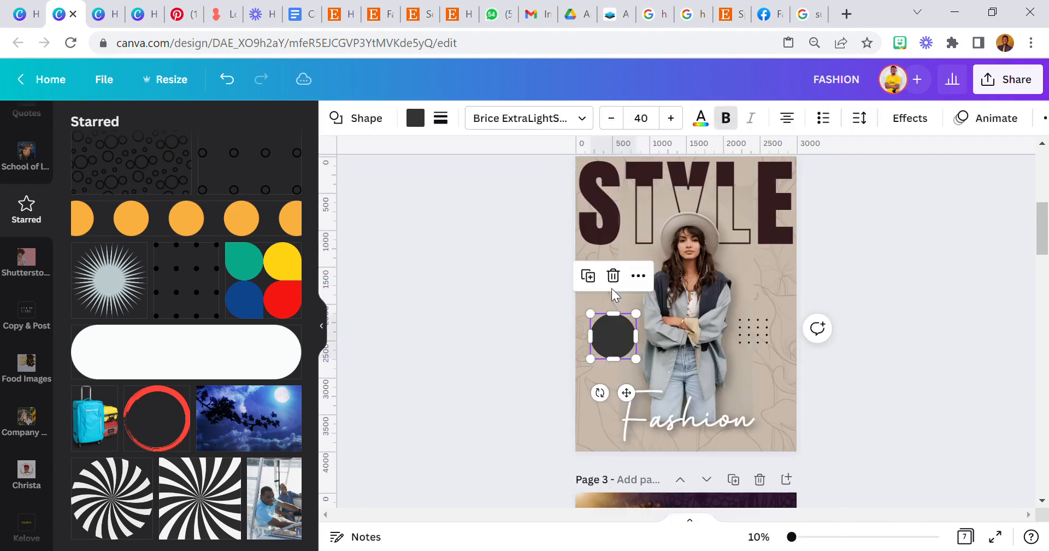
{"action": "left_click", "coordinate": [531, 334]}
{"action": "scroll", "coordinate": [33, 224], "scroll_direction": "up", "scroll_amount": 10}
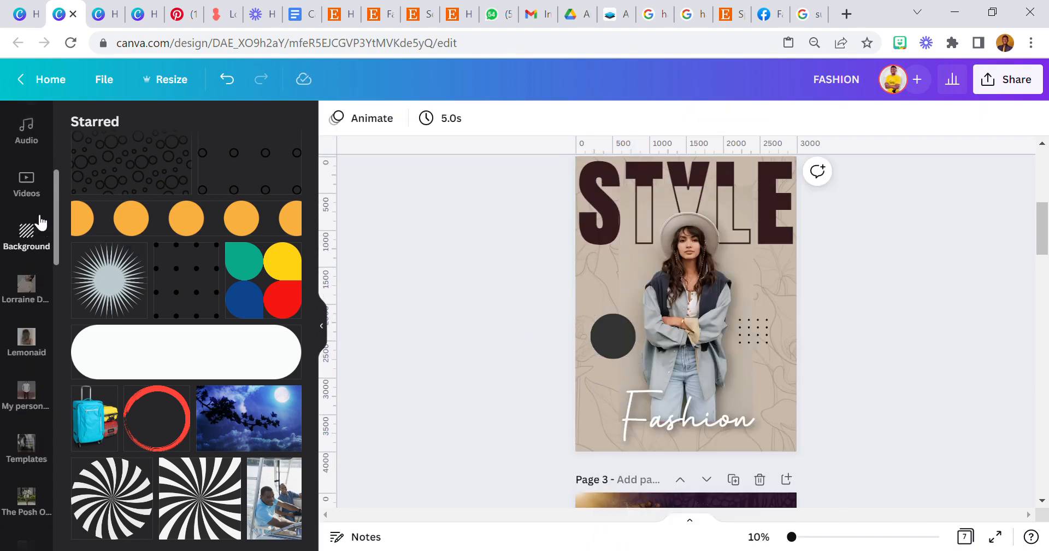
{"action": "left_click", "coordinate": [27, 289]}
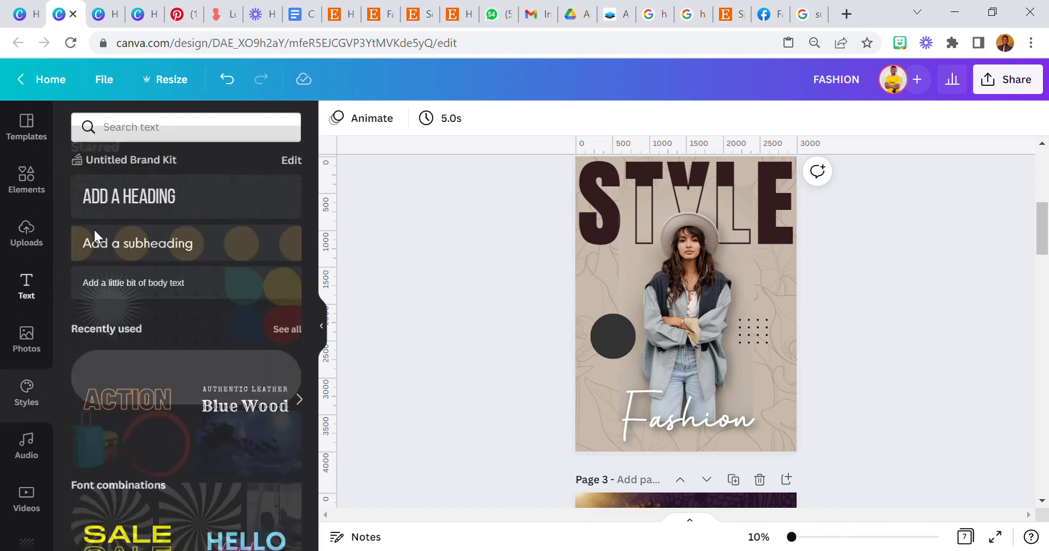
Add white 50% text at size 180 onto the dark circle.
{"action": "left_click", "coordinate": [131, 196]}
{"action": "left_click_drag", "start_coordinate": [679, 302], "coordinate": [634, 278]}
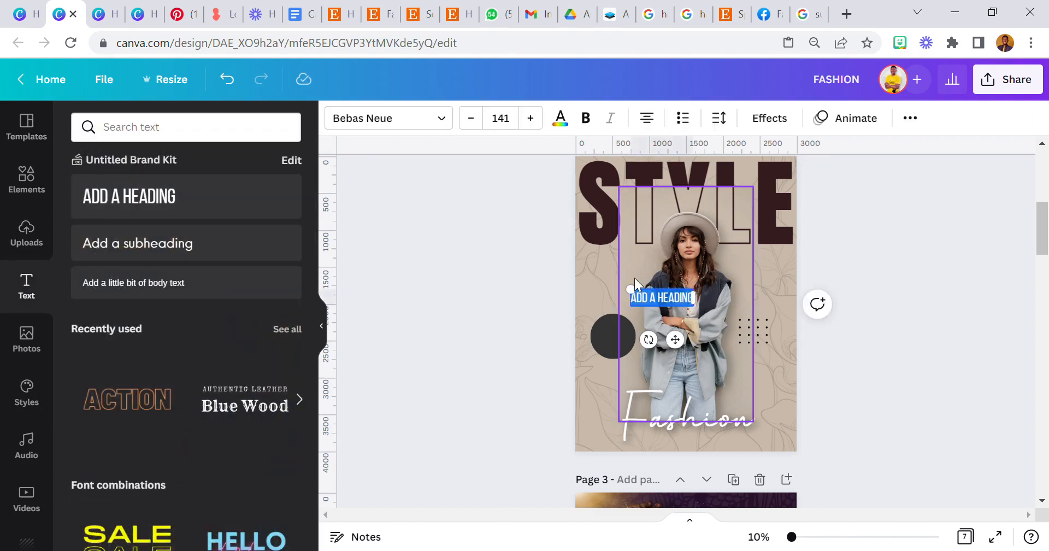
{"action": "key", "text": "BackSpace"}
{"action": "type", "text": "50%"}
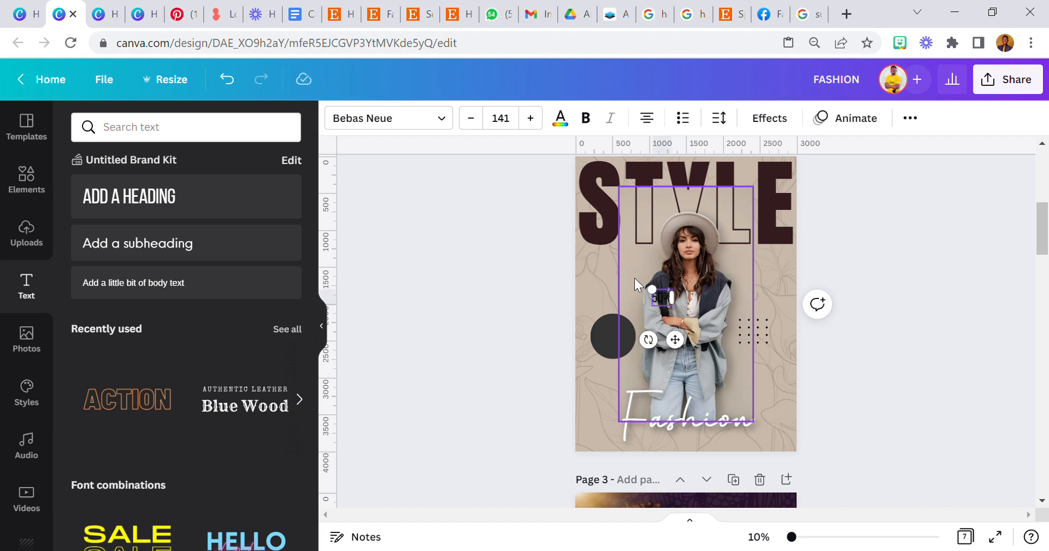
{"action": "left_click", "coordinate": [560, 118]}
{"action": "left_click", "coordinate": [205, 235]}
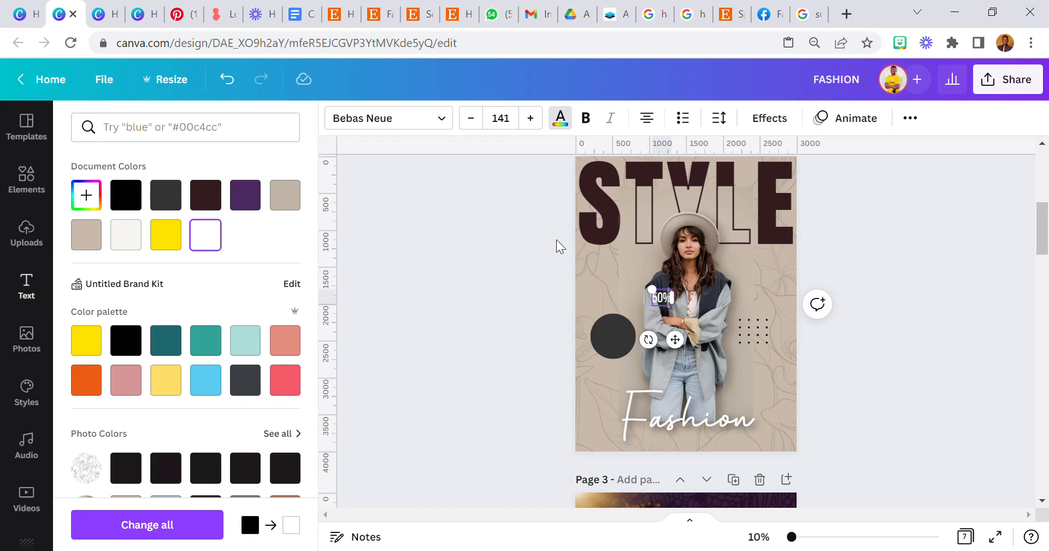
{"action": "left_click", "coordinate": [502, 121]}
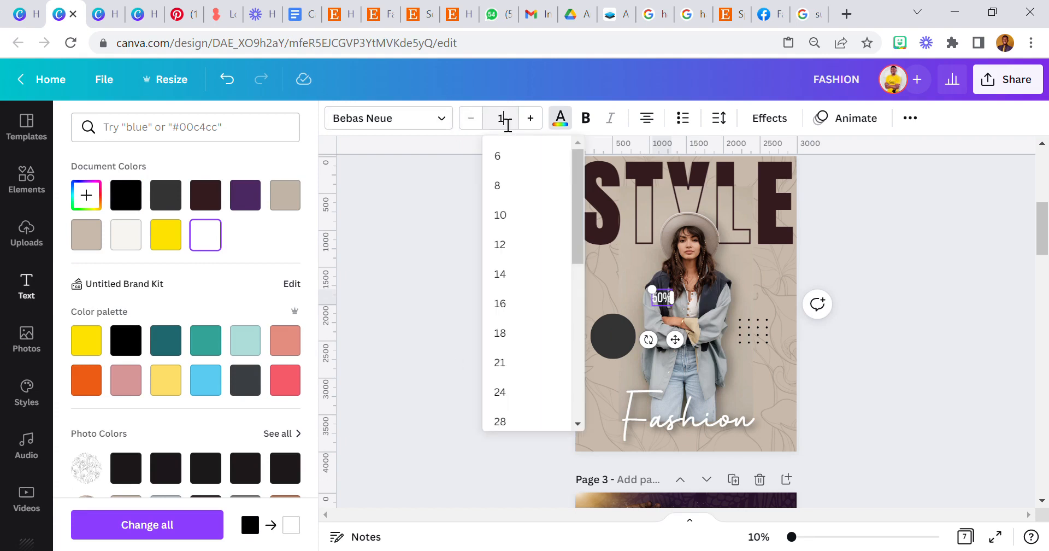
{"action": "key", "text": "Return"}
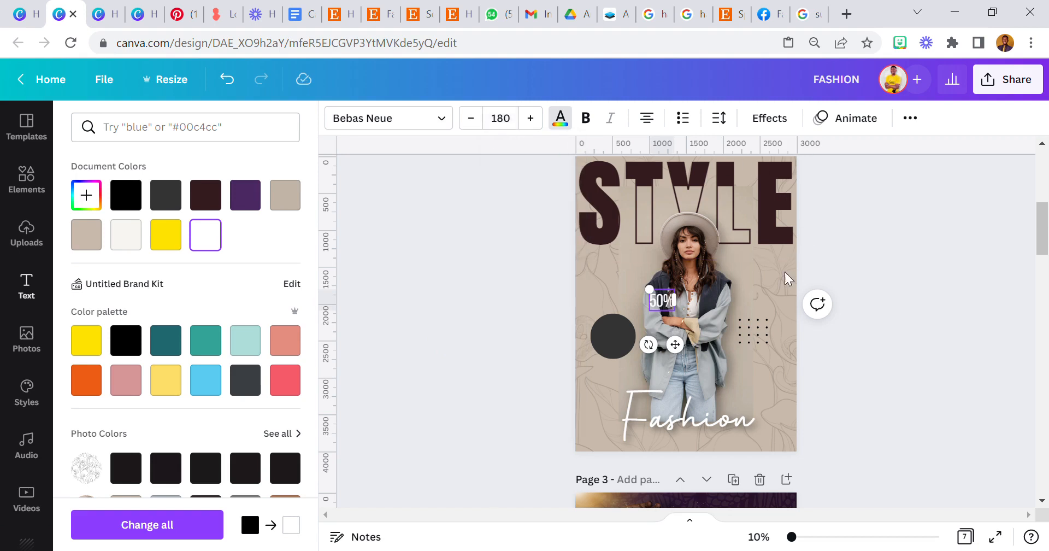
{"action": "left_click_drag", "start_coordinate": [683, 354], "coordinate": [635, 388]}
{"action": "left_click", "coordinate": [513, 369]}
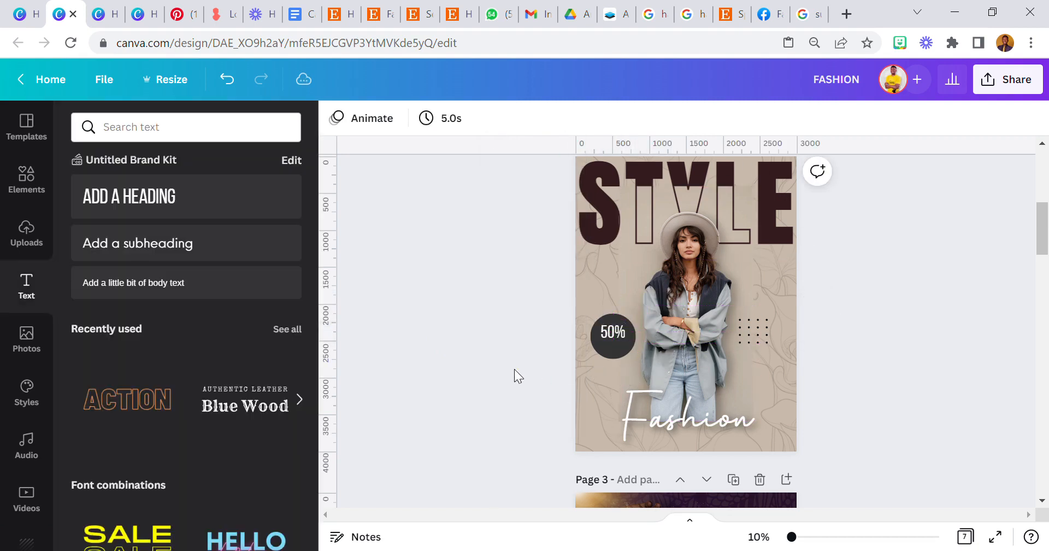
Add DISCOUNT text at size 93 just beneath the 50% inside the circle.
{"action": "left_click", "coordinate": [607, 331]}
{"action": "double_click", "coordinate": [626, 335]}
{"action": "type", "text": "DISCOUNT"}
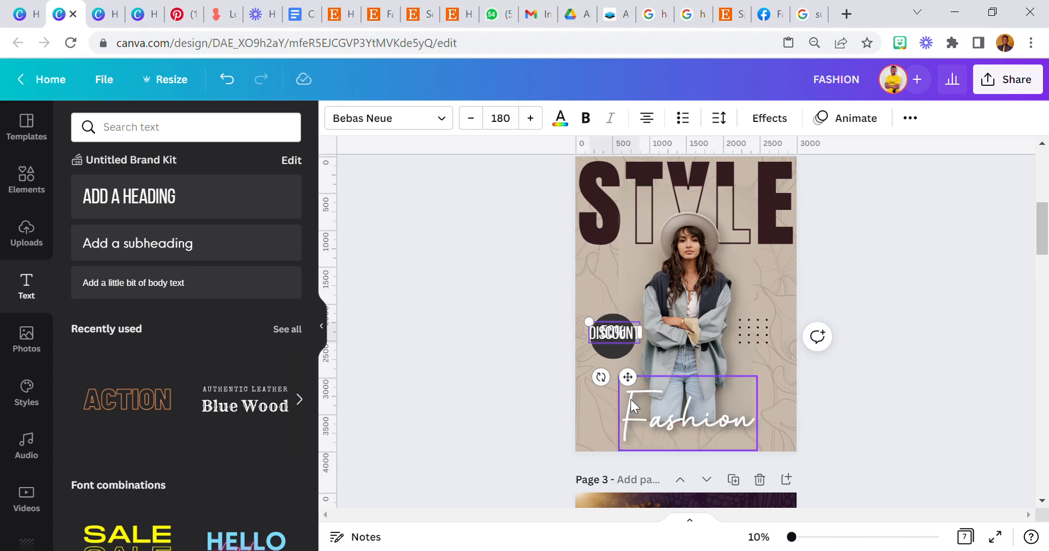
{"action": "left_click_drag", "start_coordinate": [628, 376], "coordinate": [630, 388]}
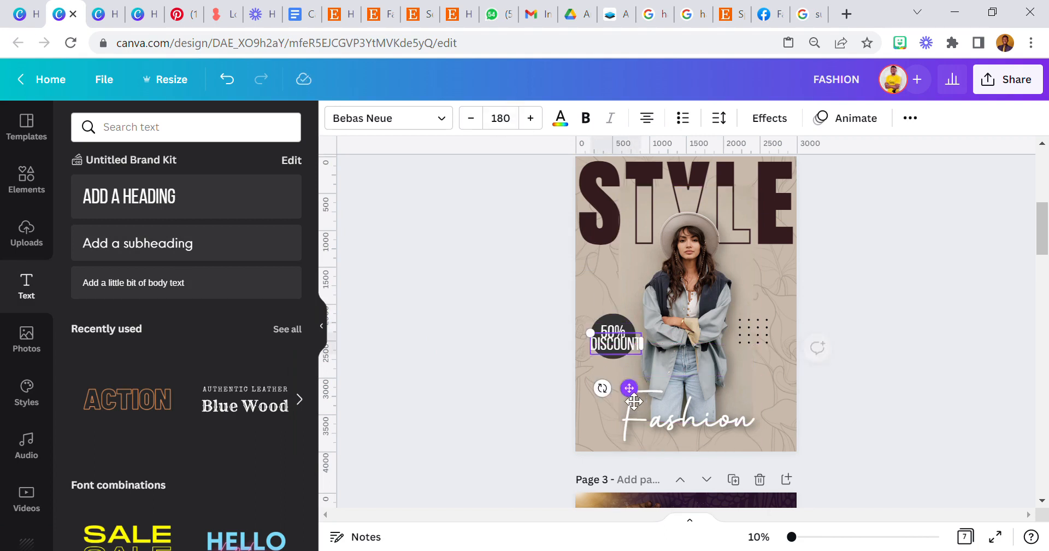
{"action": "left_click", "coordinate": [506, 129]}
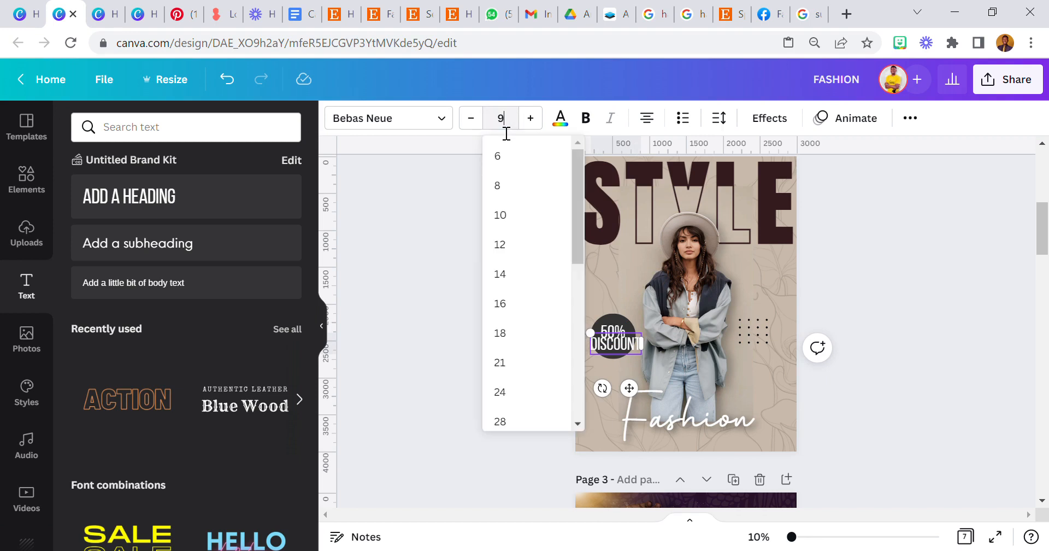
{"action": "key", "text": "Return"}
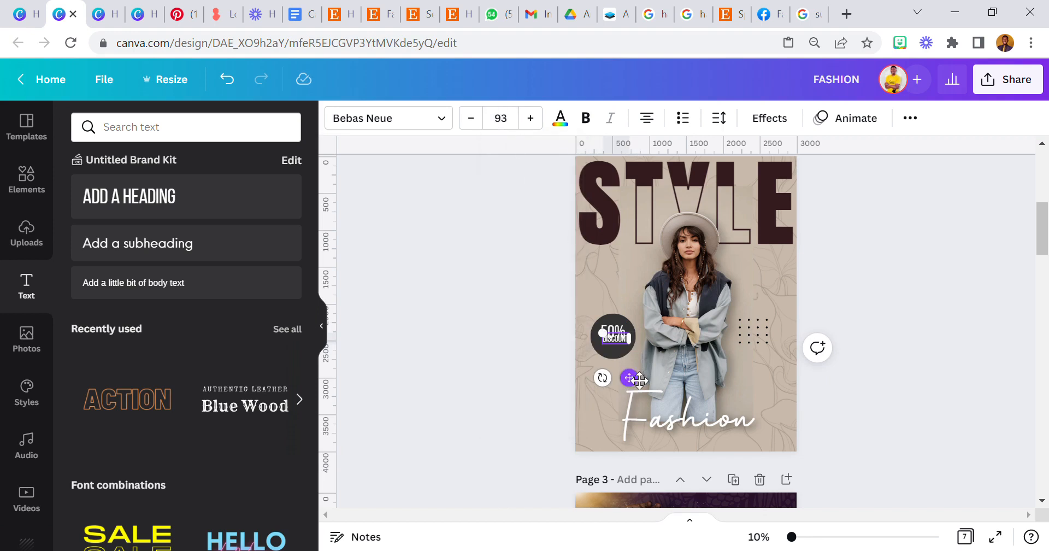
{"action": "left_click_drag", "start_coordinate": [636, 391], "coordinate": [637, 397]}
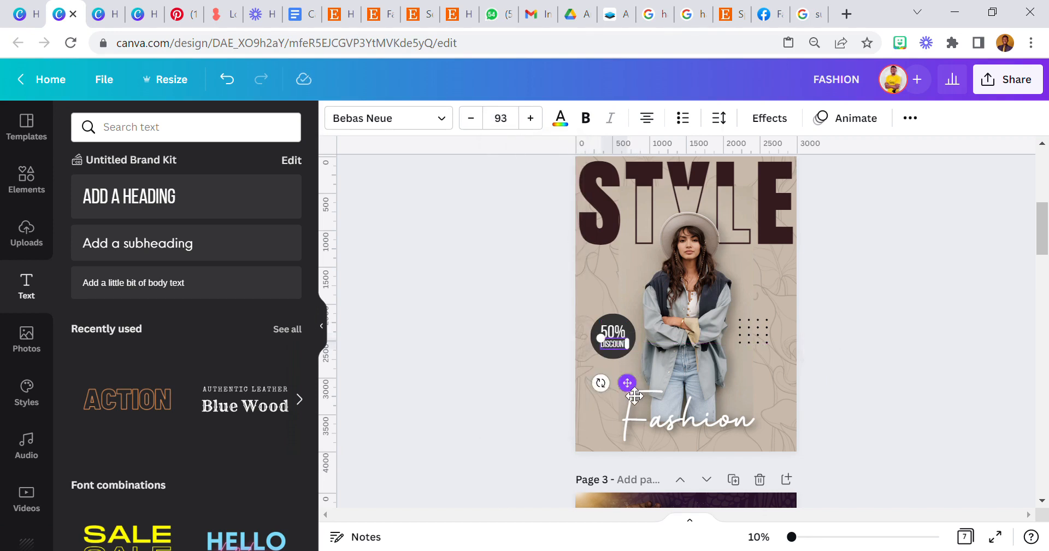
{"action": "left_click", "coordinate": [508, 341]}
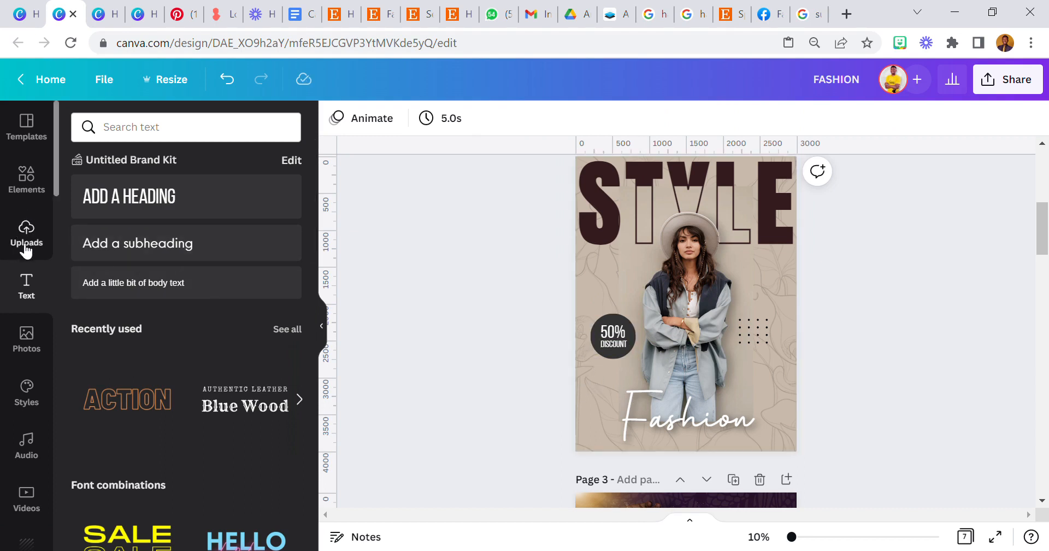
Add the solid black circle from the Kelove uploads folder to page 2.
{"action": "scroll", "coordinate": [21, 383], "scroll_direction": "down", "scroll_amount": 12}
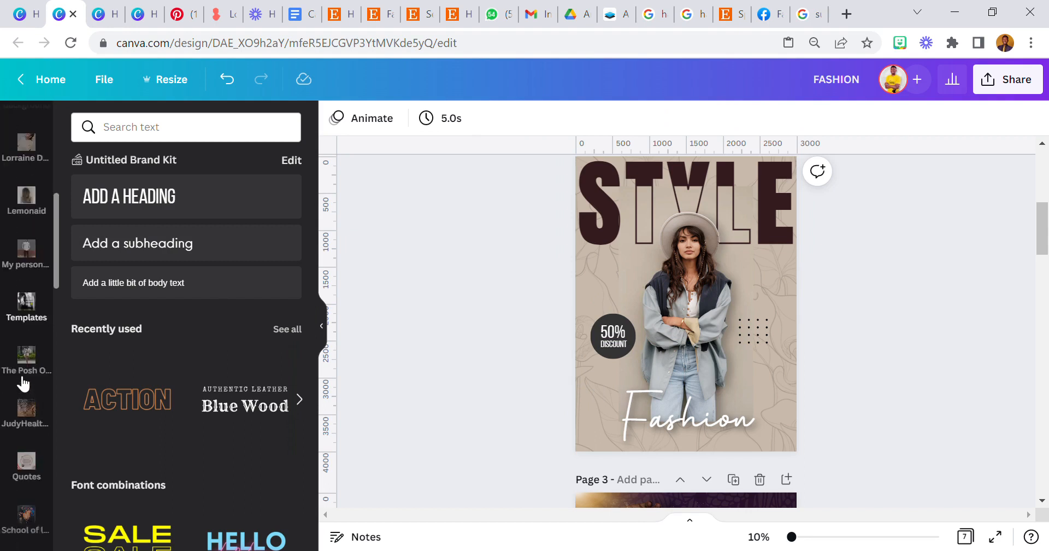
{"action": "scroll", "coordinate": [22, 384], "scroll_direction": "down", "scroll_amount": 5}
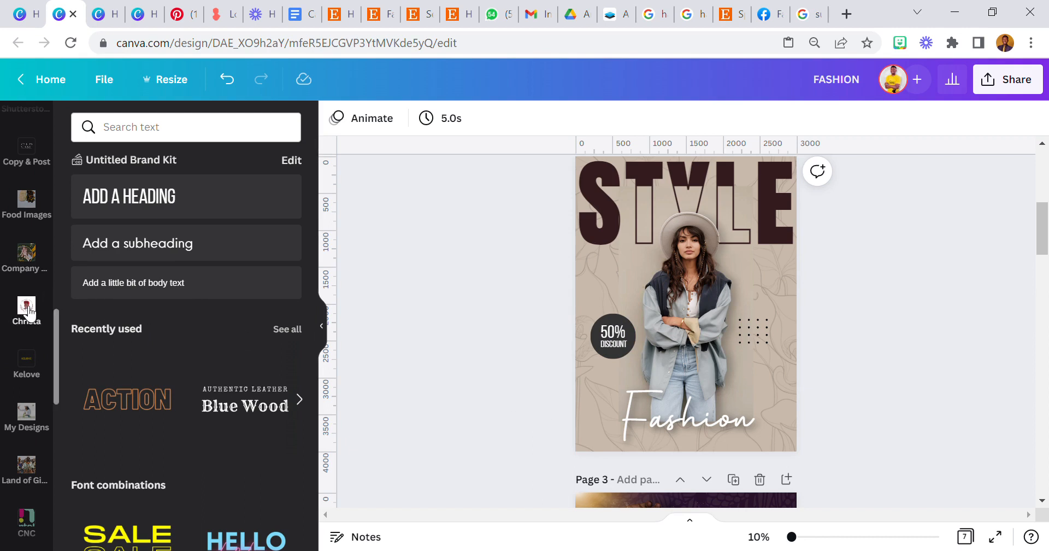
{"action": "left_click", "coordinate": [27, 369]}
{"action": "scroll", "coordinate": [172, 363], "scroll_direction": "down", "scroll_amount": 5}
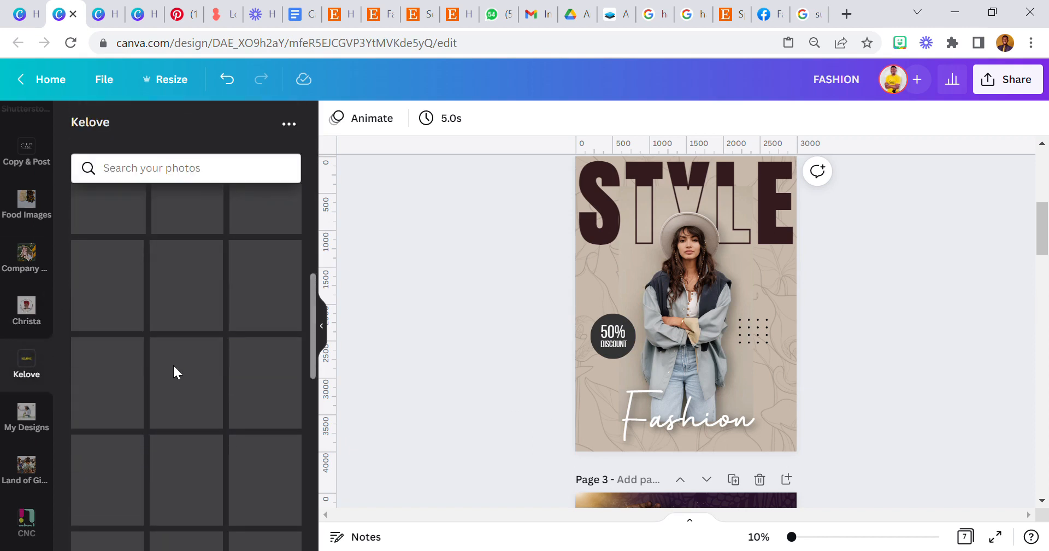
{"action": "scroll", "coordinate": [185, 373], "scroll_direction": "down", "scroll_amount": 10}
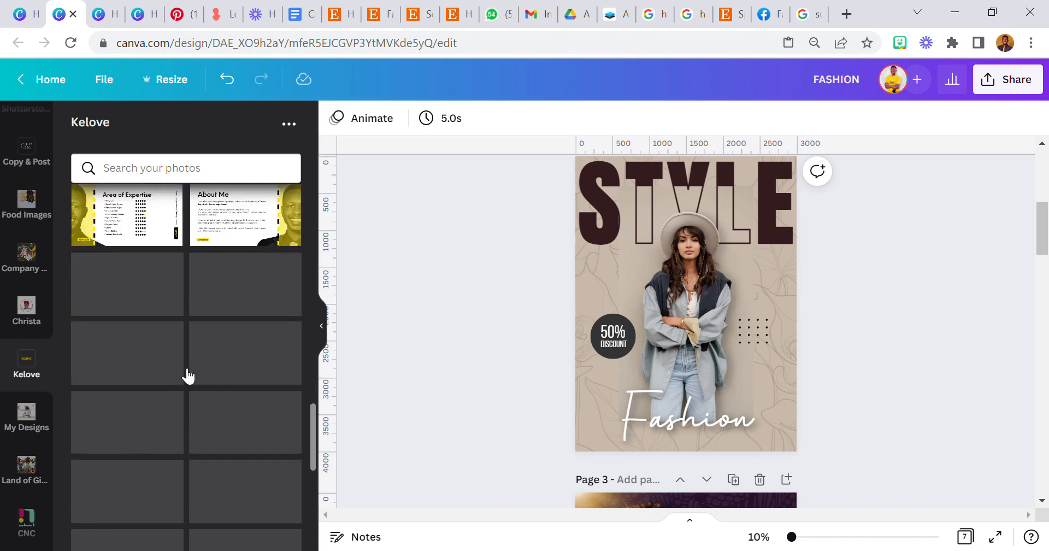
{"action": "scroll", "coordinate": [187, 376], "scroll_direction": "down", "scroll_amount": 10}
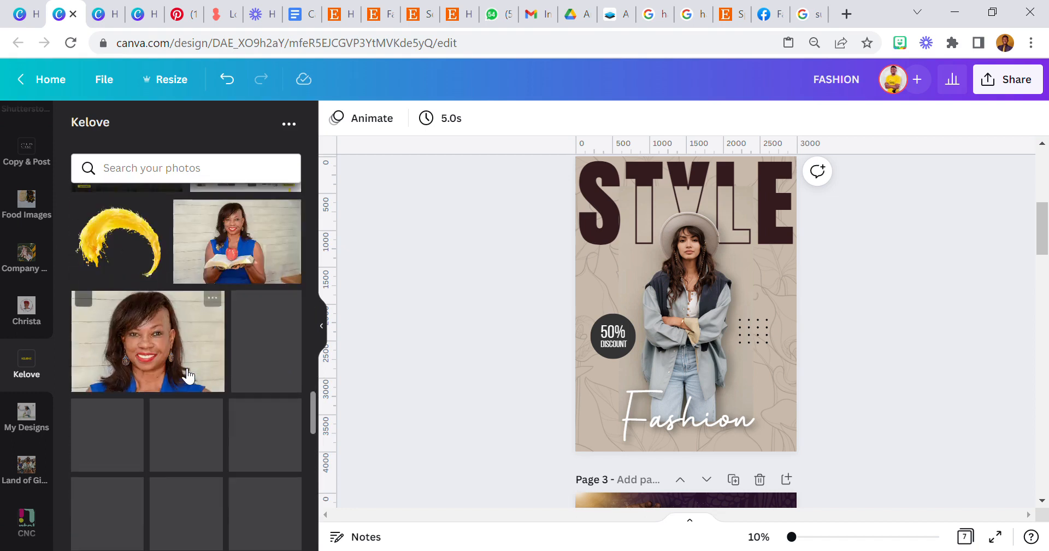
{"action": "left_click", "coordinate": [194, 391]}
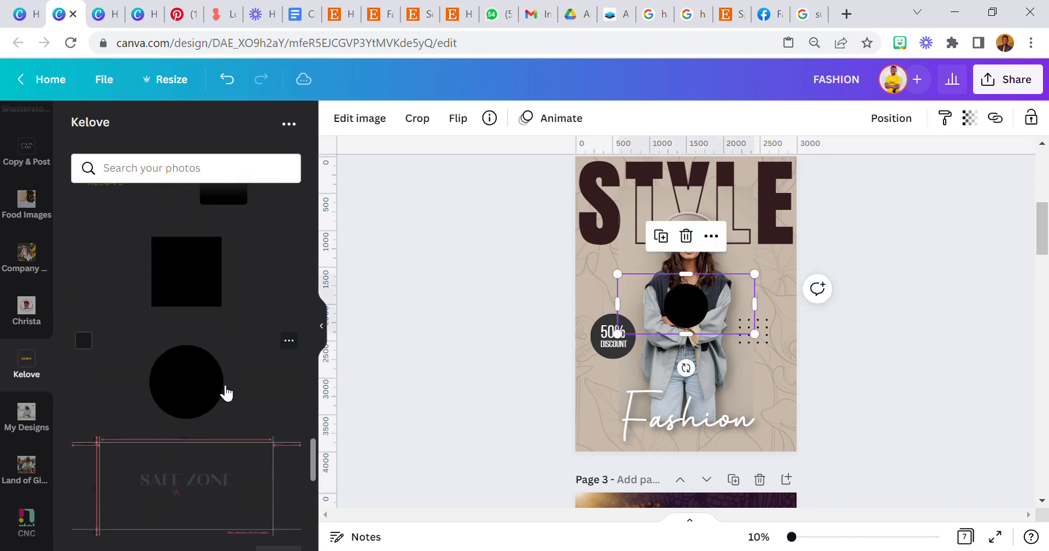
Move the black circle onto the 50% DISCOUNT badge and send it backward behind it.
{"action": "scroll", "coordinate": [257, 428], "scroll_direction": "up", "scroll_amount": 2}
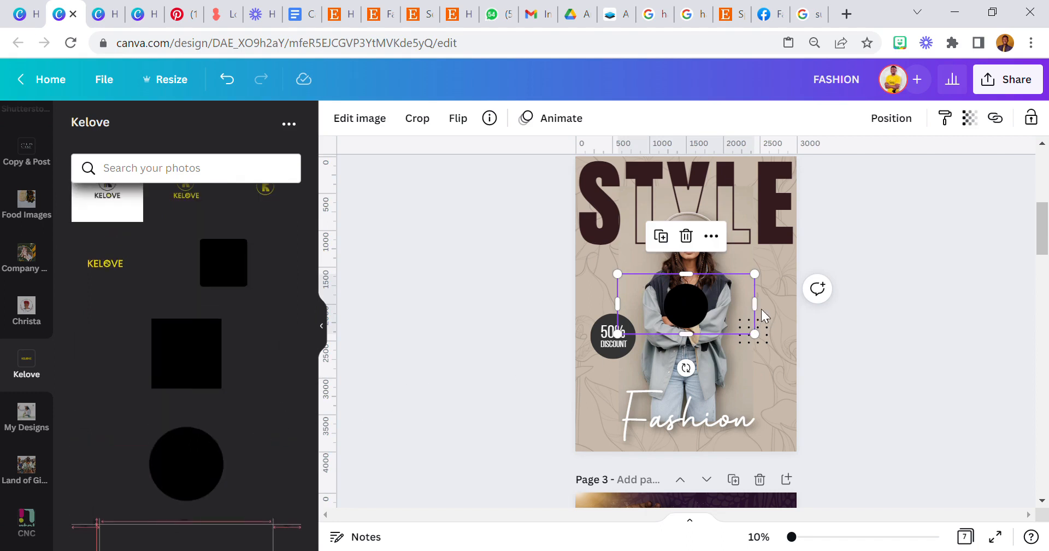
{"action": "left_click_drag", "start_coordinate": [732, 321], "coordinate": [669, 362]}
{"action": "left_click", "coordinate": [885, 119]}
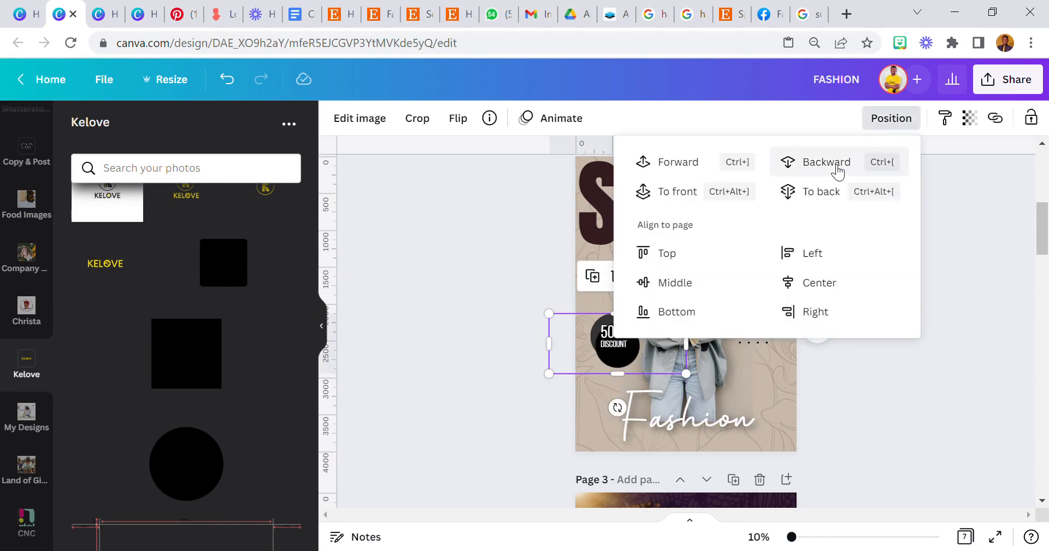
{"action": "left_click", "coordinate": [363, 122]}
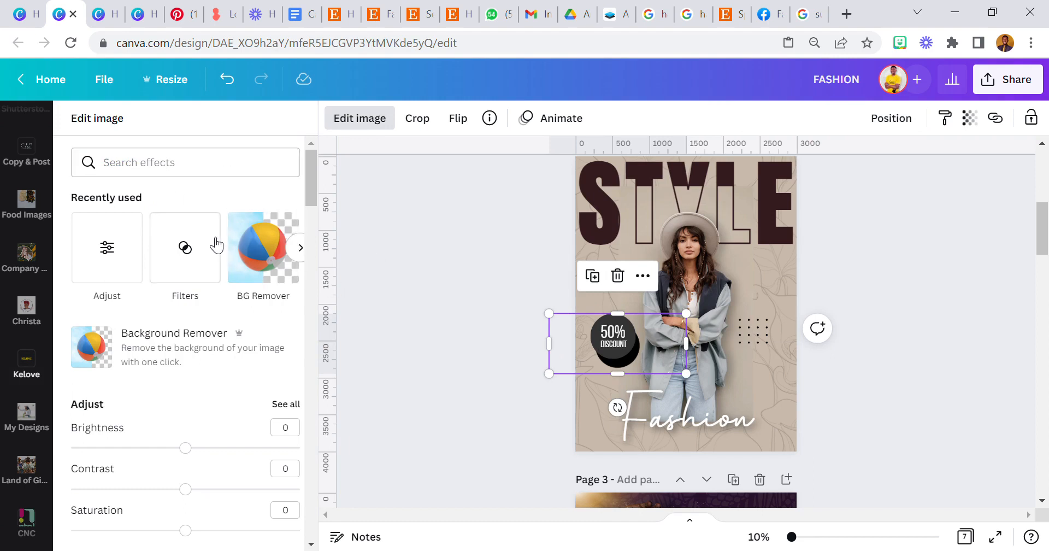
Blur the circle to 73 in the image adjustments.
{"action": "left_click", "coordinate": [280, 409]}
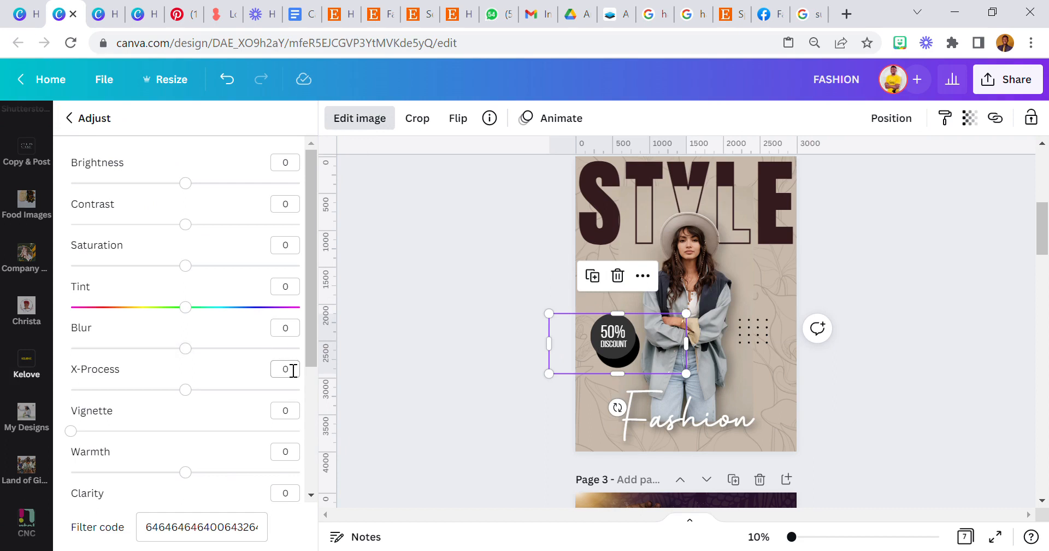
{"action": "left_click", "coordinate": [290, 328]}
{"action": "type", "text": "73"}
{"action": "key", "text": "Return"}
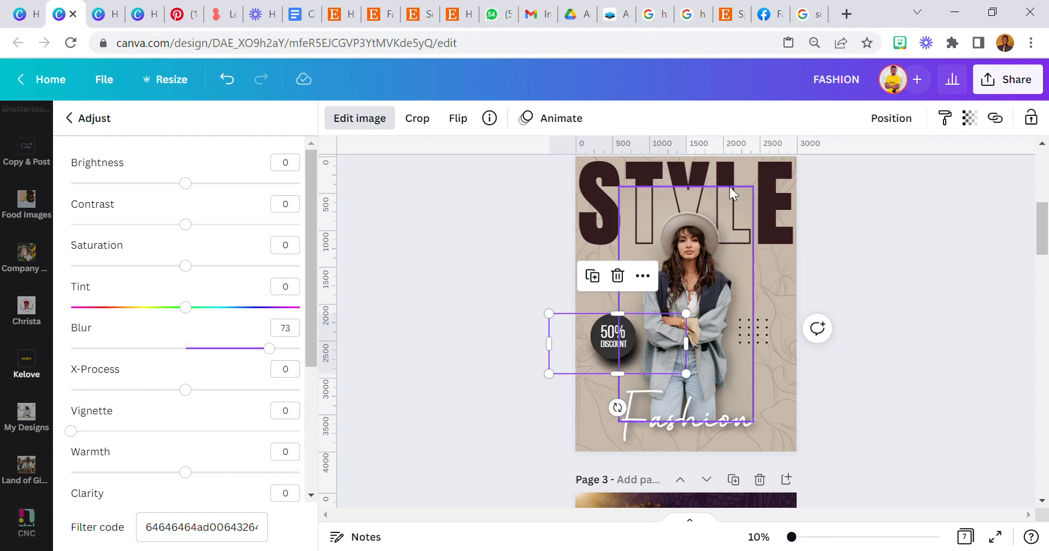
Set the shadow circle's transparency to 30.
{"action": "left_click", "coordinate": [968, 121]}
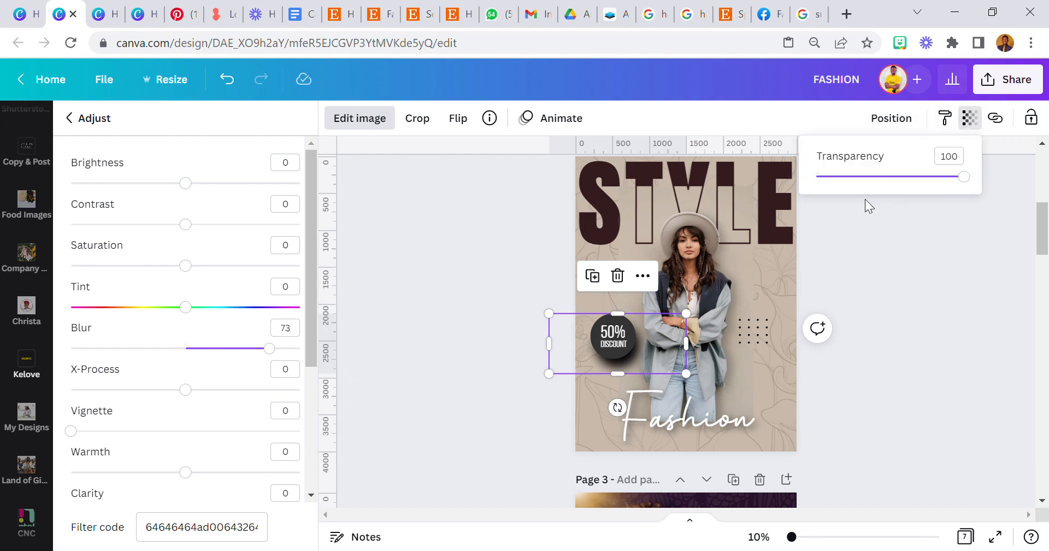
{"action": "left_click", "coordinate": [949, 157]}
{"action": "type", "text": "30"}
{"action": "key", "text": "Return"}
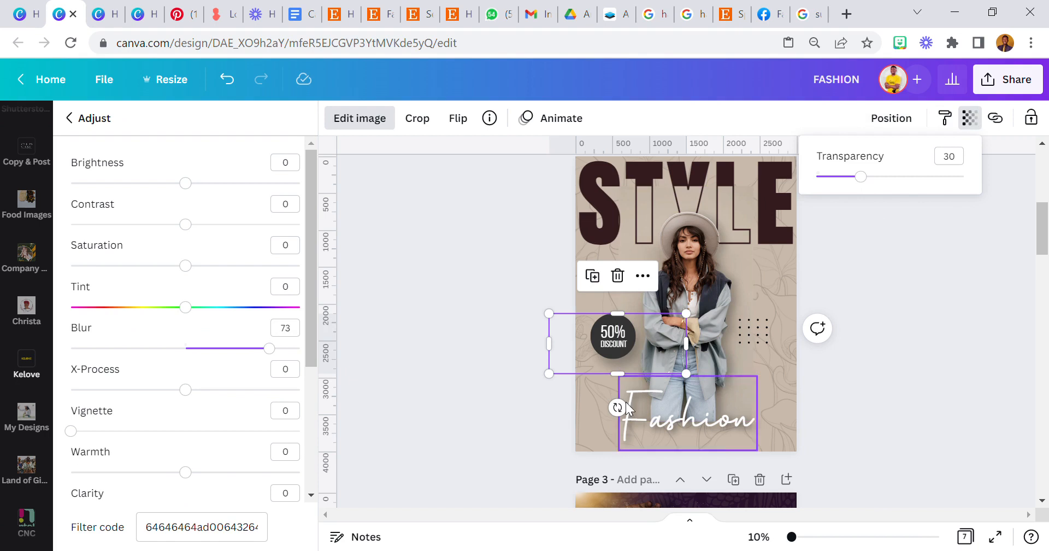
{"action": "left_click", "coordinate": [525, 346]}
{"action": "left_click", "coordinate": [507, 350]}
{"action": "left_click", "coordinate": [648, 362]}
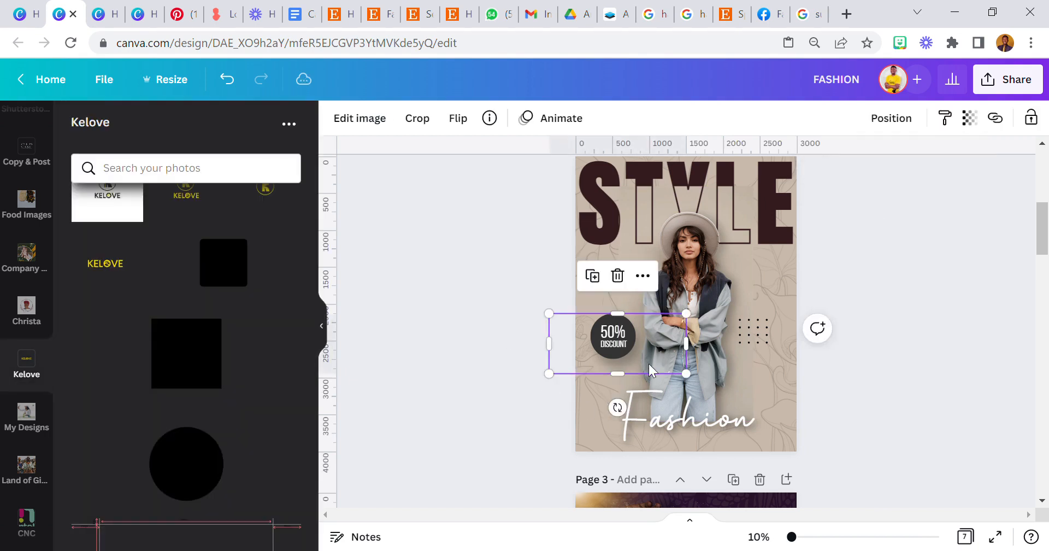
Nudge the badge shadow into place and copy page 1's NEW tag onto page 2.
{"action": "left_click_drag", "start_coordinate": [646, 365], "coordinate": [657, 371]}
{"action": "left_click", "coordinate": [508, 388]}
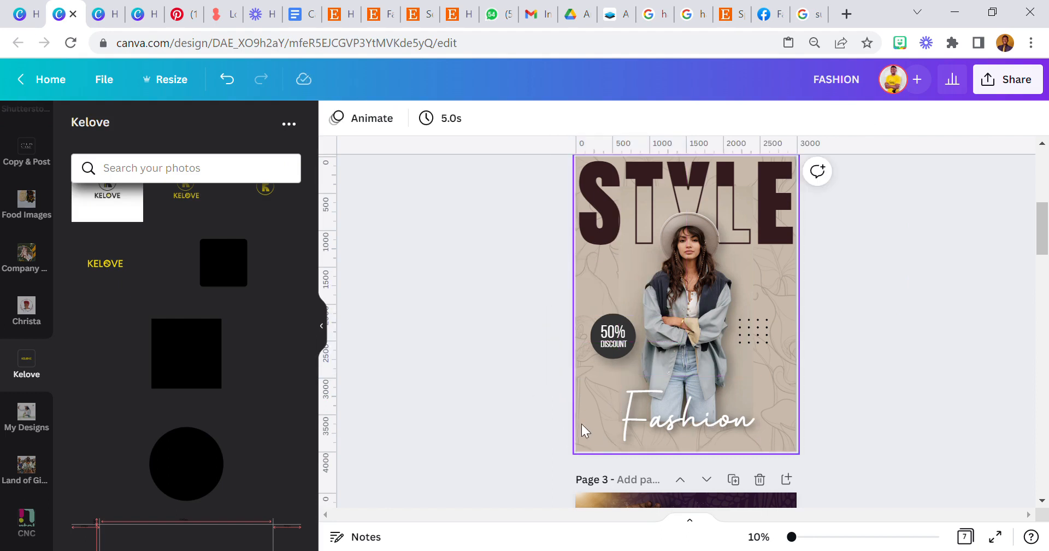
{"action": "scroll", "coordinate": [622, 431], "scroll_direction": "up", "scroll_amount": 5}
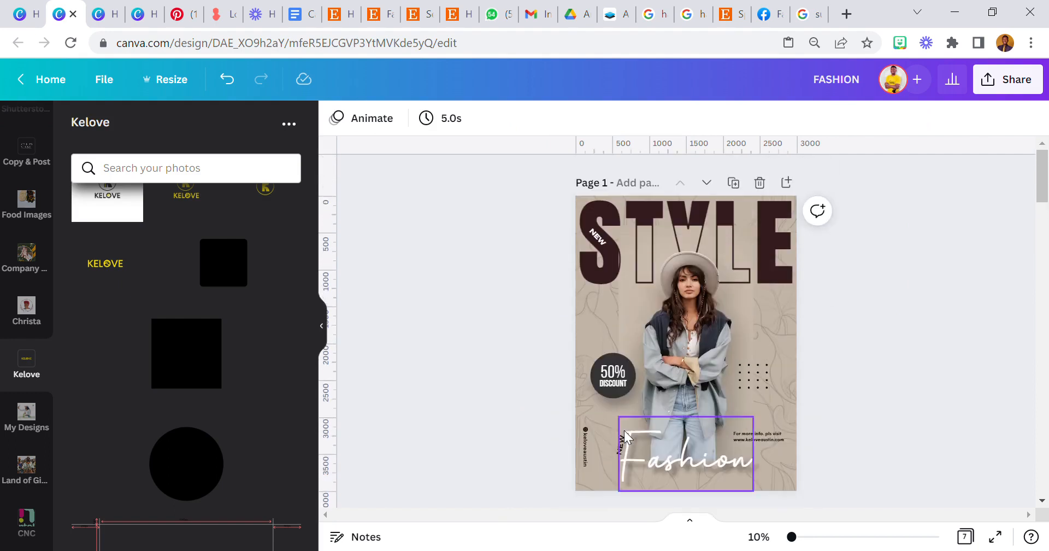
{"action": "right_click", "coordinate": [597, 235]}
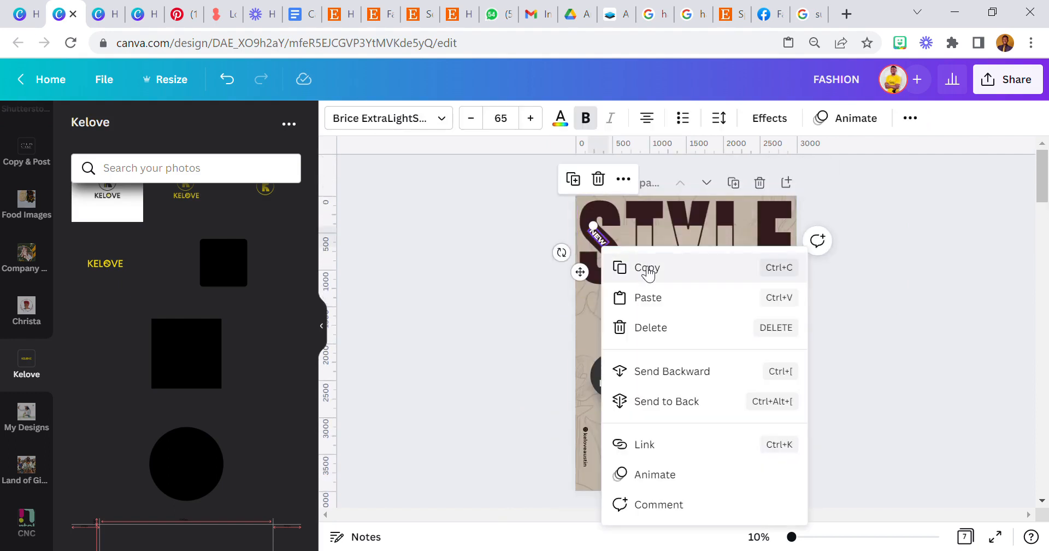
{"action": "left_click", "coordinate": [615, 270]}
{"action": "scroll", "coordinate": [687, 459], "scroll_direction": "up", "scroll_amount": 1}
{"action": "left_click", "coordinate": [599, 280]}
{"action": "right_click", "coordinate": [599, 280]}
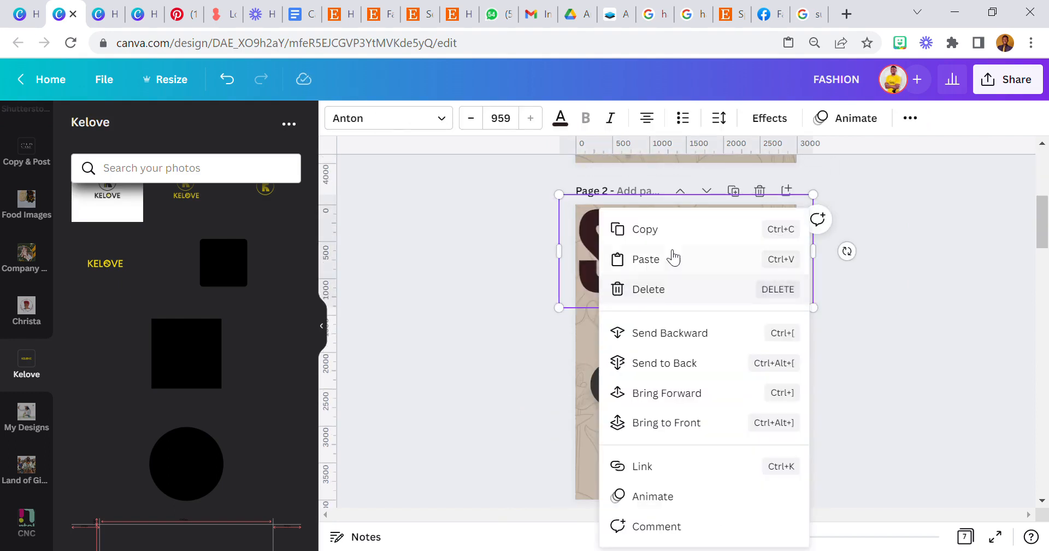
{"action": "left_click", "coordinate": [679, 264]}
Copy the NEW label beside Fashion from page 1 and paste it onto page 2.
{"action": "scroll", "coordinate": [664, 338], "scroll_direction": "up", "scroll_amount": 5}
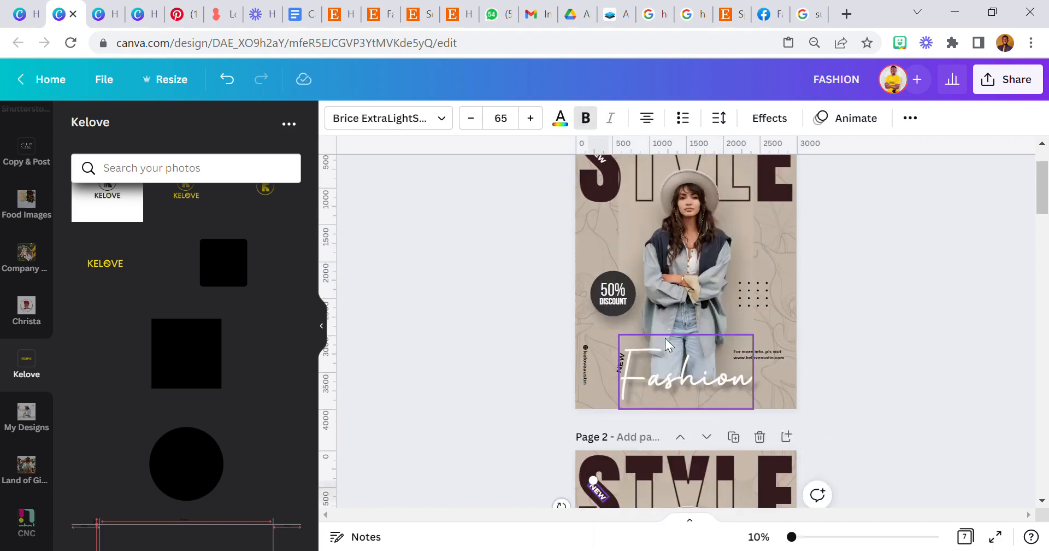
{"action": "right_click", "coordinate": [623, 362]}
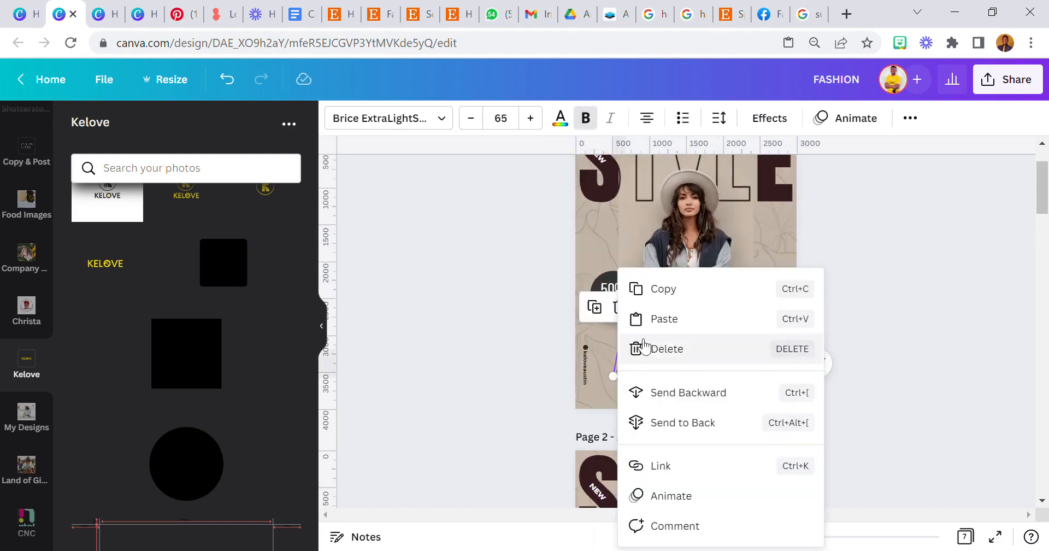
{"action": "left_click", "coordinate": [677, 296]}
{"action": "scroll", "coordinate": [668, 398], "scroll_direction": "down", "scroll_amount": 5}
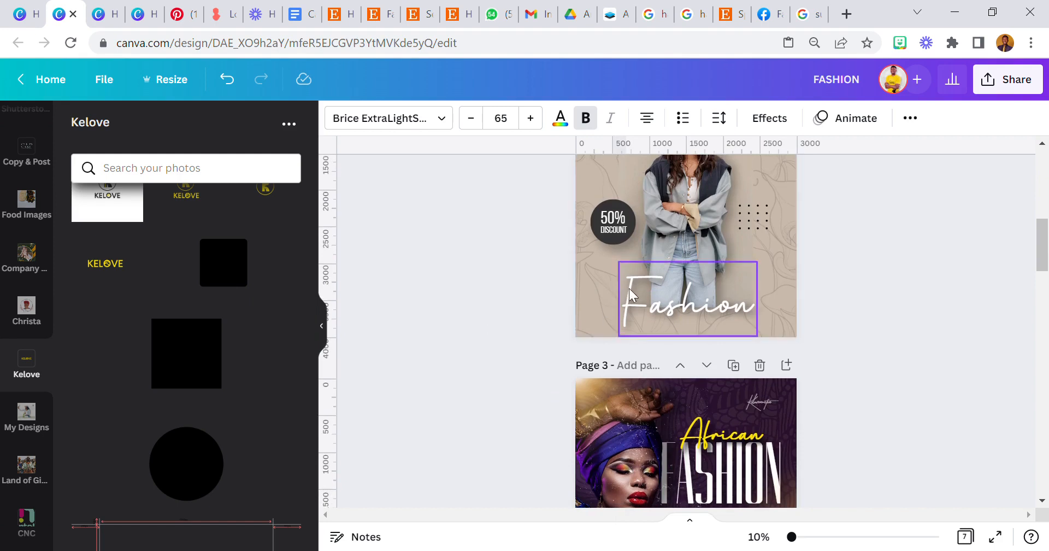
{"action": "scroll", "coordinate": [607, 275], "scroll_direction": "up", "scroll_amount": 1}
{"action": "right_click", "coordinate": [605, 267]}
{"action": "left_click", "coordinate": [672, 234]}
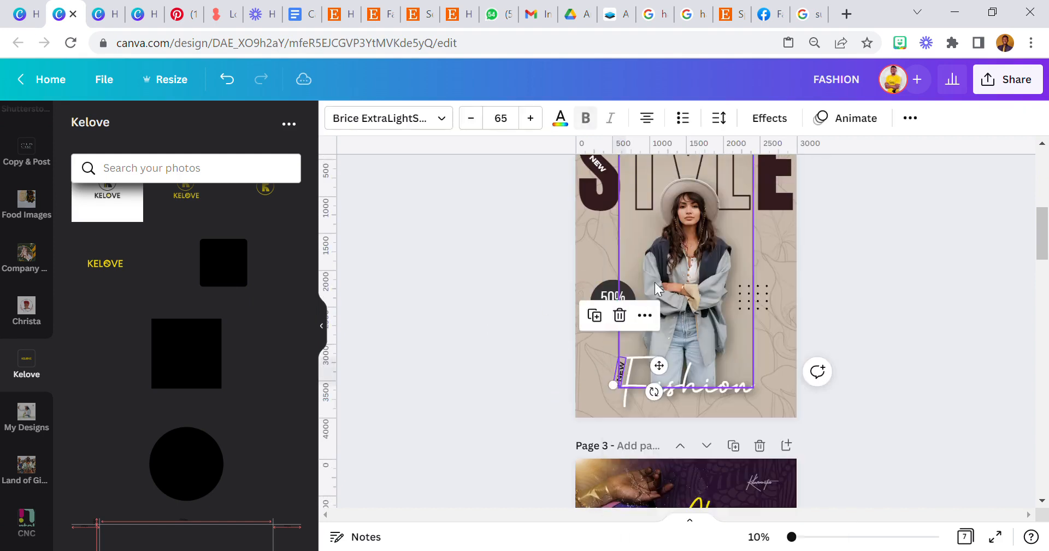
{"action": "left_click", "coordinate": [533, 369]}
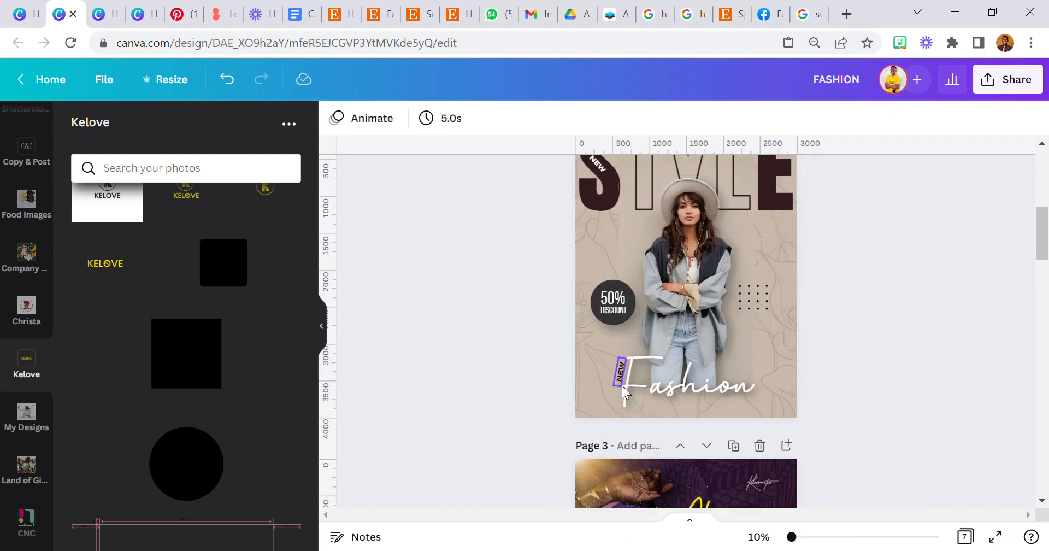
Copy page 1's website info text and paste it onto page 2.
{"action": "scroll", "coordinate": [621, 388], "scroll_direction": "up", "scroll_amount": 2}
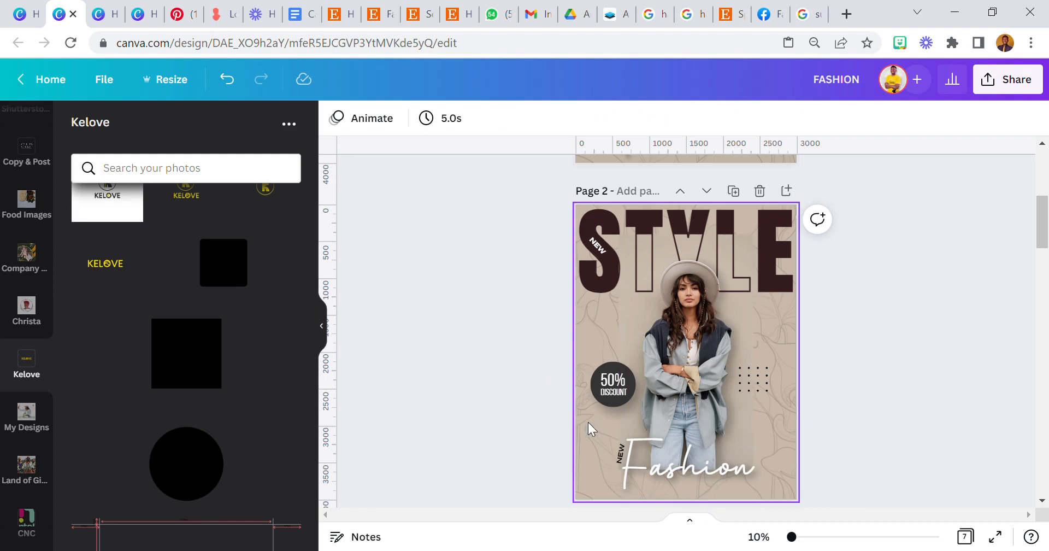
{"action": "scroll", "coordinate": [628, 429], "scroll_direction": "up", "scroll_amount": 3}
{"action": "right_click", "coordinate": [775, 354]}
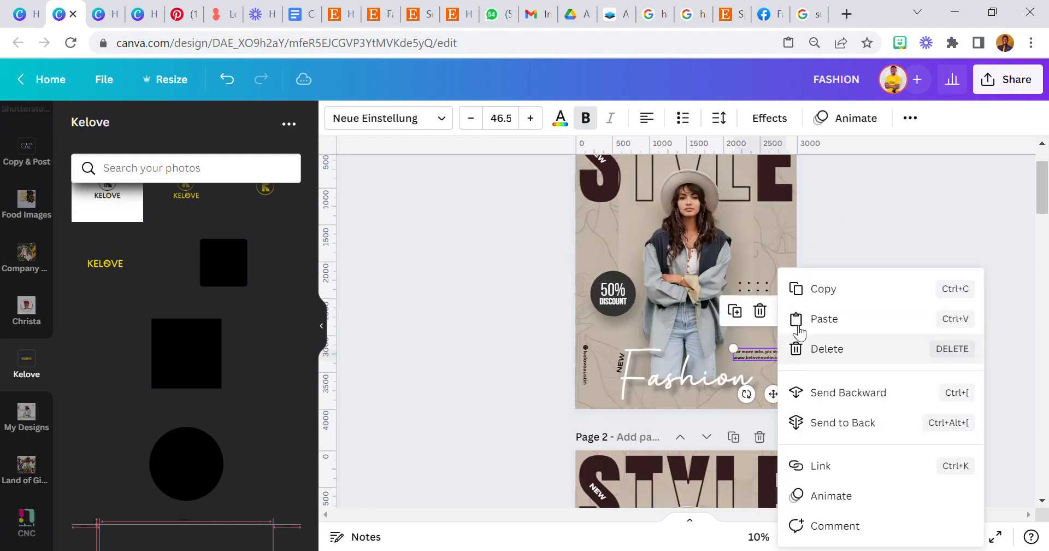
{"action": "left_click", "coordinate": [855, 287]}
{"action": "scroll", "coordinate": [660, 383], "scroll_direction": "down", "scroll_amount": 5}
{"action": "right_click", "coordinate": [778, 370]}
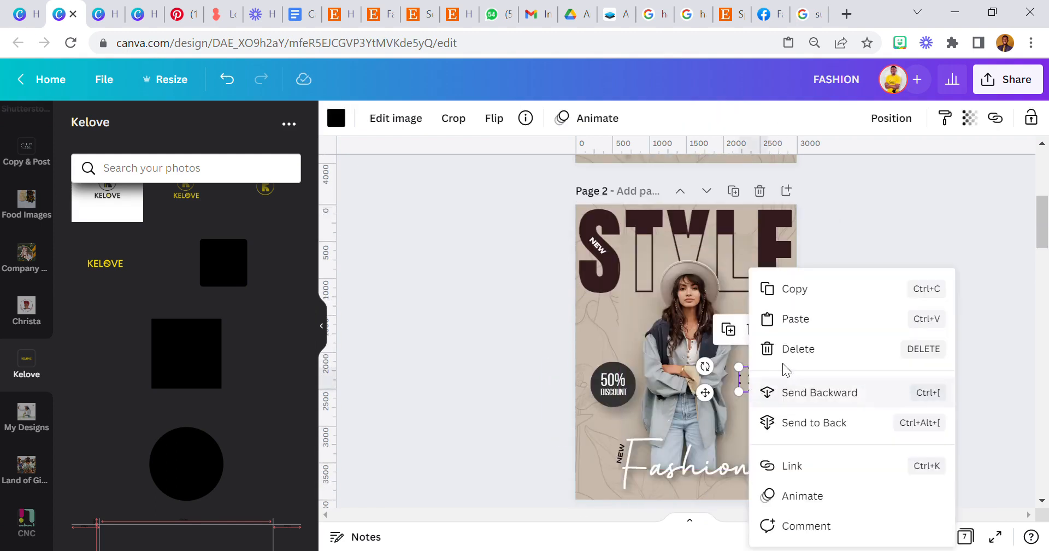
{"action": "left_click", "coordinate": [801, 319]}
{"action": "left_click", "coordinate": [565, 435]}
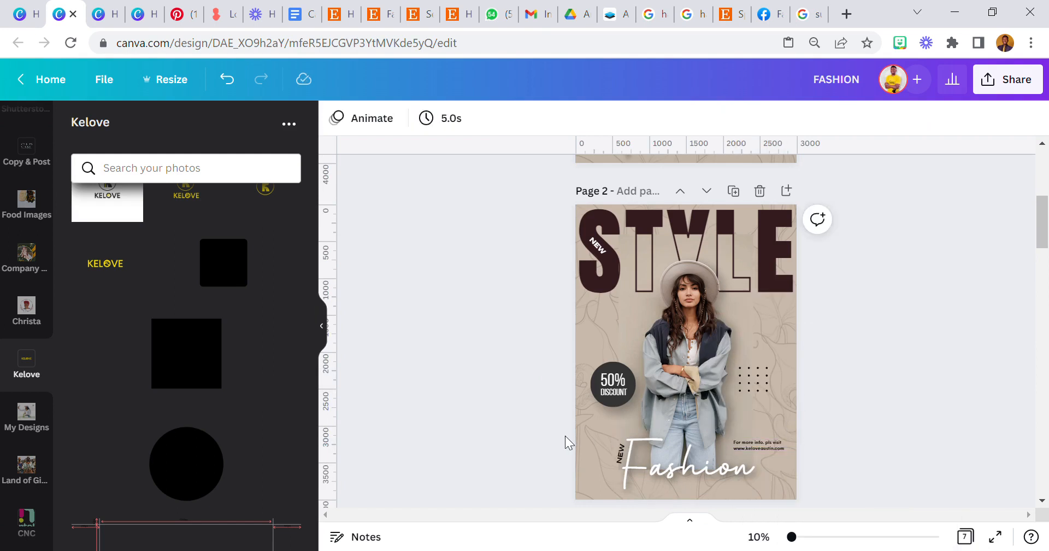
{"action": "scroll", "coordinate": [578, 432], "scroll_direction": "down", "scroll_amount": 3}
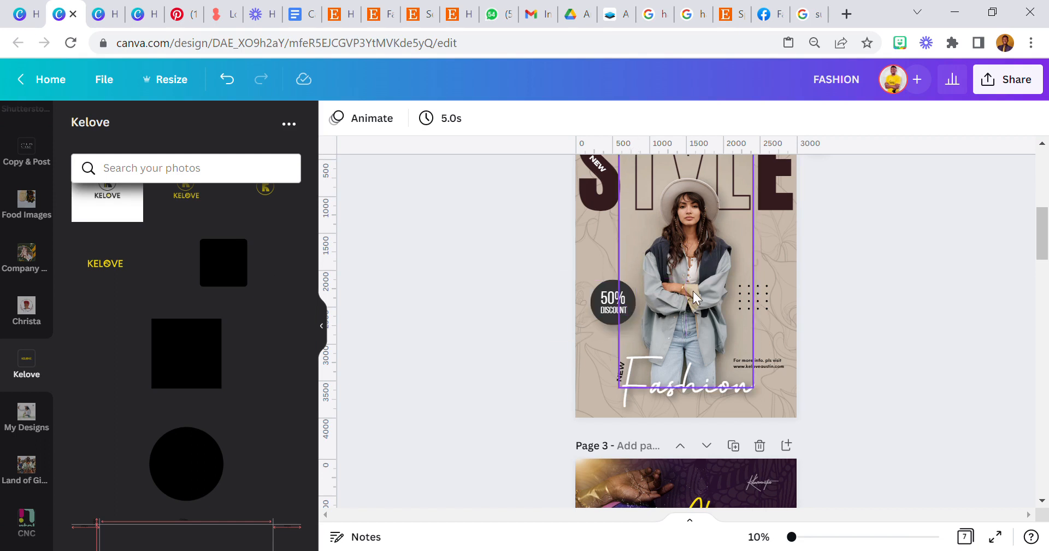
{"action": "left_click", "coordinate": [794, 263]}
{"action": "left_click", "coordinate": [840, 266]}
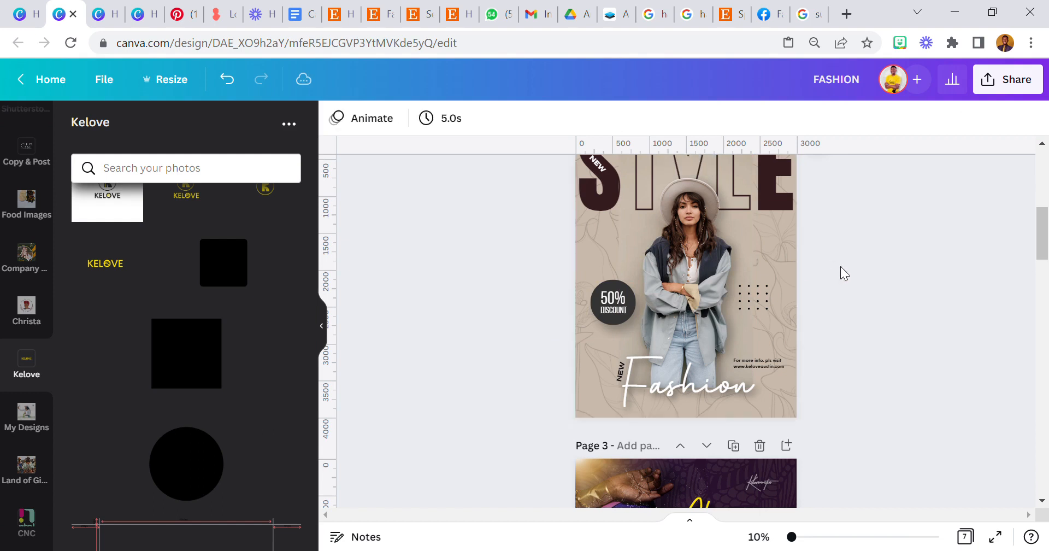
{"action": "scroll", "coordinate": [795, 293], "scroll_direction": "up", "scroll_amount": 2}
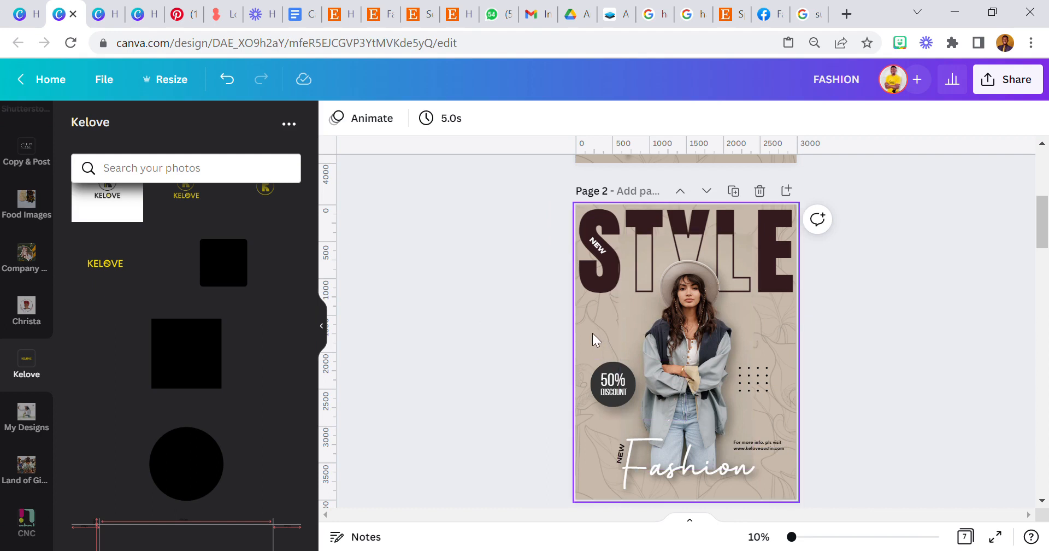
{"action": "scroll", "coordinate": [588, 338], "scroll_direction": "up", "scroll_amount": 3}
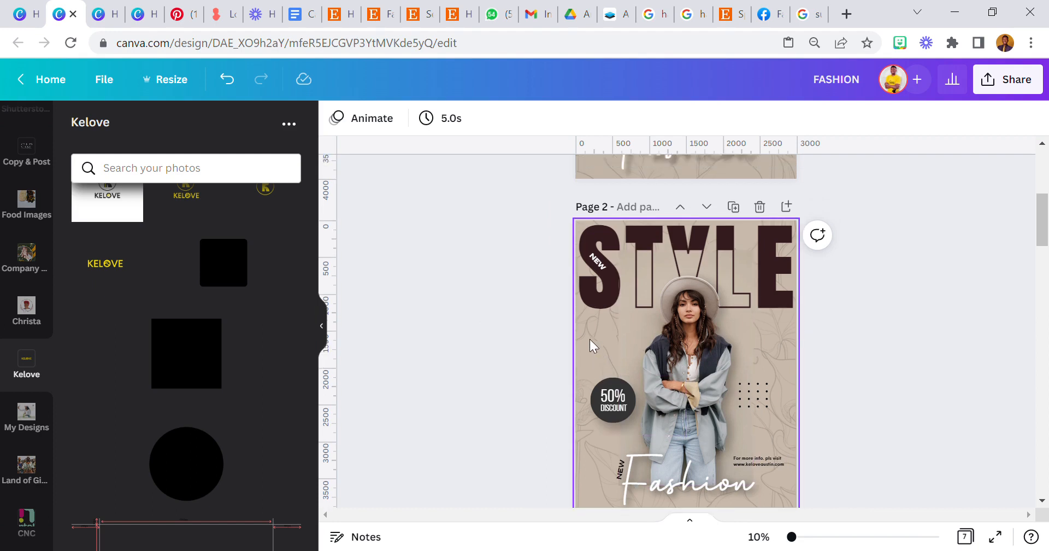
{"action": "scroll", "coordinate": [590, 321], "scroll_direction": "down", "scroll_amount": 5}
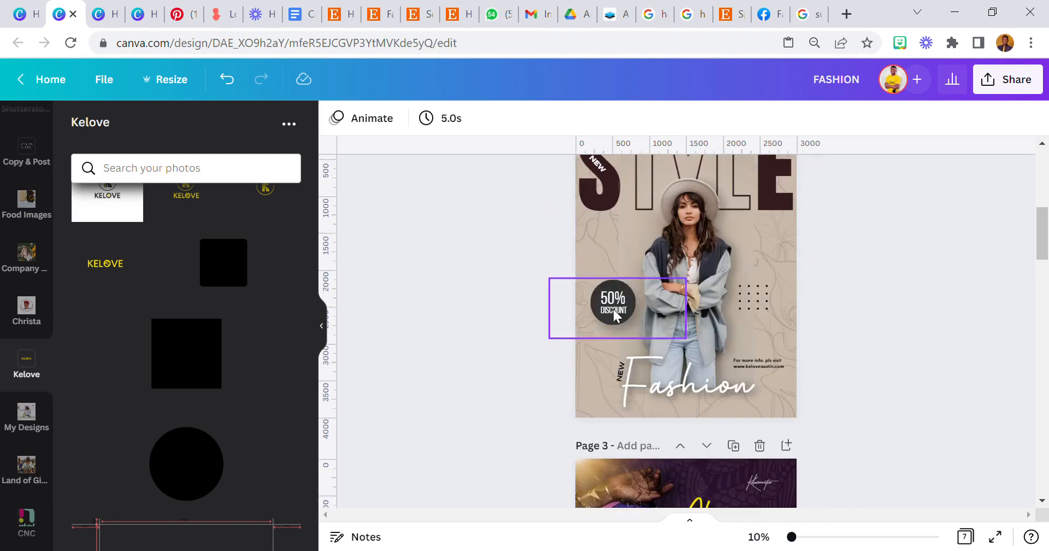